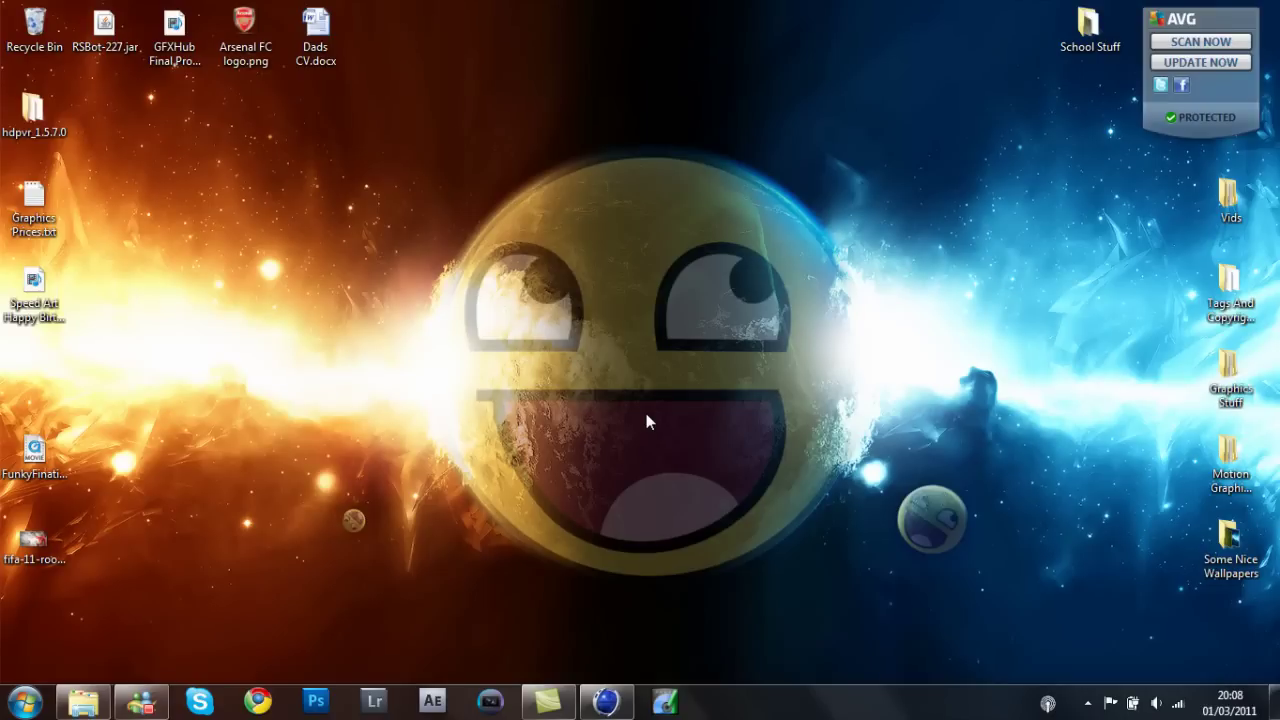
# Extract Xbreaker171 (C4D Plugin).zip in Downloads to its suggested folder with WinRAR.
pyautogui.click(100, 709)
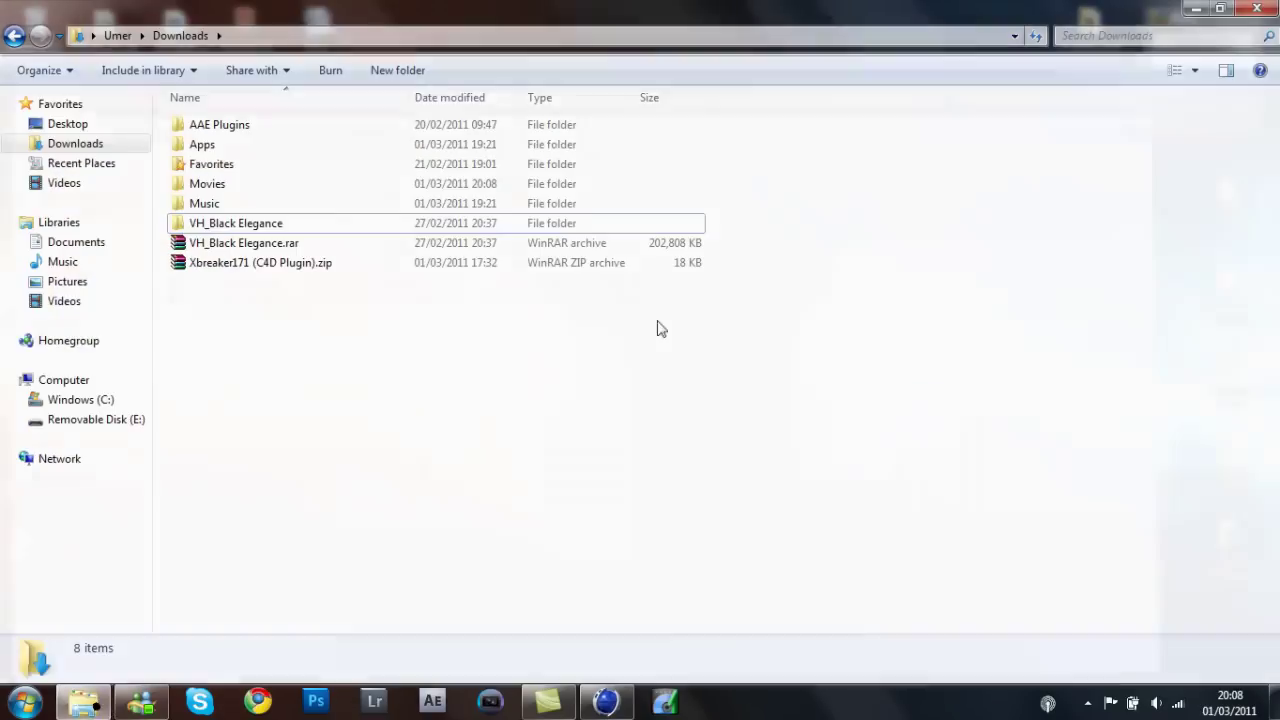
pyautogui.click(214, 268)
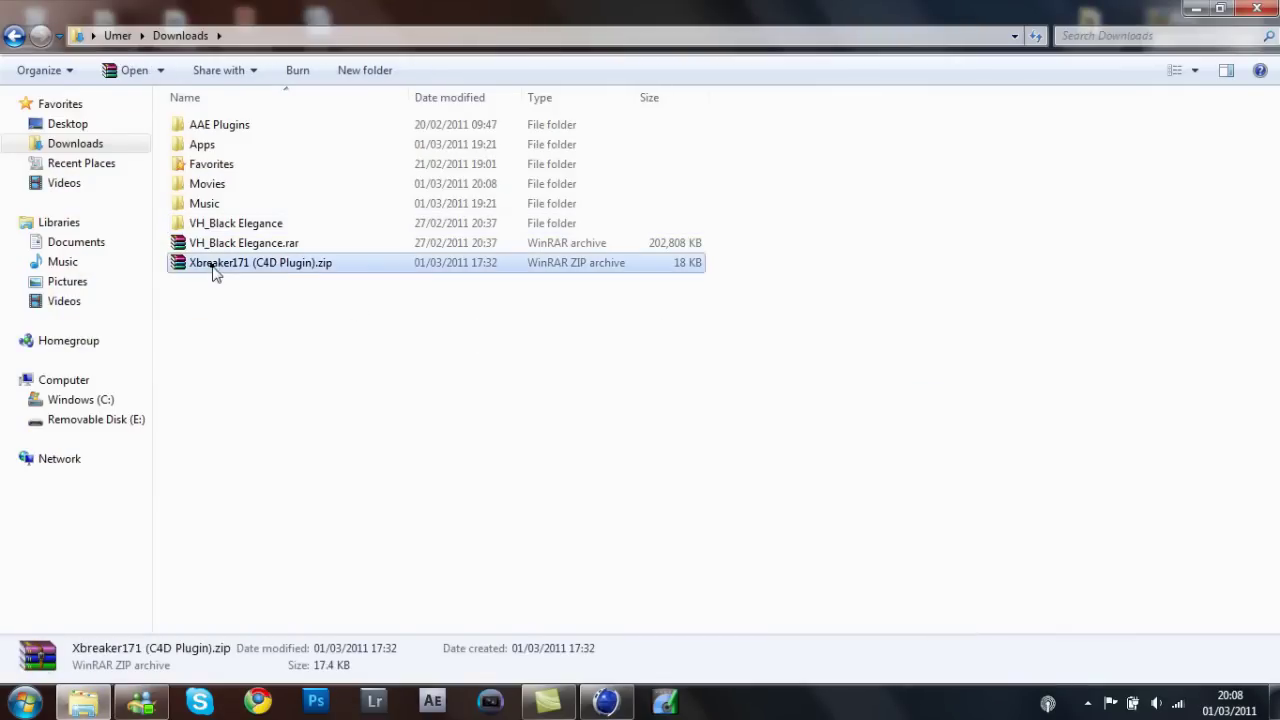
pyautogui.click(1195, 9)
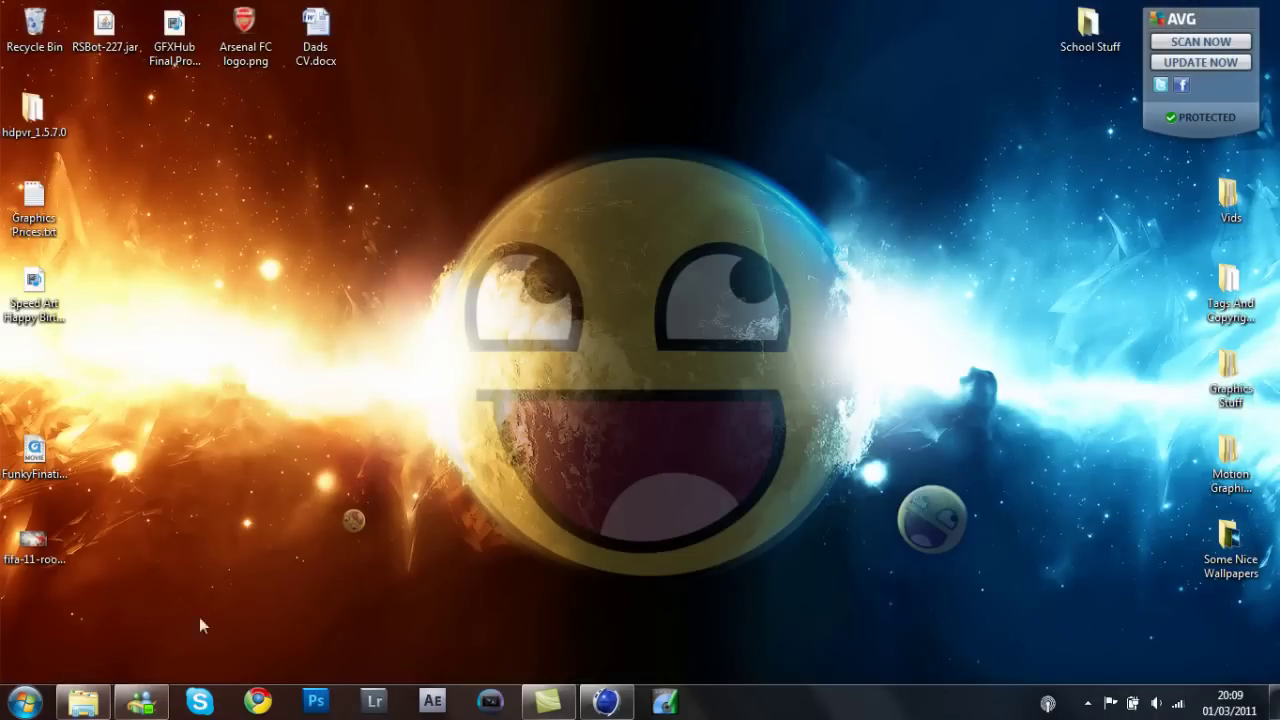
pyautogui.click(83, 703)
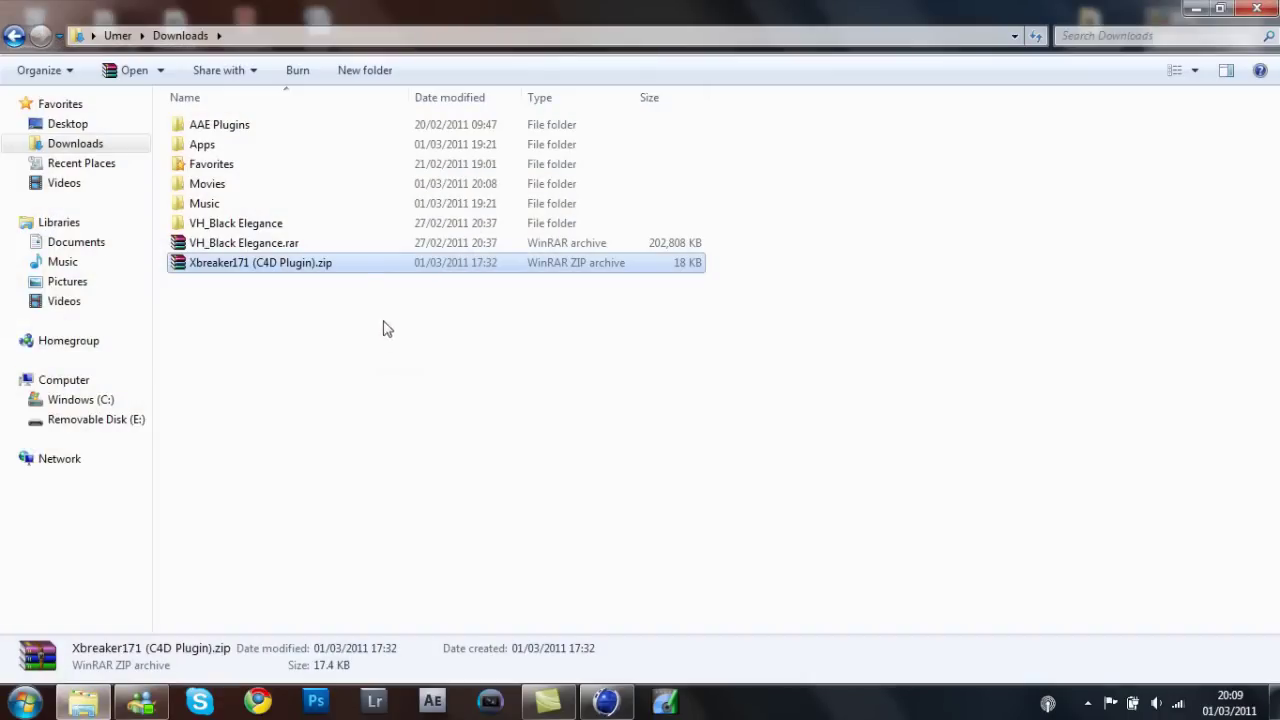
pyautogui.rightClick(357, 265)
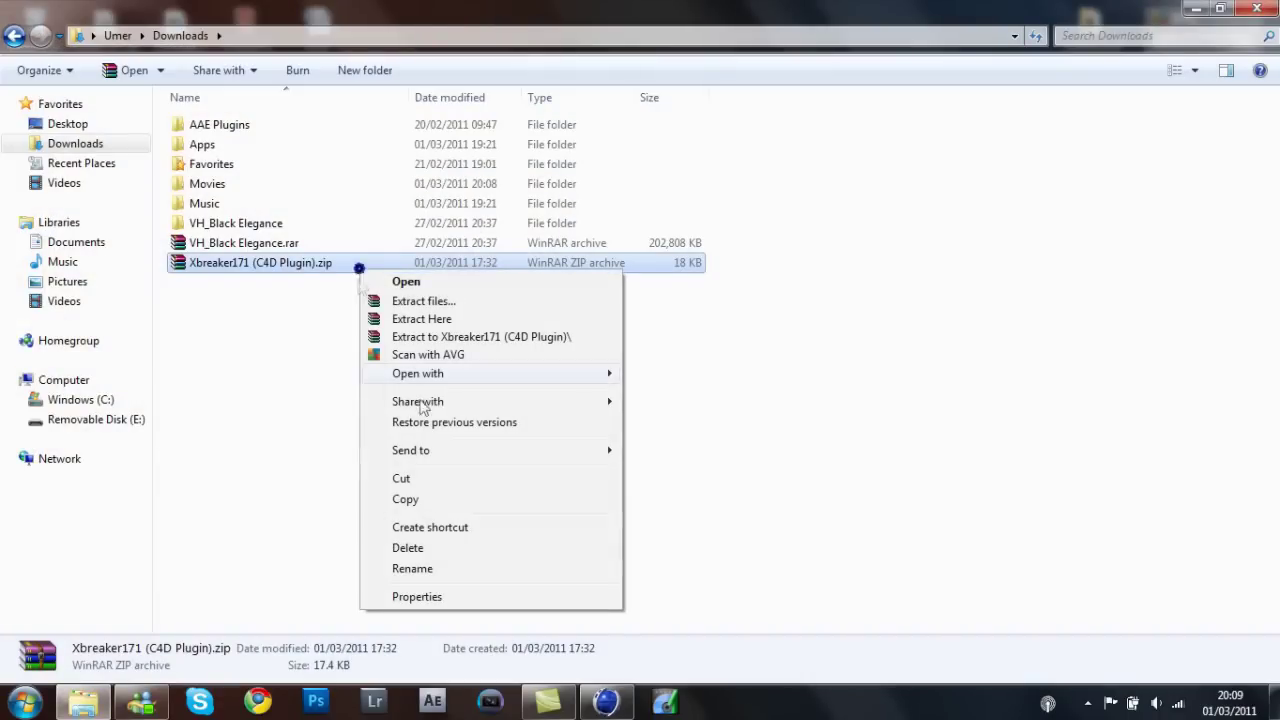
pyautogui.click(281, 315)
pyautogui.rightClick(301, 263)
pyautogui.click(327, 298)
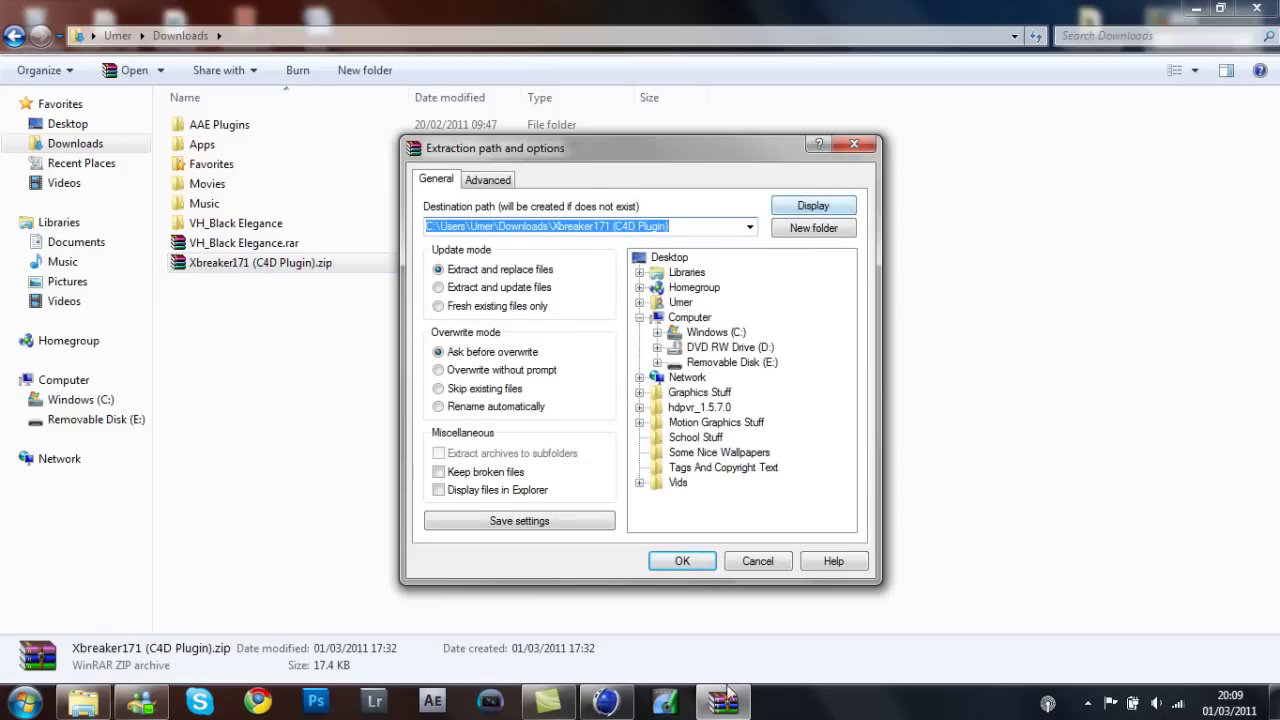
pyautogui.click(670, 563)
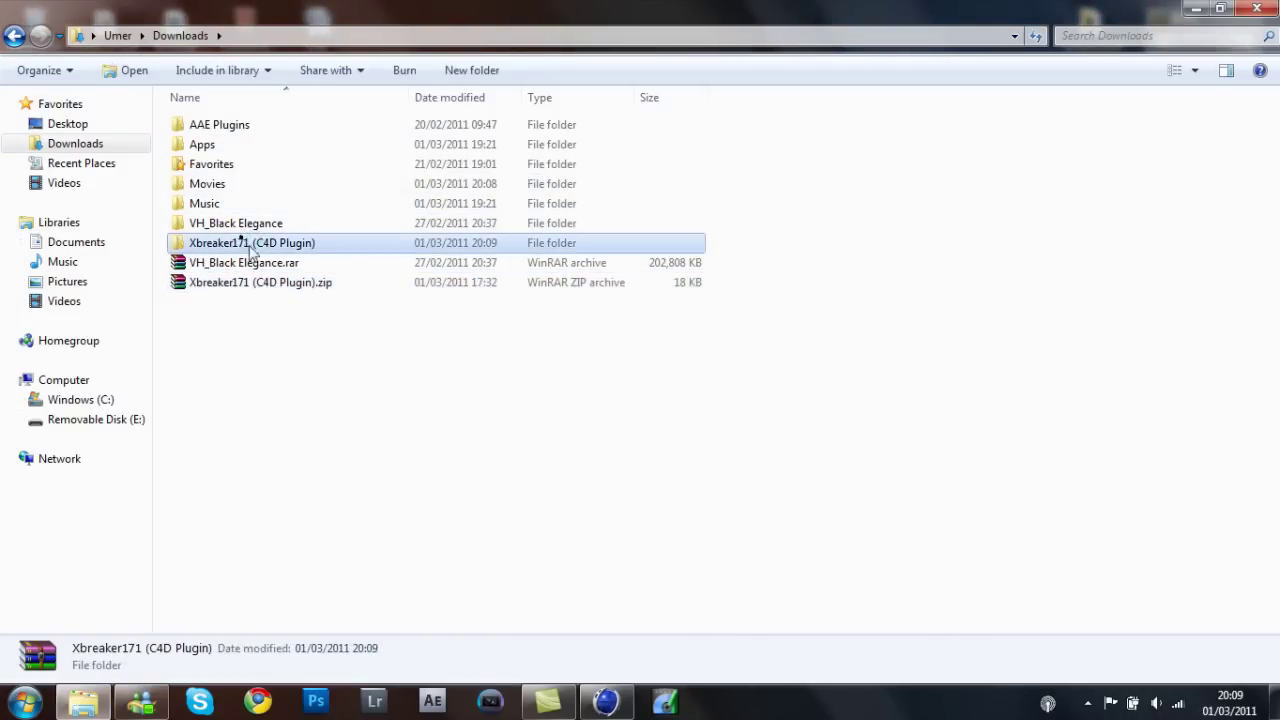
# Open the extracted Xbreaker171 folder, then browse Computer into C:\Program Files.
pyautogui.doubleClick(240, 243)
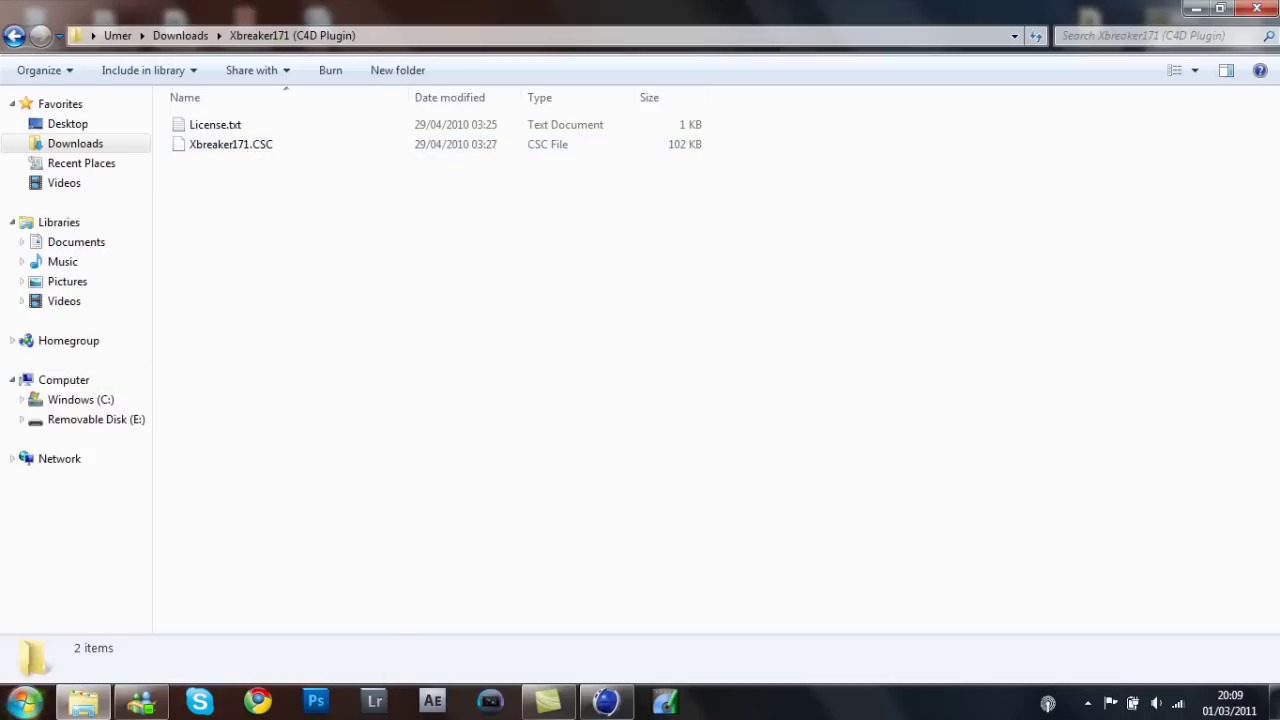
pyautogui.click(24, 702)
pyautogui.click(290, 277)
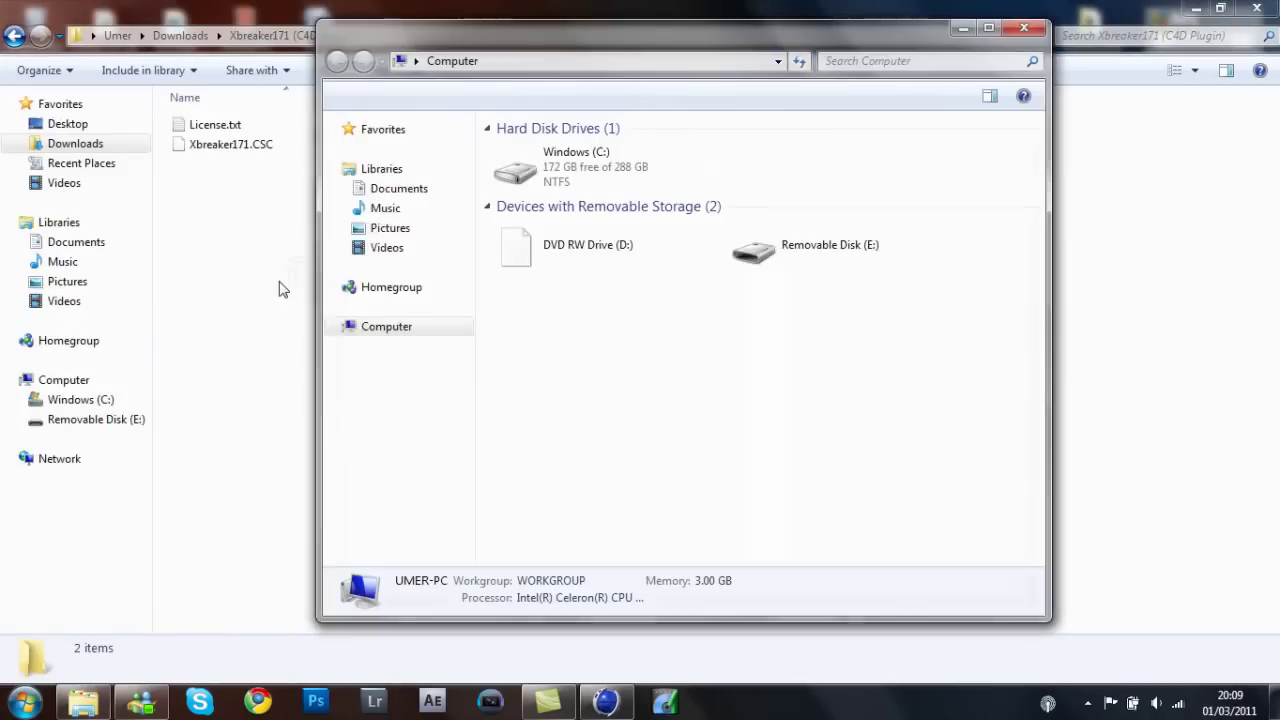
pyautogui.doubleClick(570, 168)
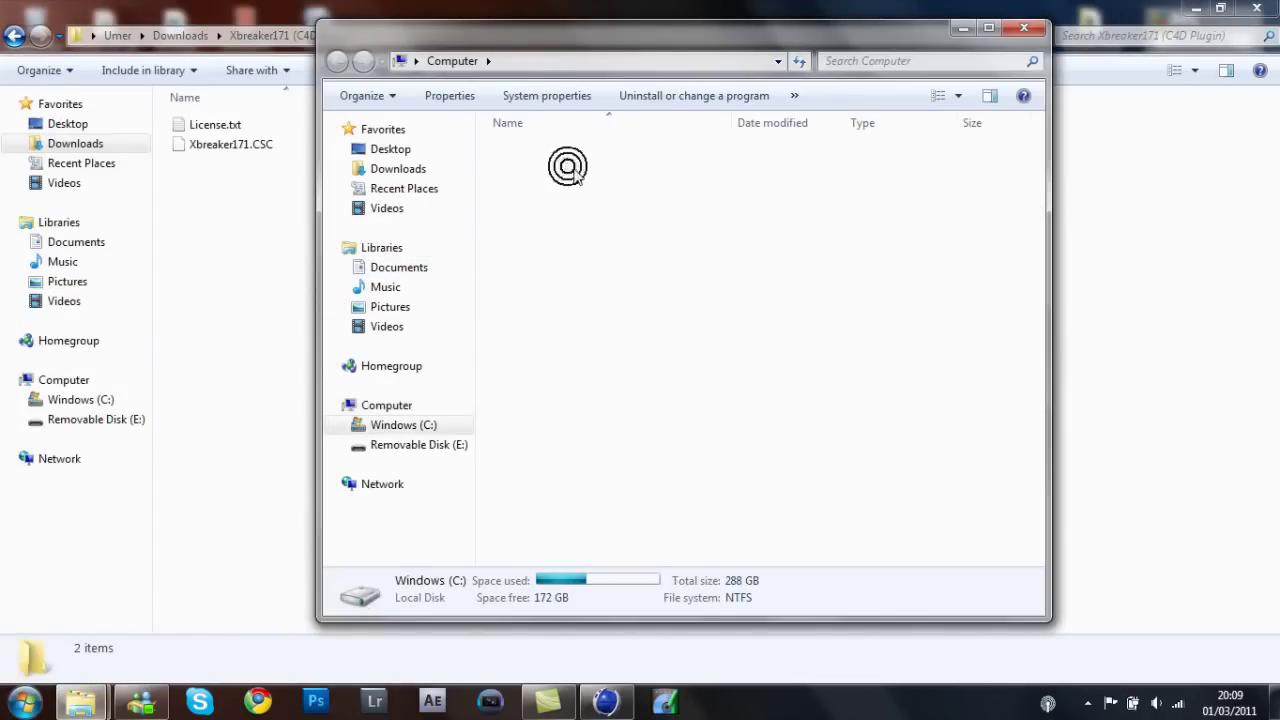
pyautogui.doubleClick(570, 272)
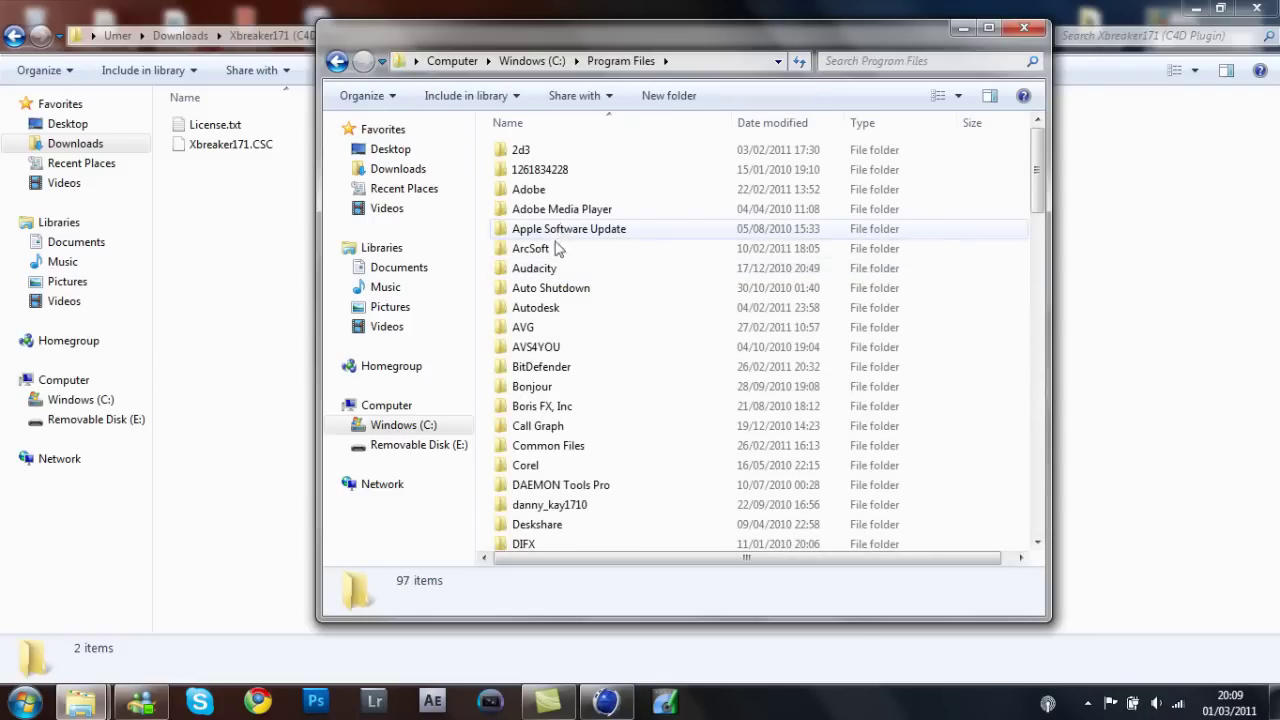
# Check Xbreaker171.CSC in MAXON\CINEMA 4D R11.5\library\scripts, then close that window.
pyautogui.click(550, 366)
pyautogui.press('m')
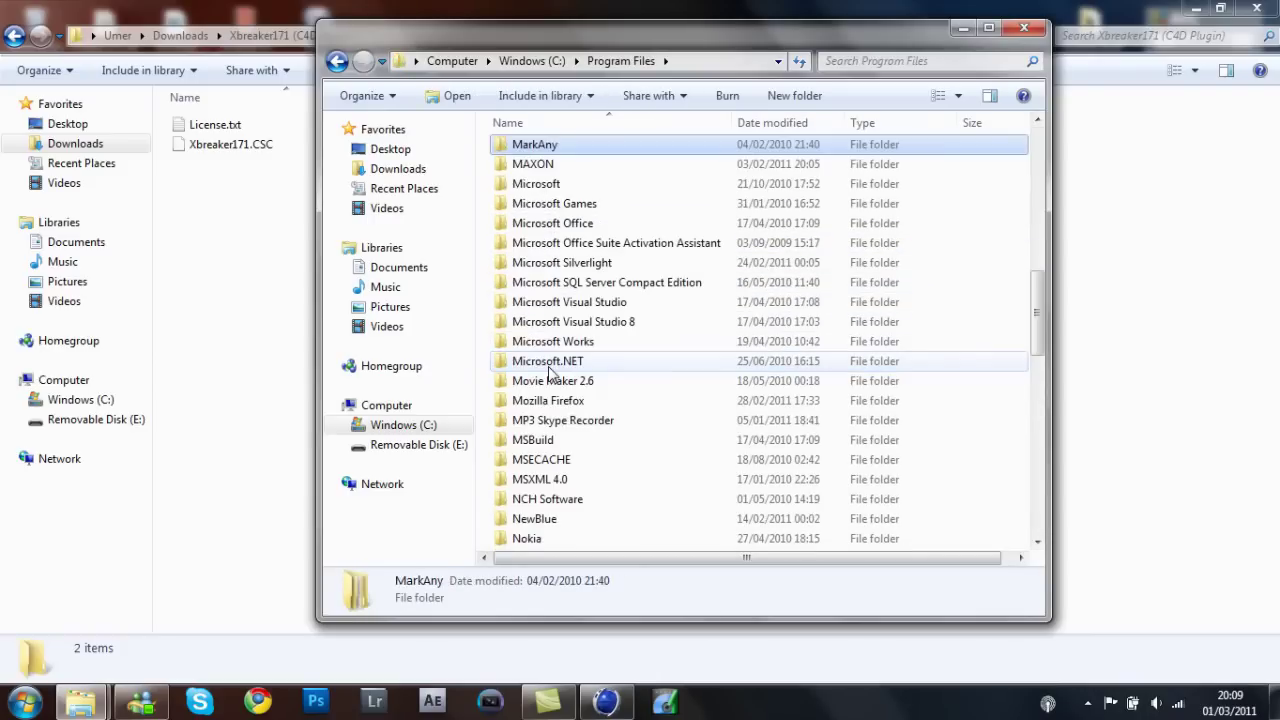
pyautogui.press('m')
pyautogui.press('Return')
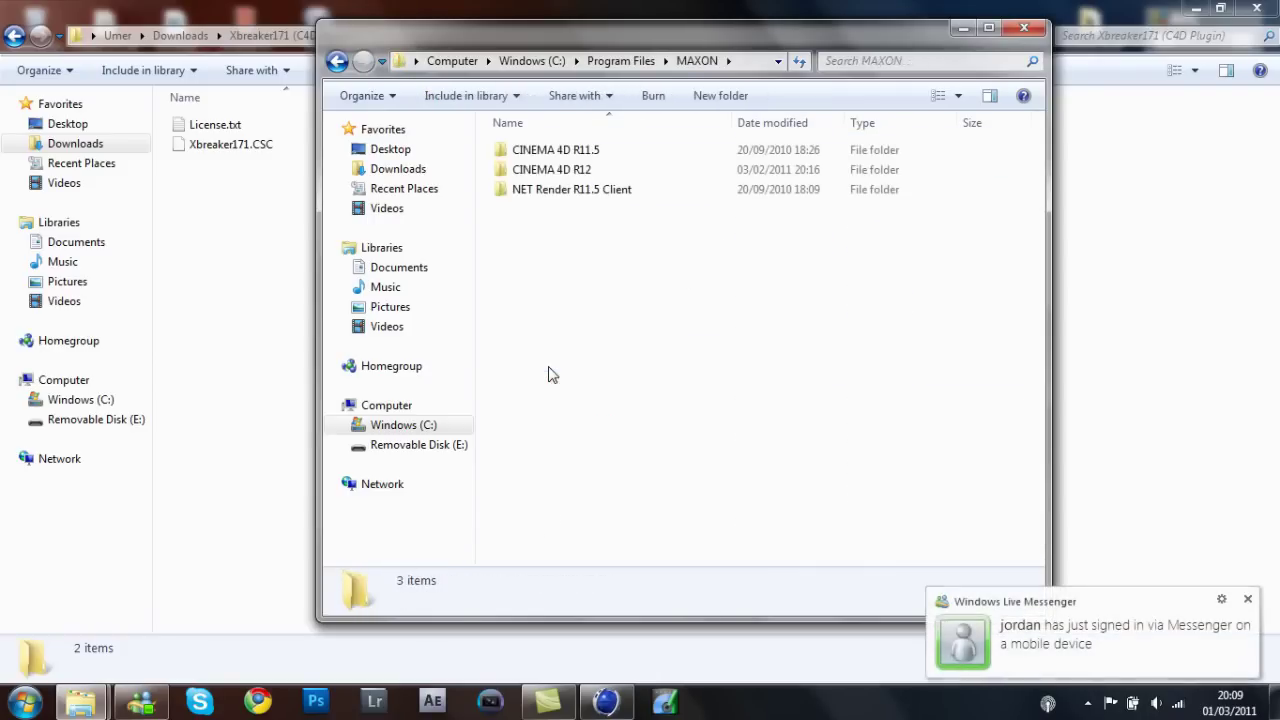
pyautogui.click(589, 154)
pyautogui.click(591, 167)
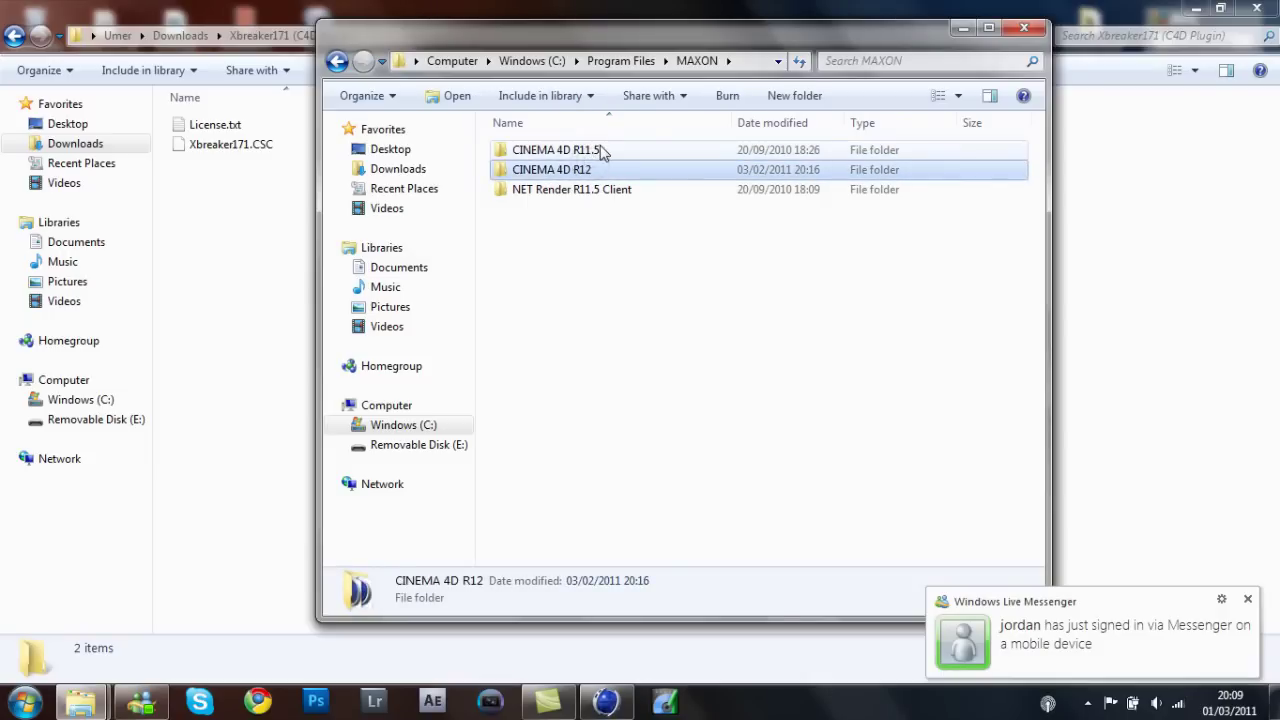
pyautogui.click(603, 148)
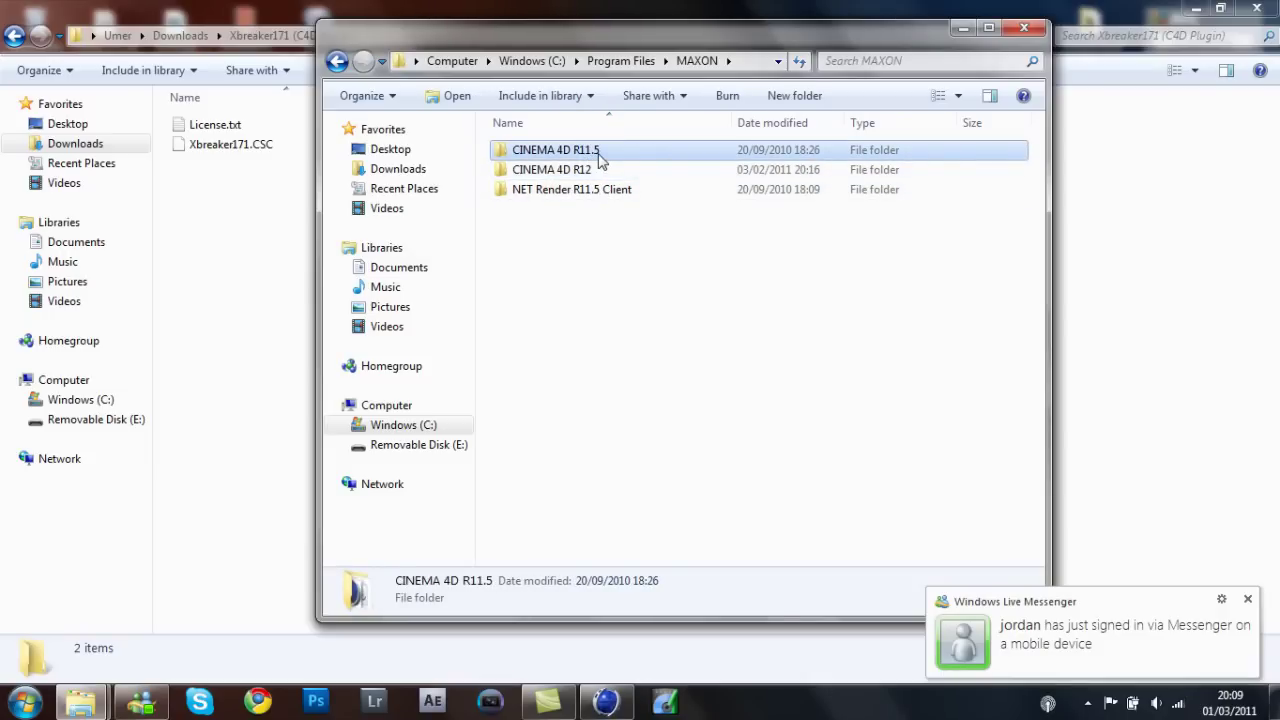
pyautogui.doubleClick(600, 155)
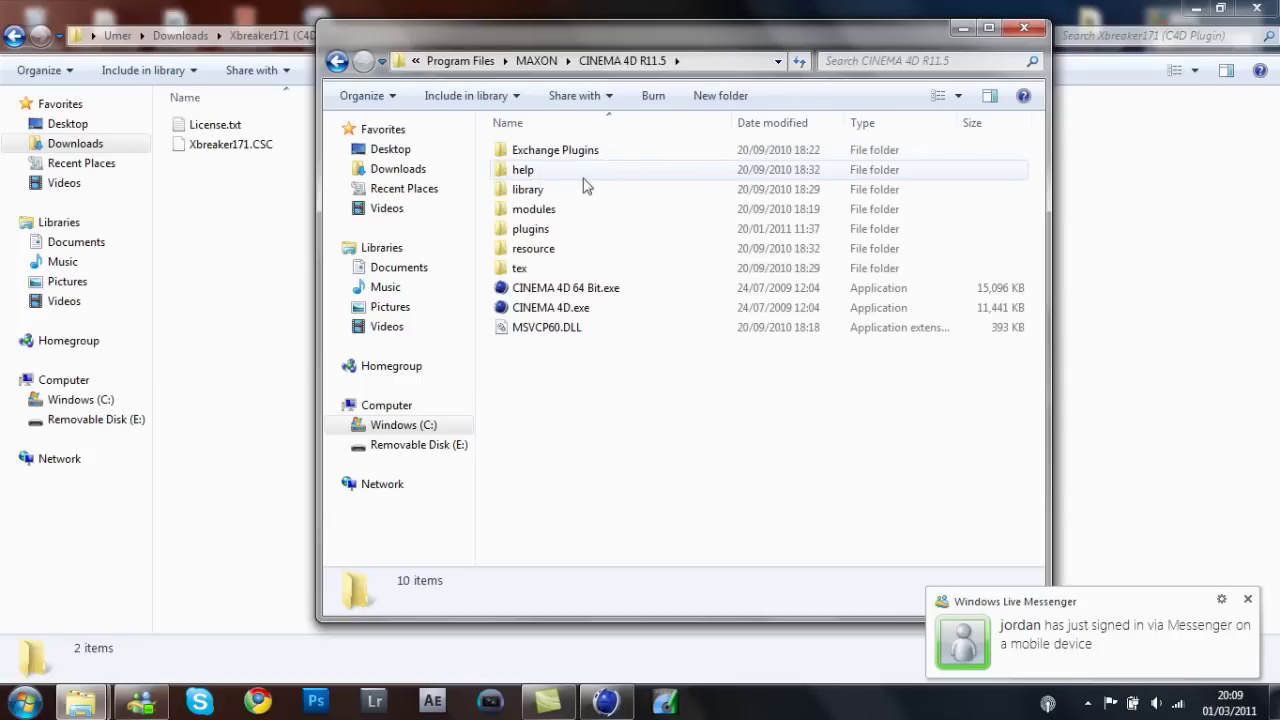
pyautogui.doubleClick(560, 192)
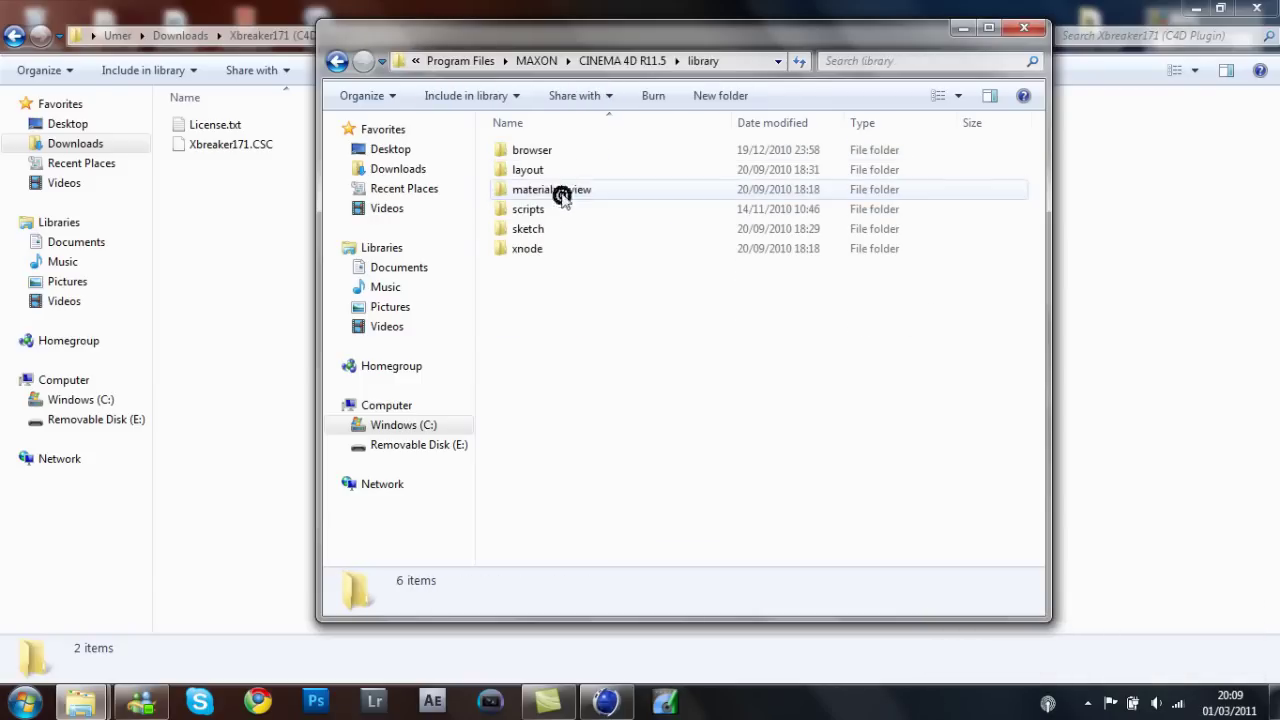
pyautogui.doubleClick(552, 210)
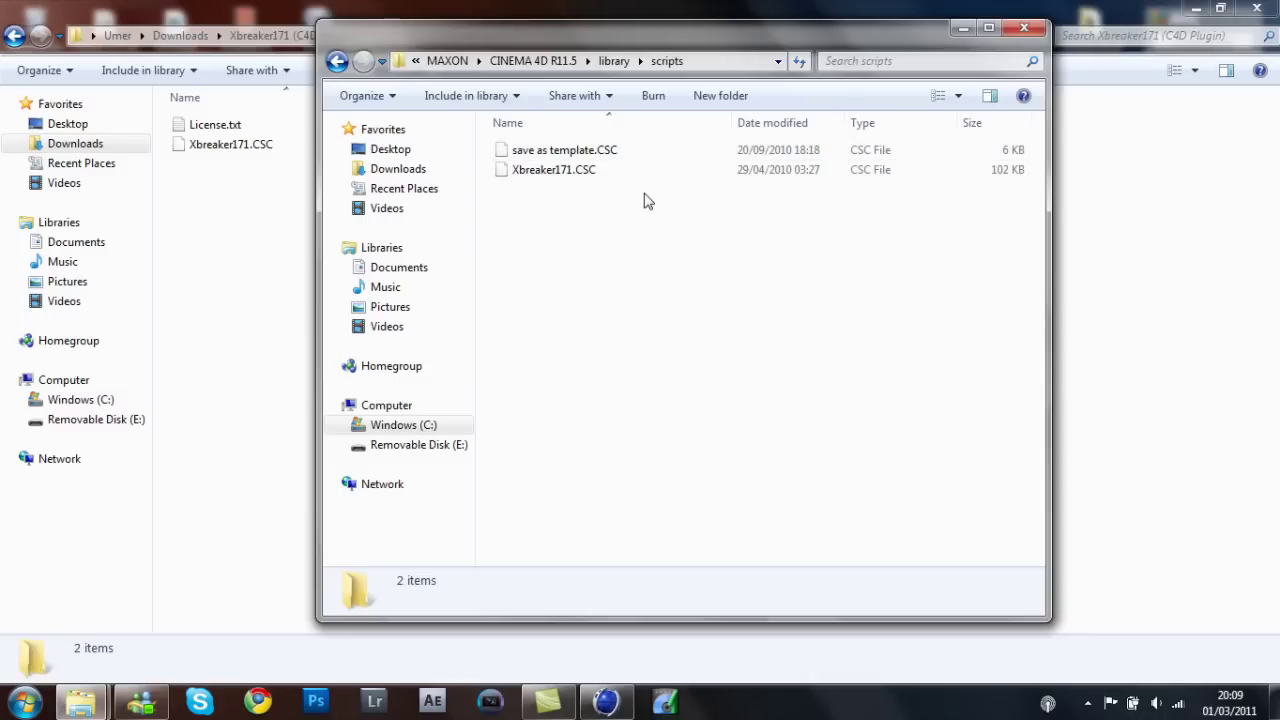
pyautogui.click(1025, 30)
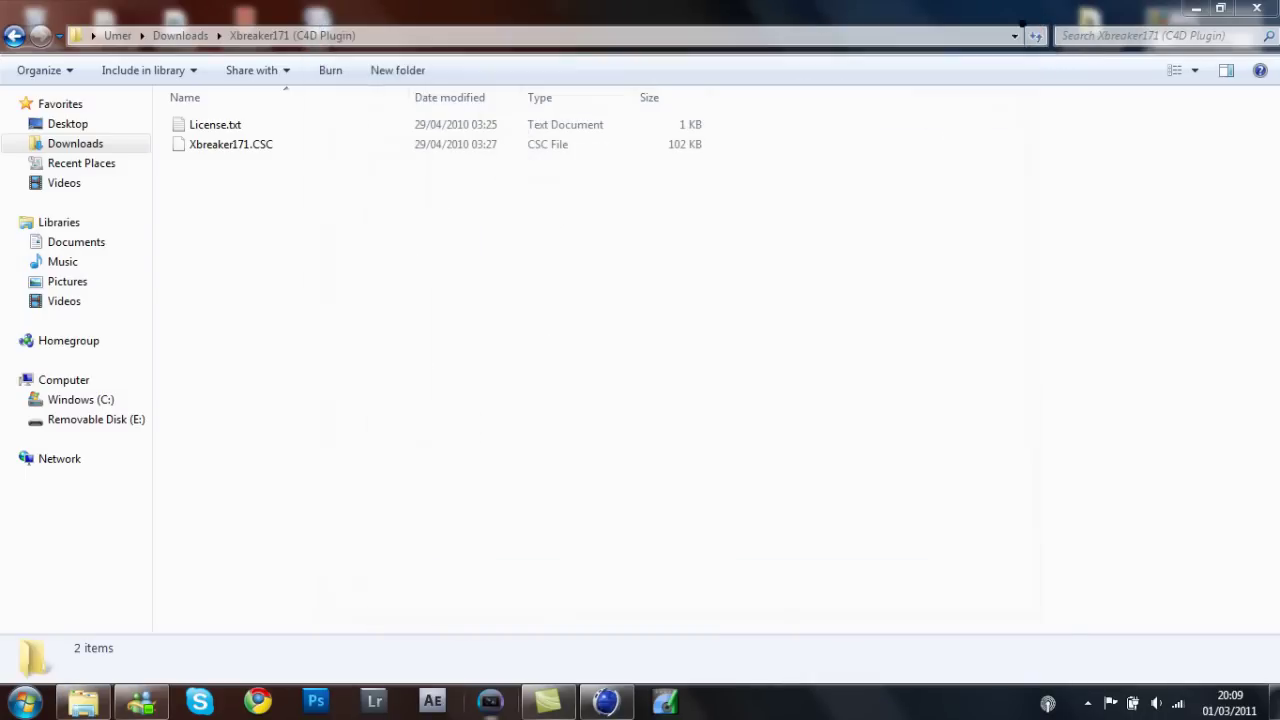
# Confirm Xbreaker is listed under Cinema 4D's User Scripts and level the perspective view.
pyautogui.click(606, 701)
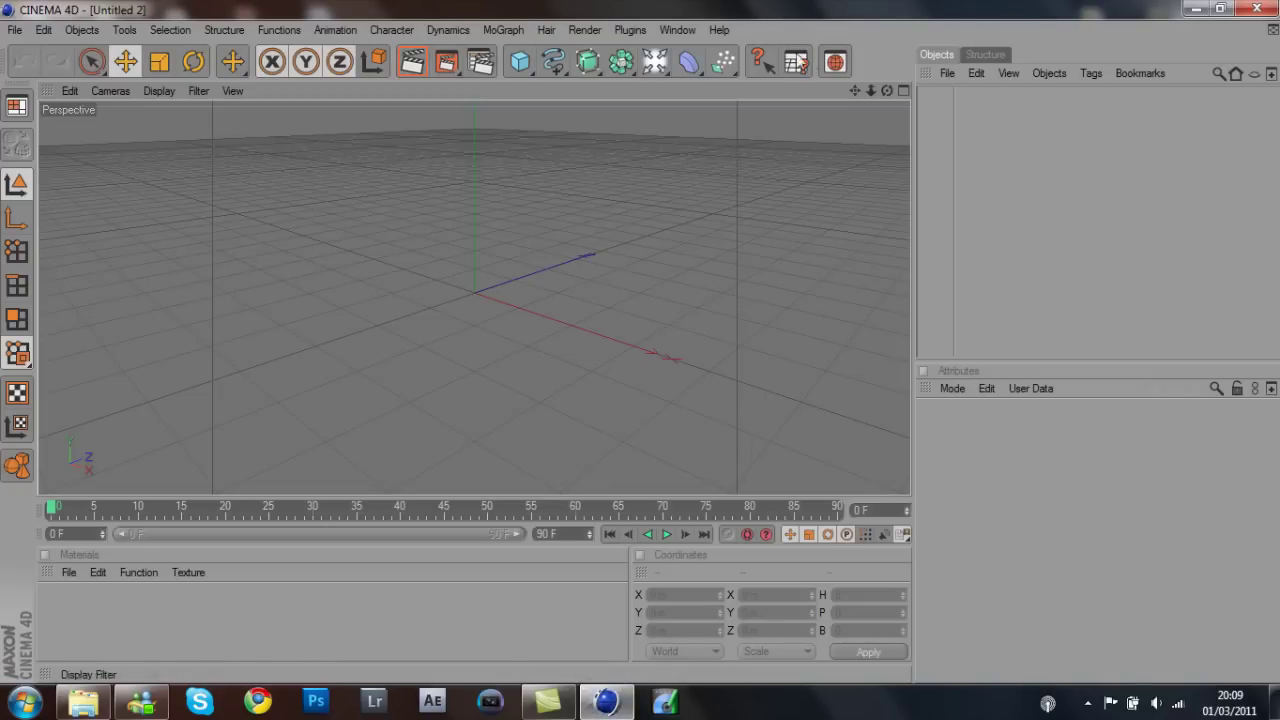
pyautogui.click(631, 29)
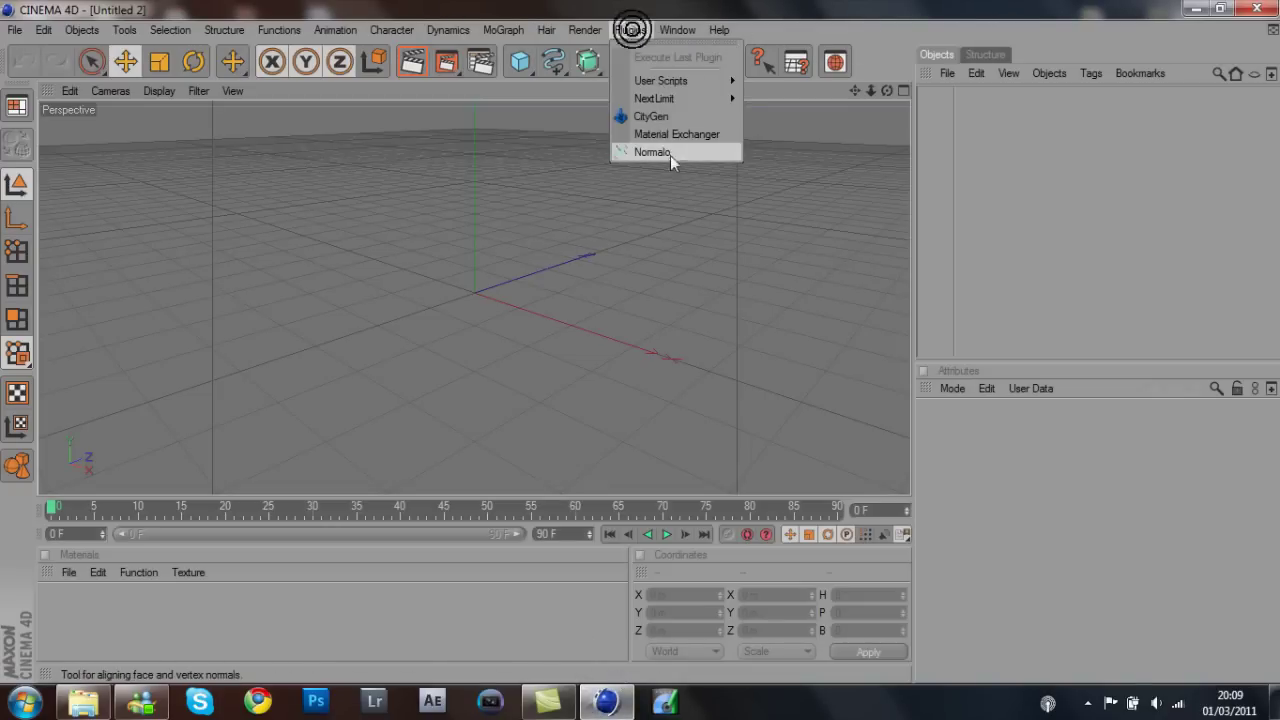
pyautogui.moveTo(672, 86)
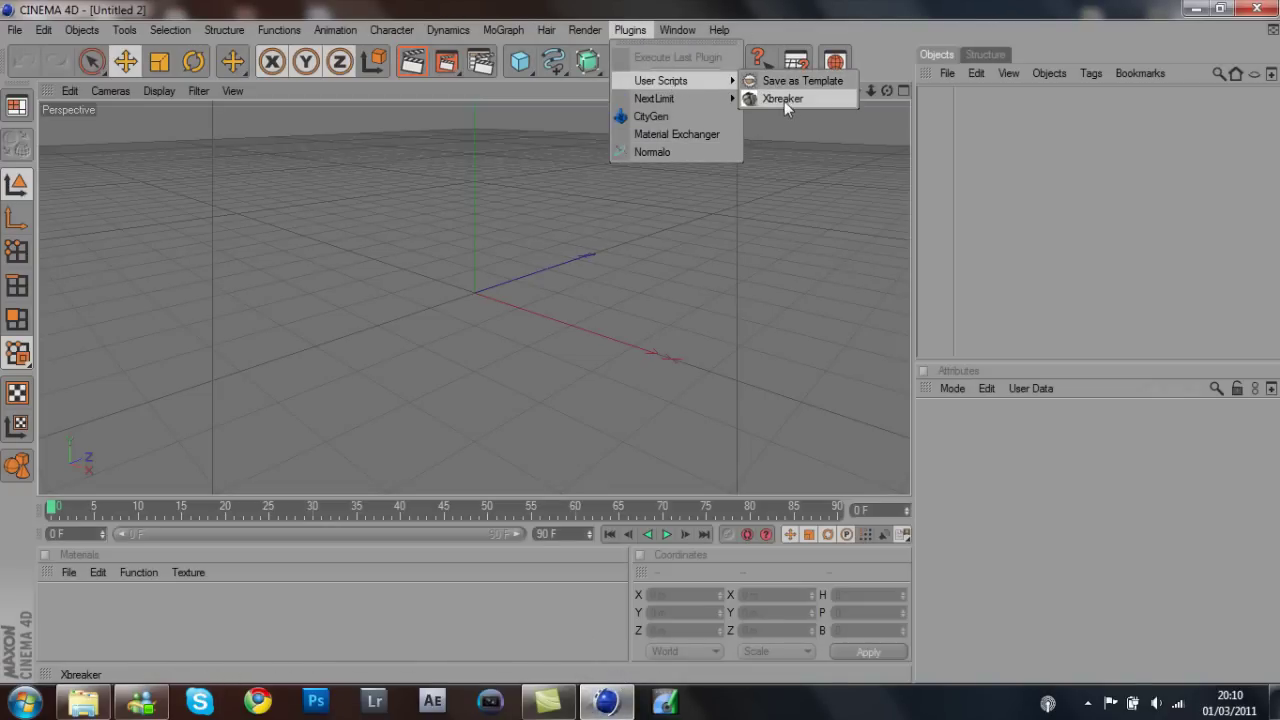
pyautogui.click(830, 7)
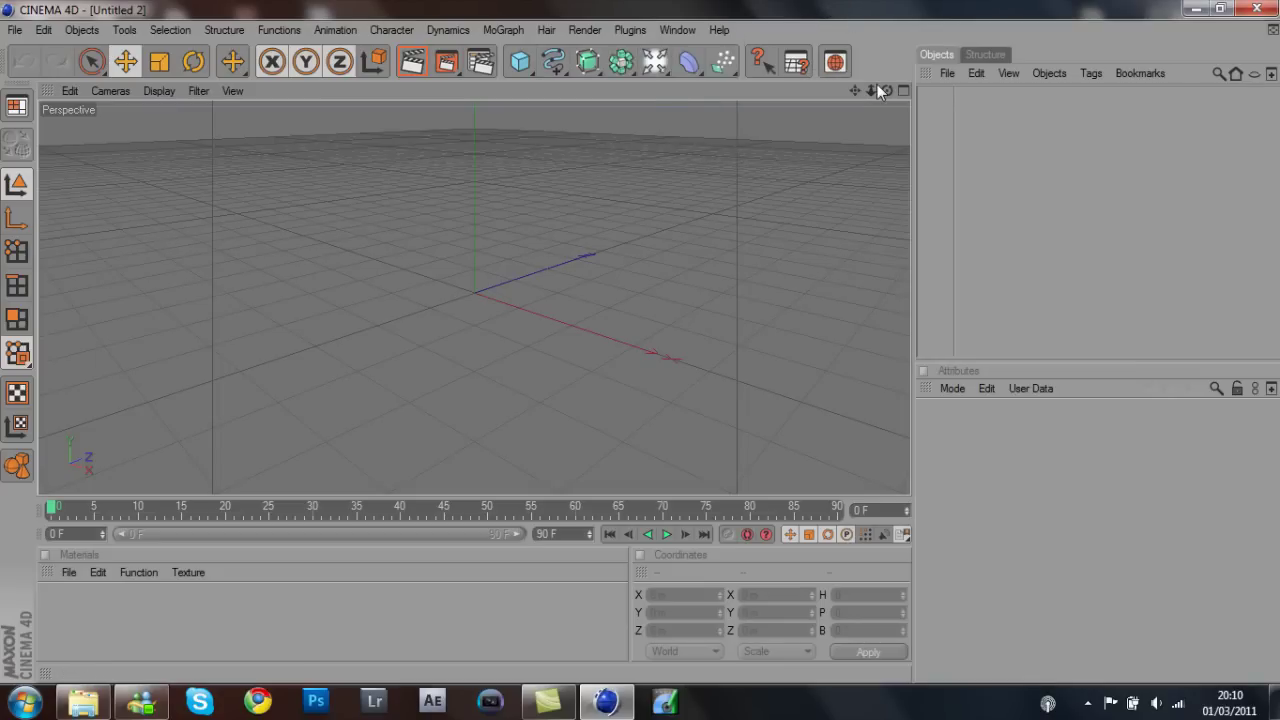
pyautogui.moveTo(881, 89)
pyautogui.mouseDown()
pyautogui.moveTo(878, 150)
pyautogui.moveTo(886, 95)
pyautogui.mouseUp()
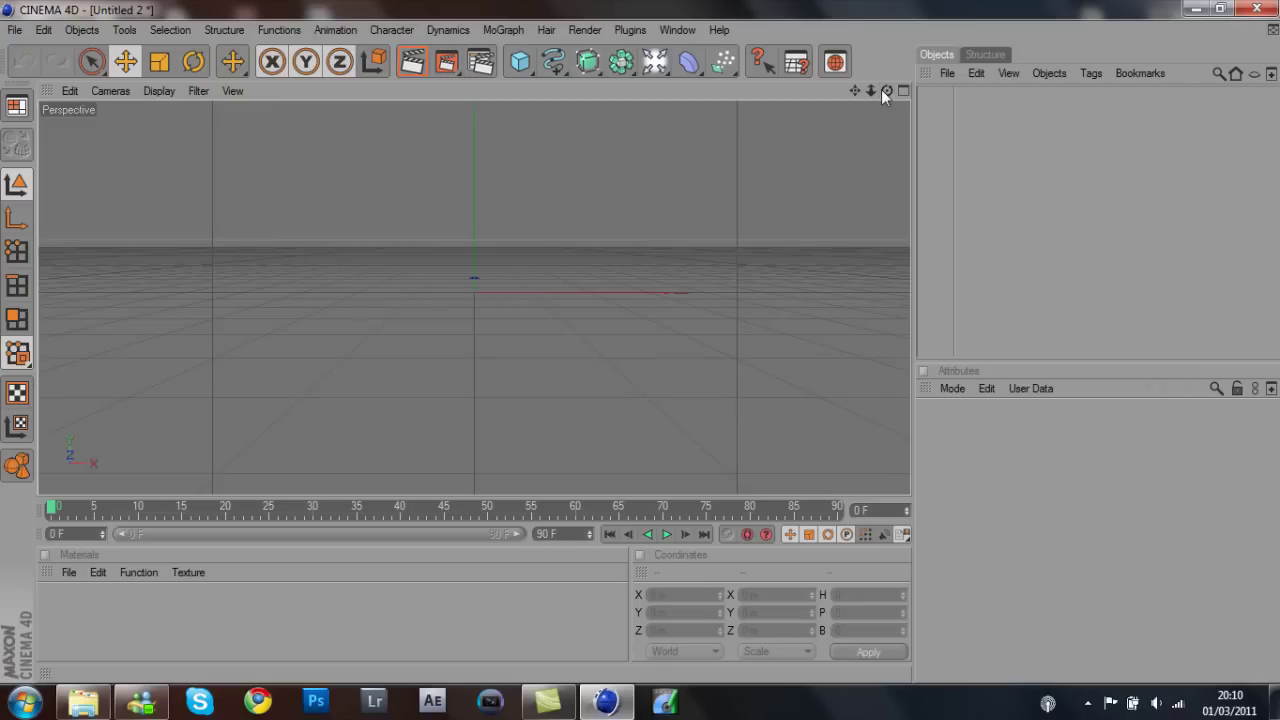
# Set the render output size to 1280 x 720.
pyautogui.click(483, 63)
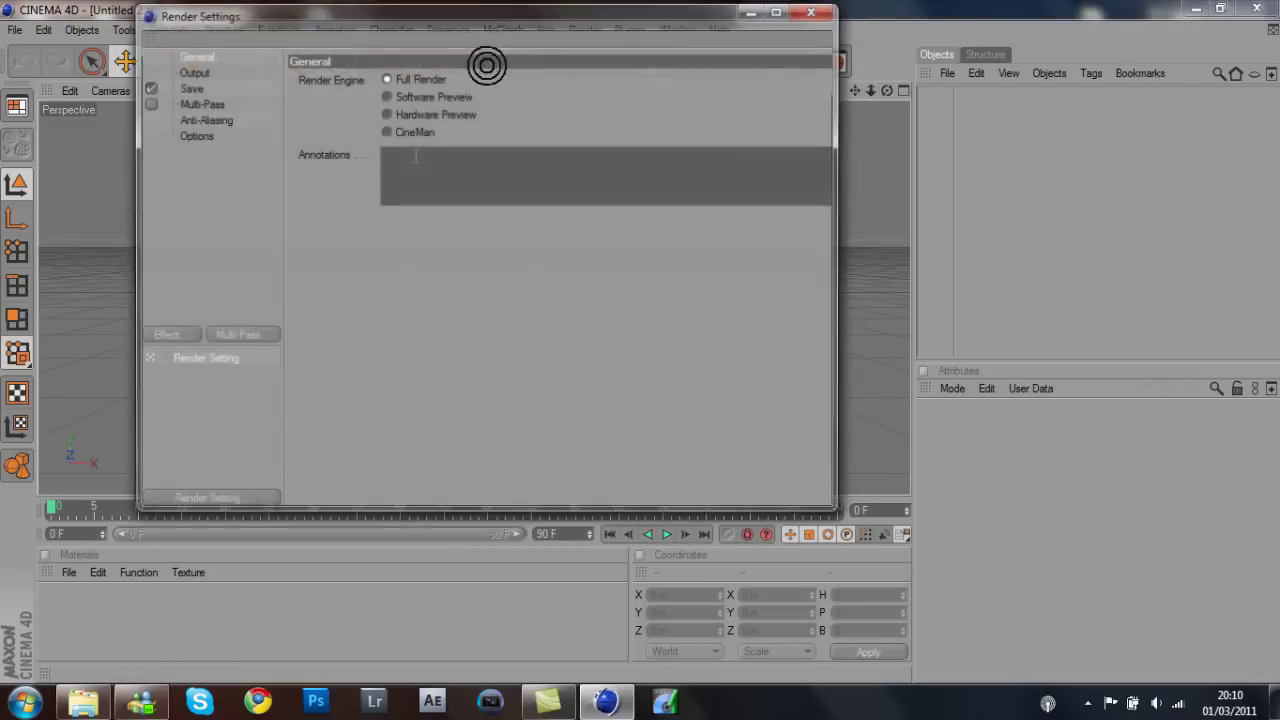
pyautogui.click(190, 72)
pyautogui.press('BackSpace')
pyautogui.write('1280')
pyautogui.press('Tab')
pyautogui.write('720')
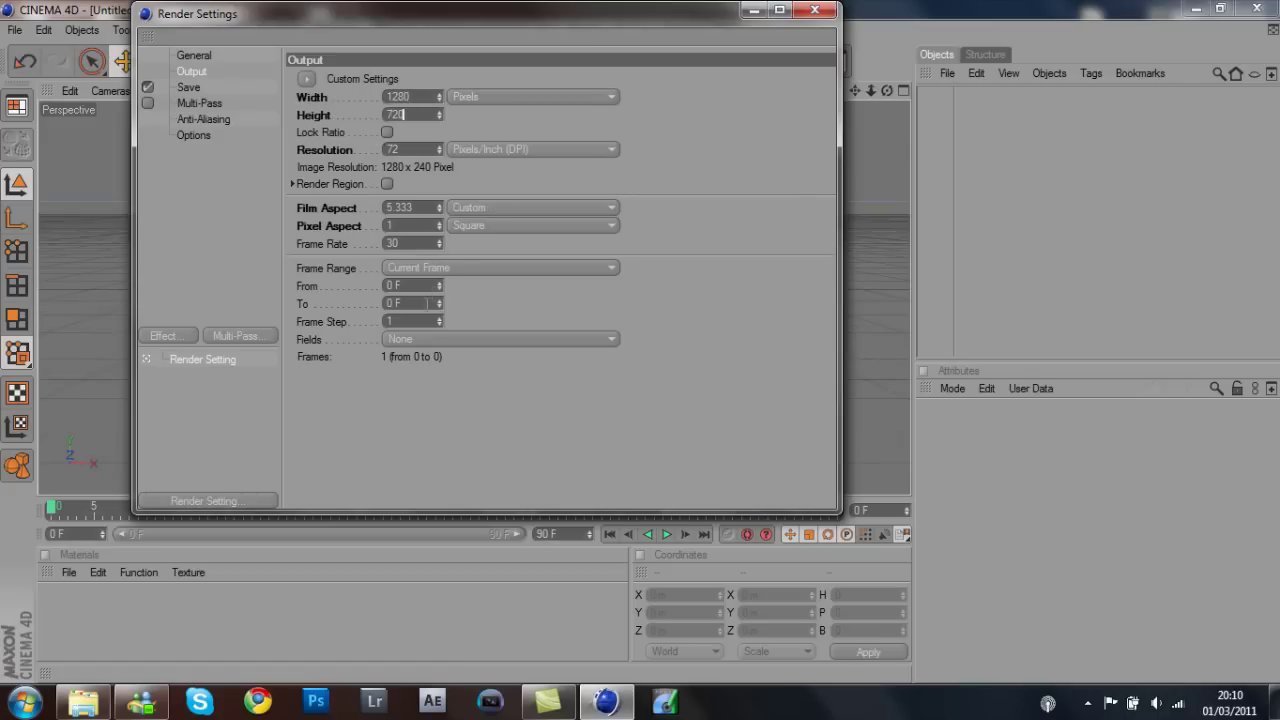
# Save renders to a Desktop file named cracked as PNG with an alpha channel.
pyautogui.click(189, 87)
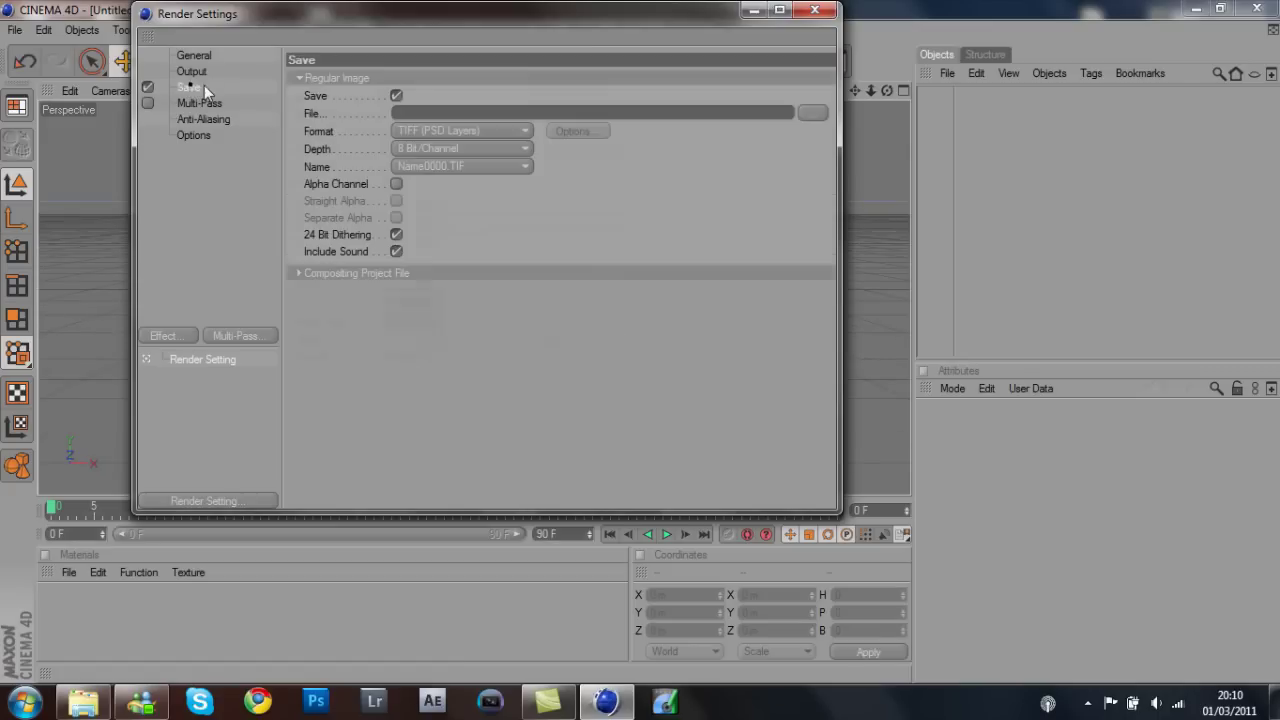
pyautogui.click(810, 113)
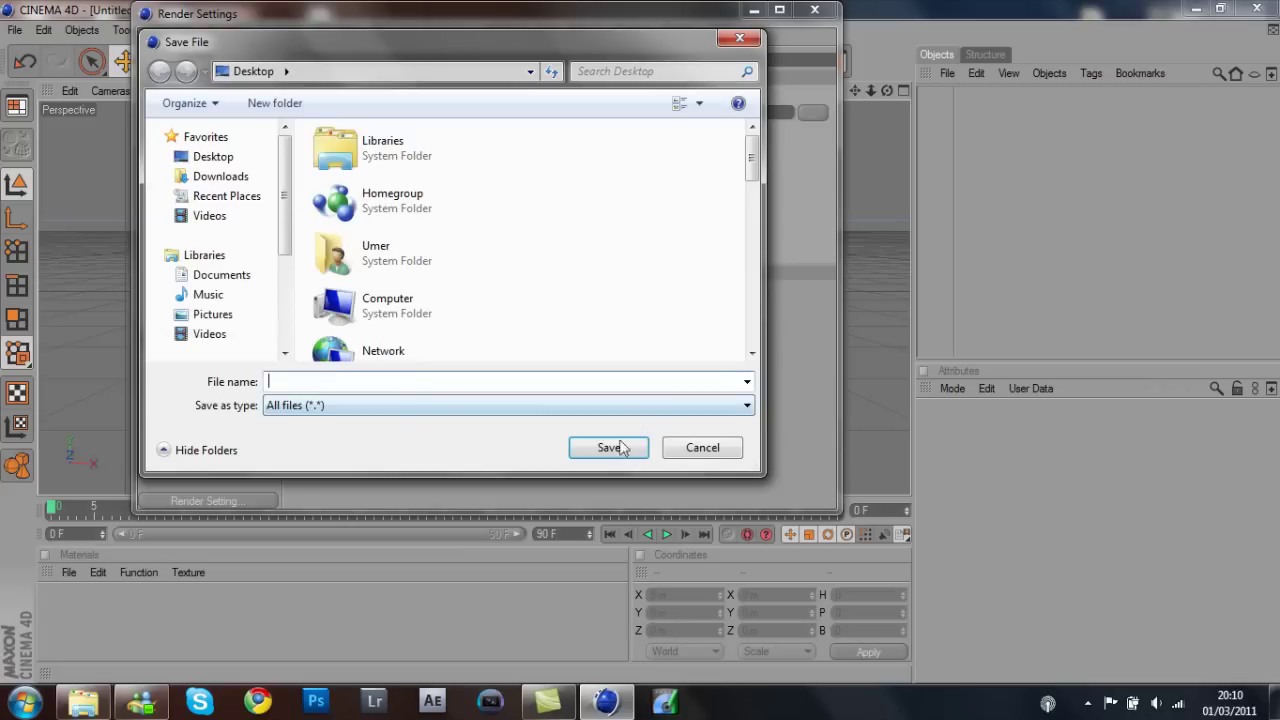
pyautogui.write('cracked')
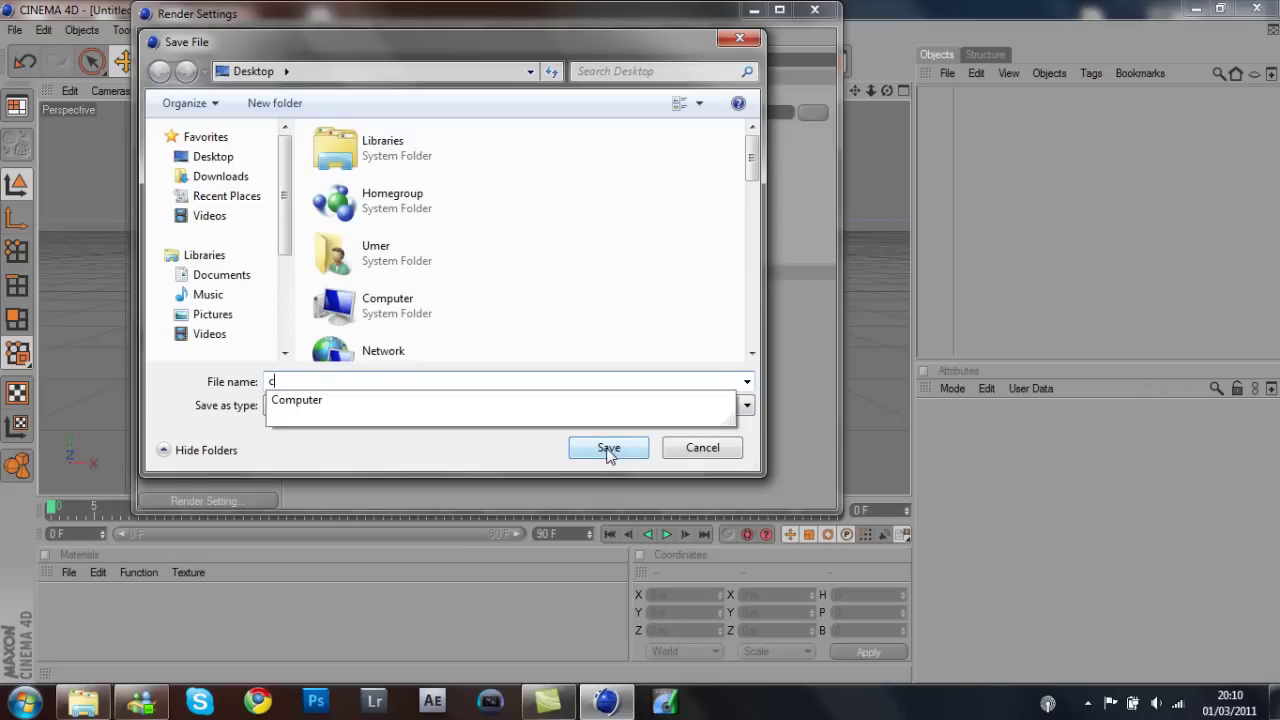
pyautogui.press('Return')
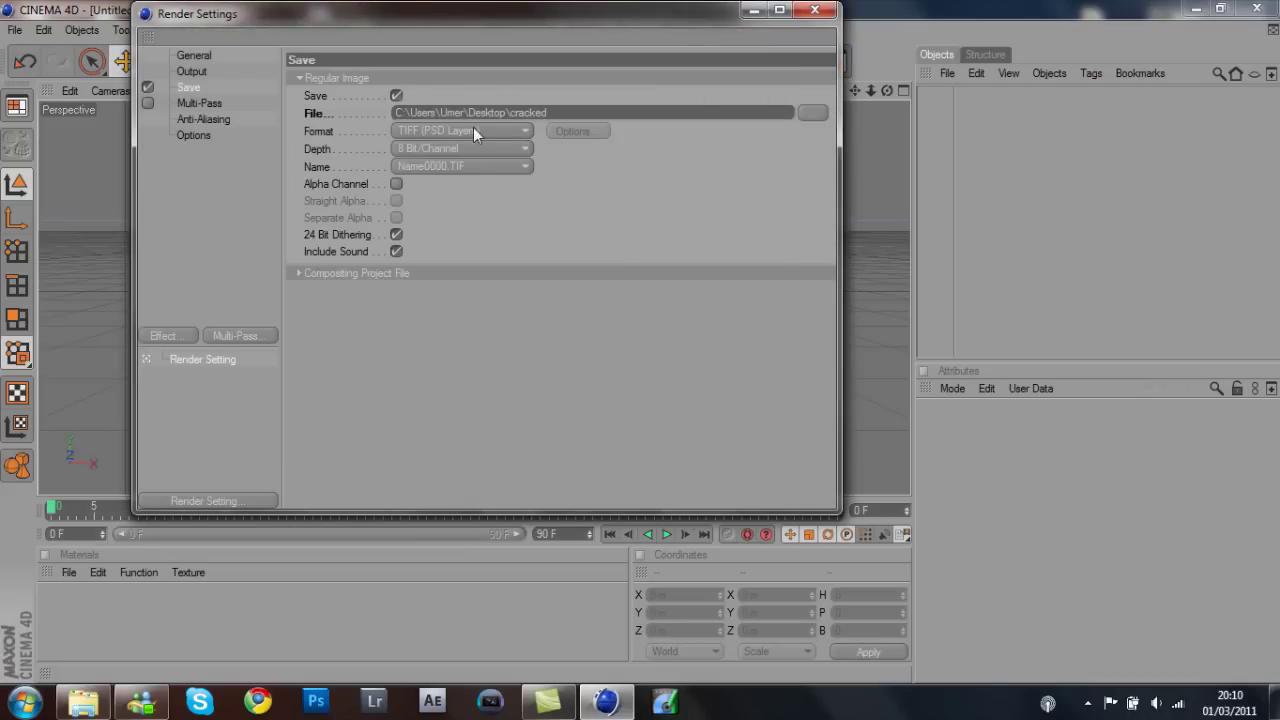
pyautogui.click(458, 130)
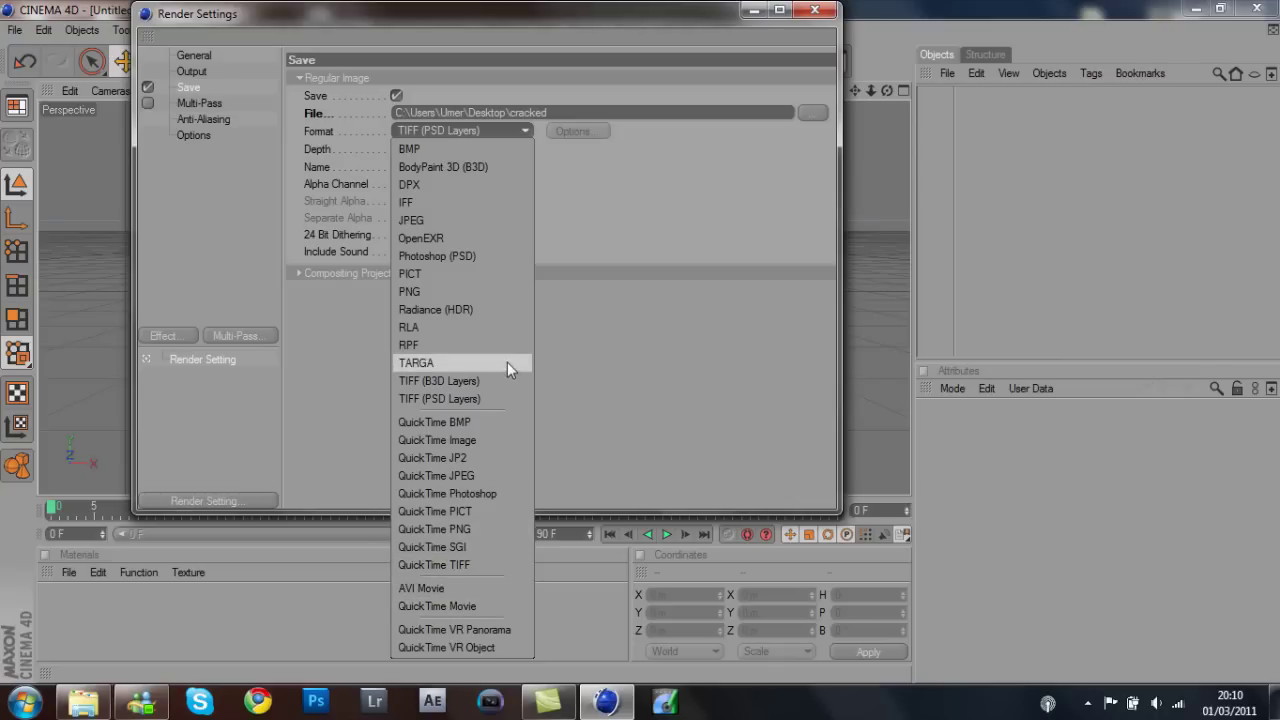
pyautogui.click(460, 294)
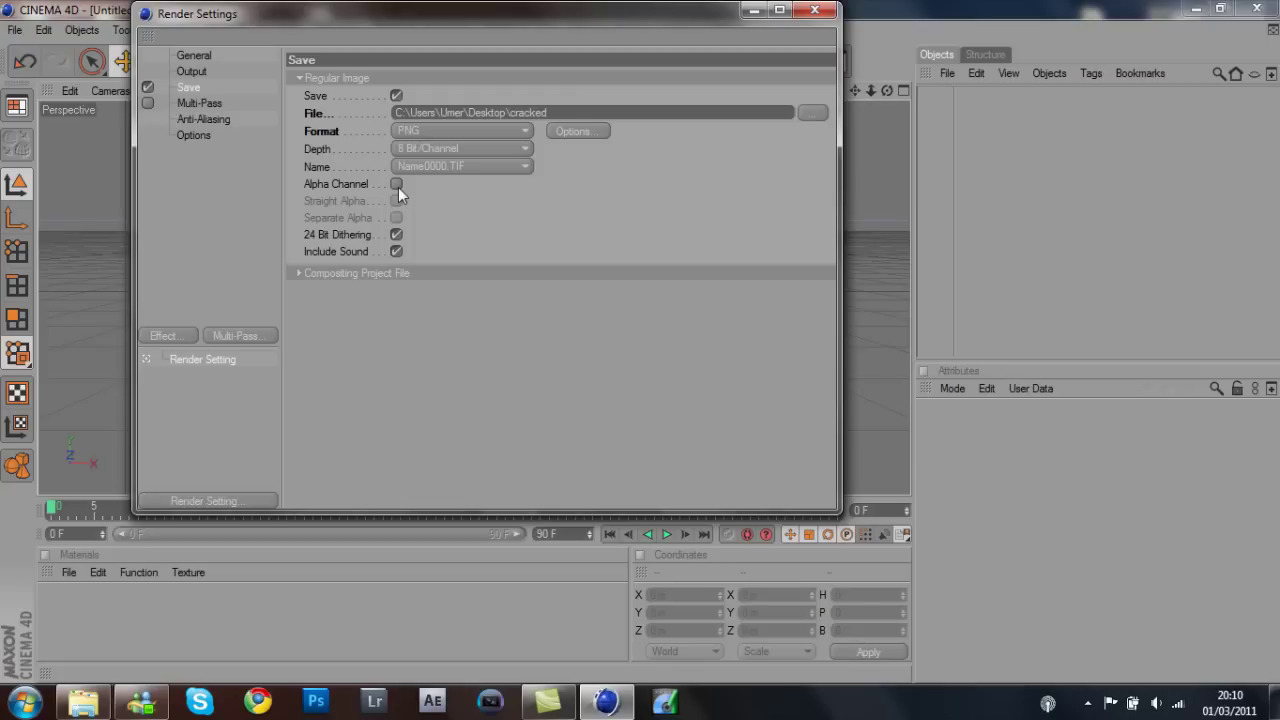
pyautogui.click(396, 185)
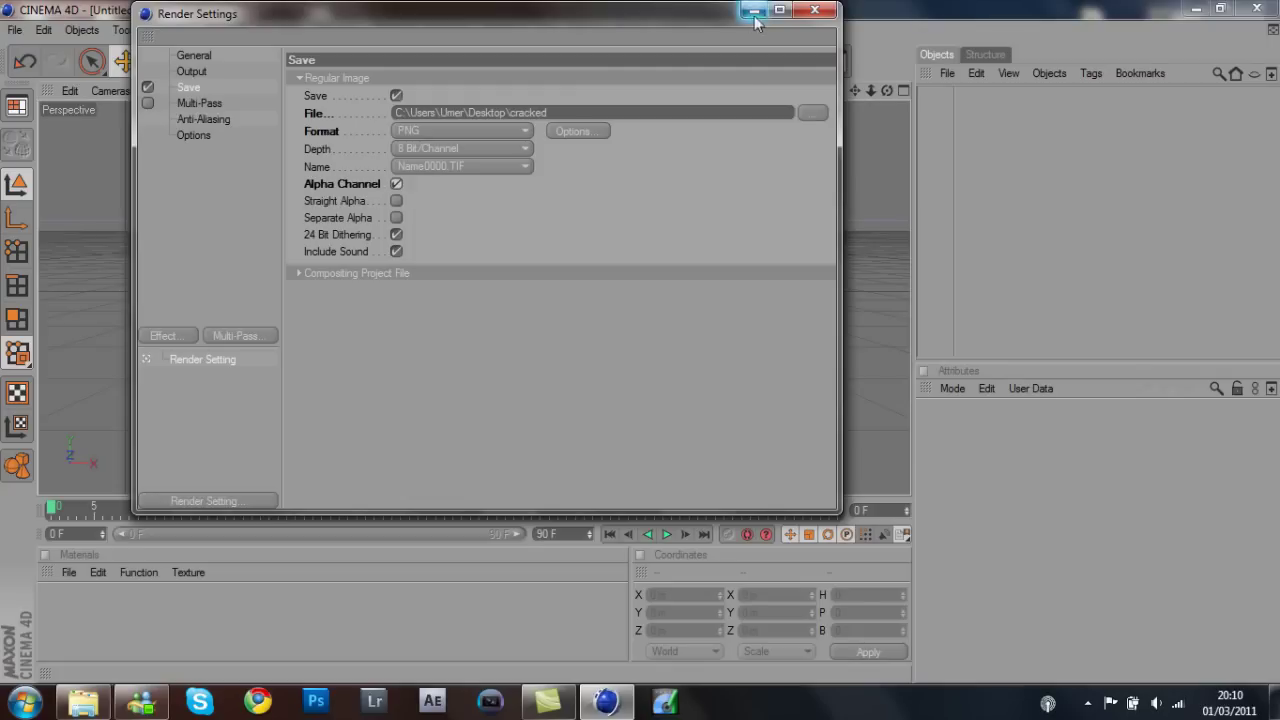
pyautogui.click(812, 12)
pyautogui.click(503, 30)
pyautogui.click(510, 30)
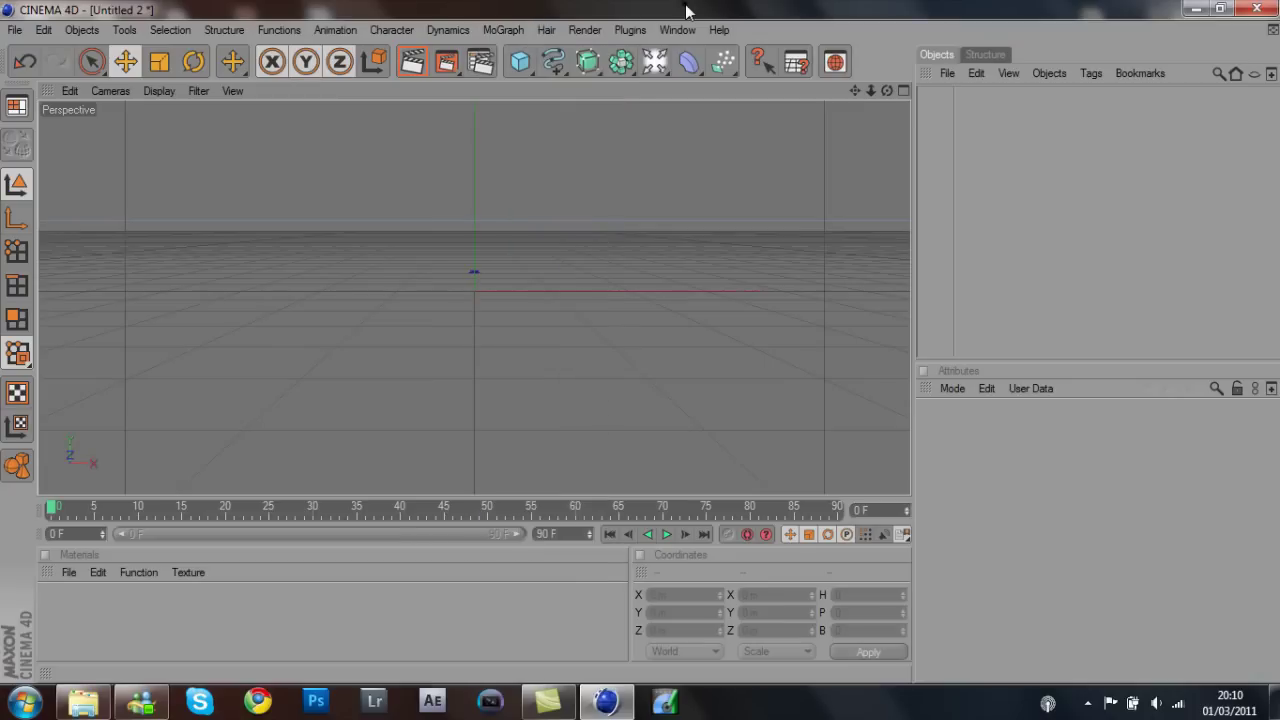
# Add a Middle-aligned MoGraph Text object and start replacing its text with 'Crack'.
pyautogui.click(500, 30)
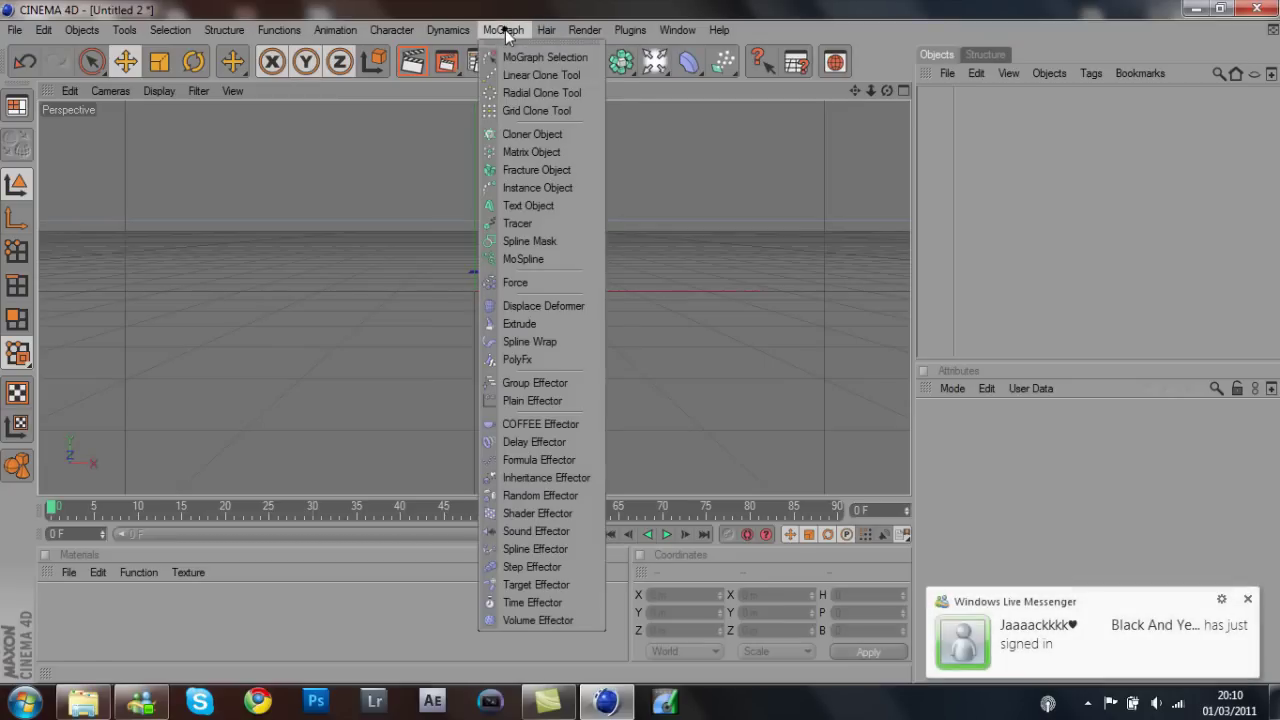
pyautogui.click(559, 204)
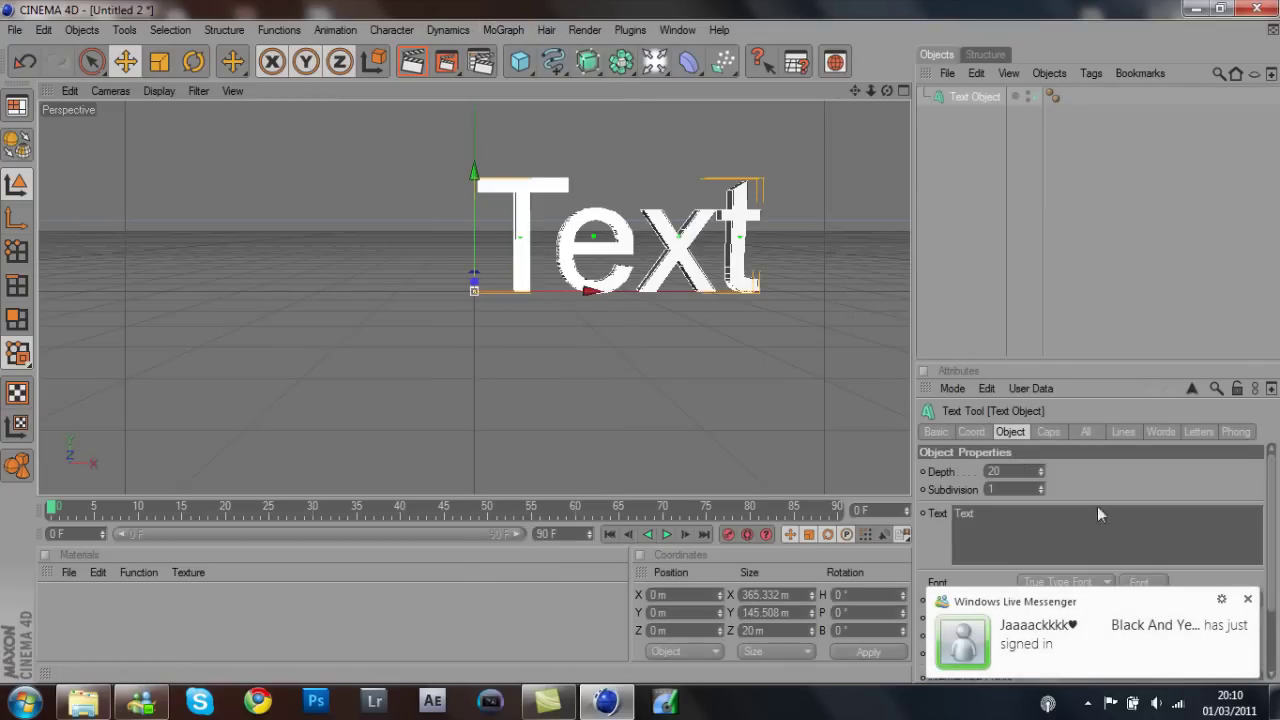
pyautogui.click(1247, 599)
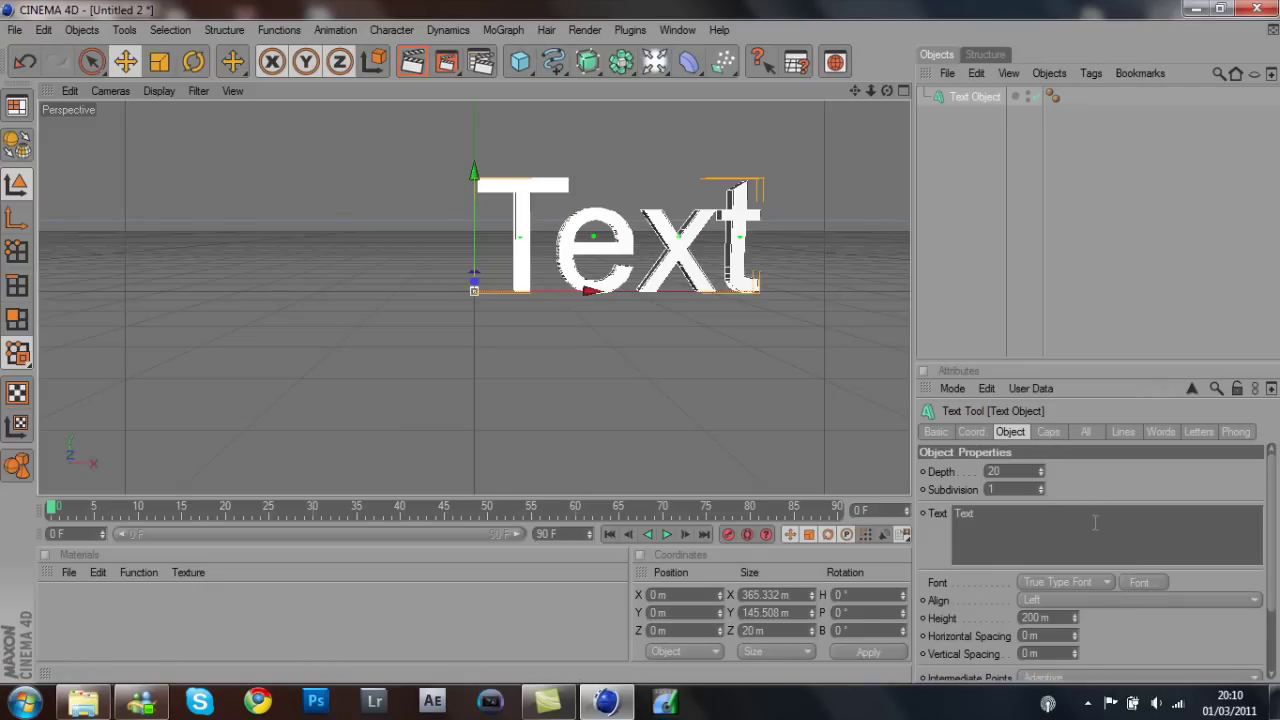
pyautogui.click(1083, 604)
pyautogui.click(1084, 635)
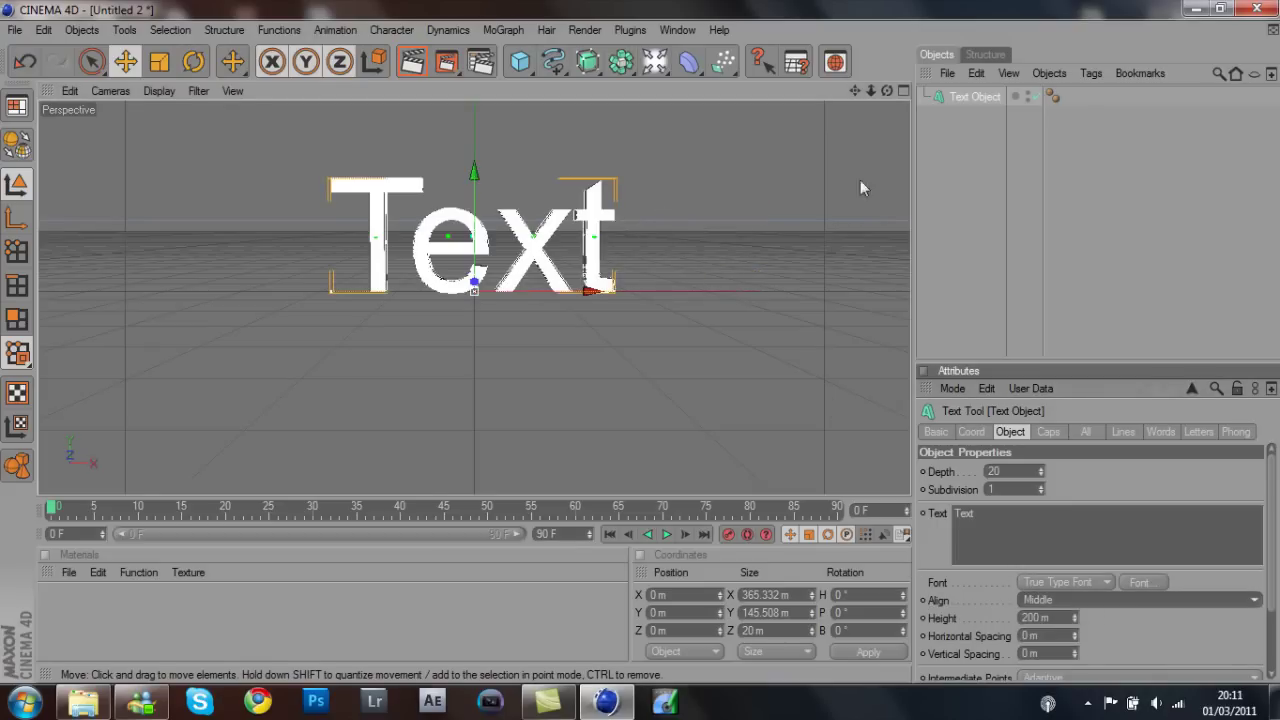
pyautogui.moveTo(855, 90); pyautogui.dragTo(855, 110)
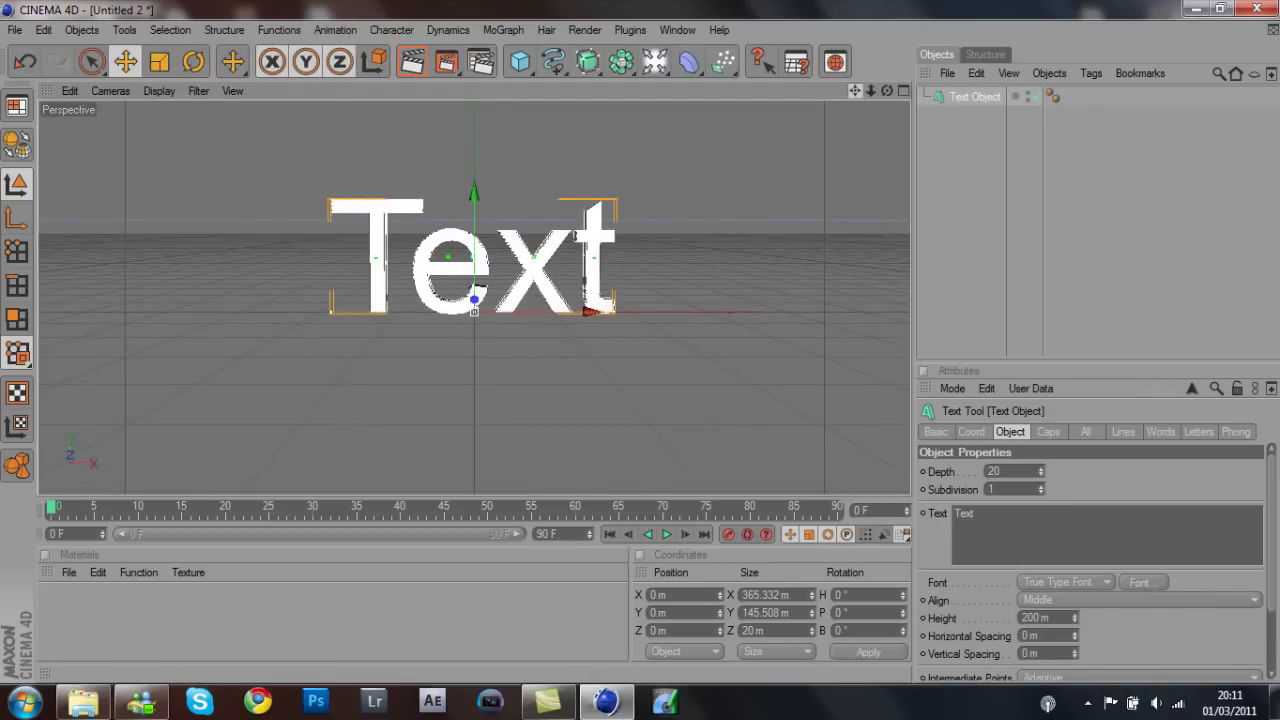
pyautogui.doubleClick(1041, 524)
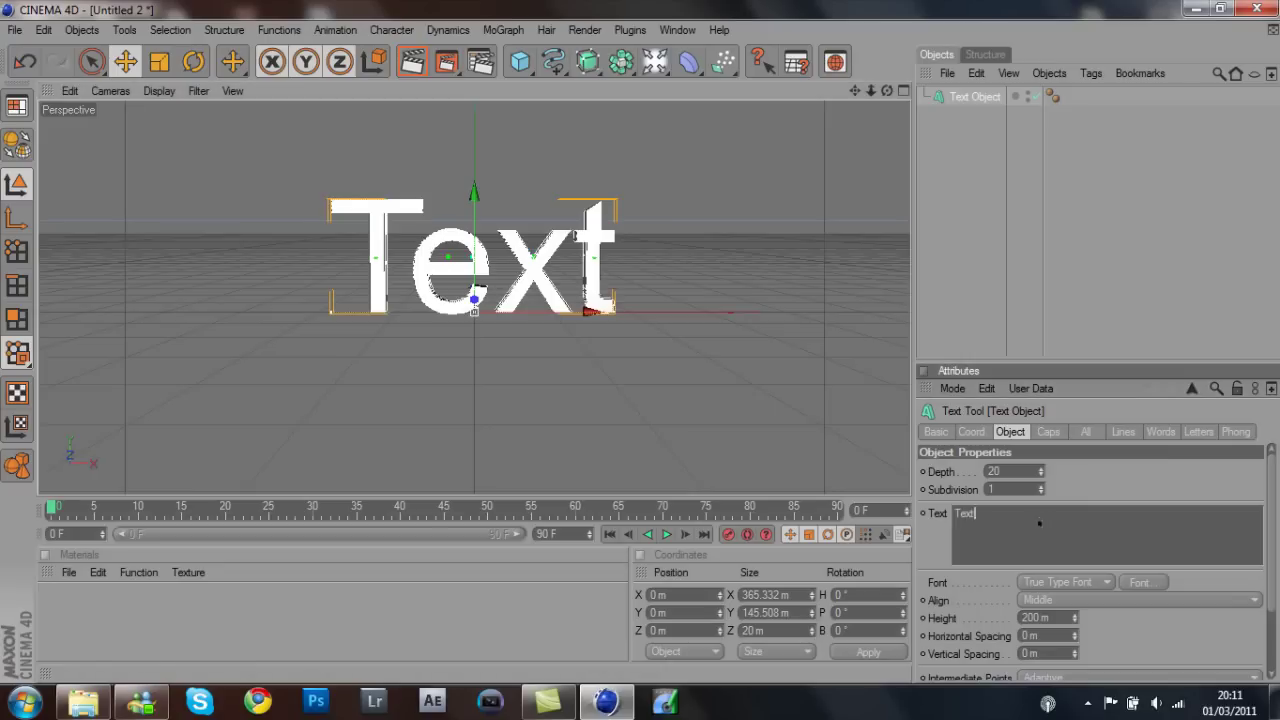
pyautogui.write('Crack')
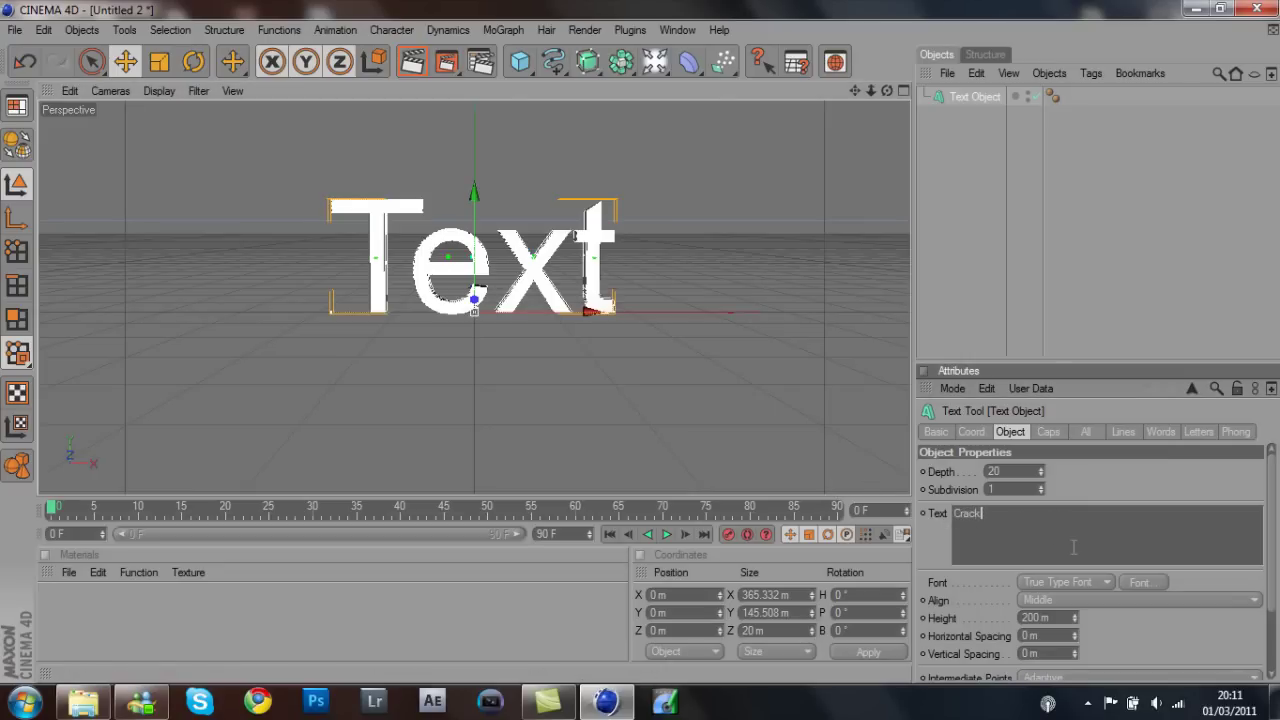
# Clear the text field to retype CRACK and browse the font list.
pyautogui.hotkey('ctrl', 'a')
pyautogui.press('BackSpace')
pyautogui.click(1133, 581)
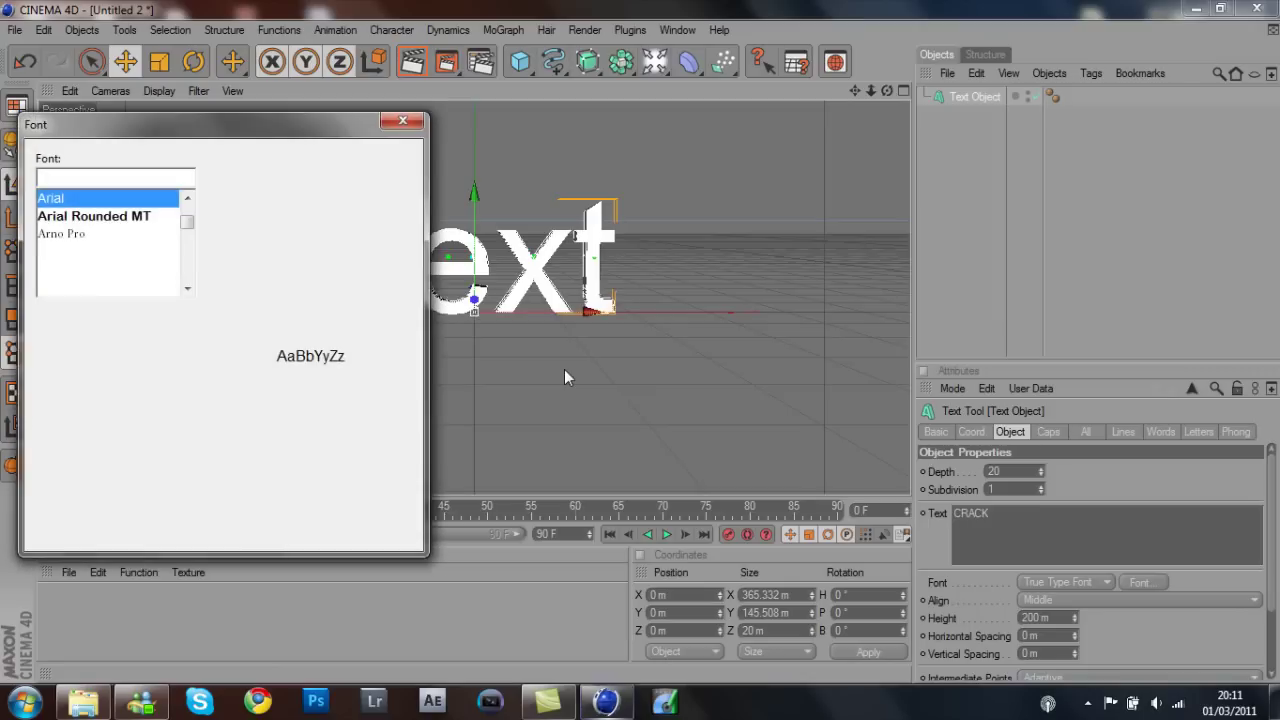
pyautogui.moveTo(187, 222); pyautogui.dragTo(187, 231)
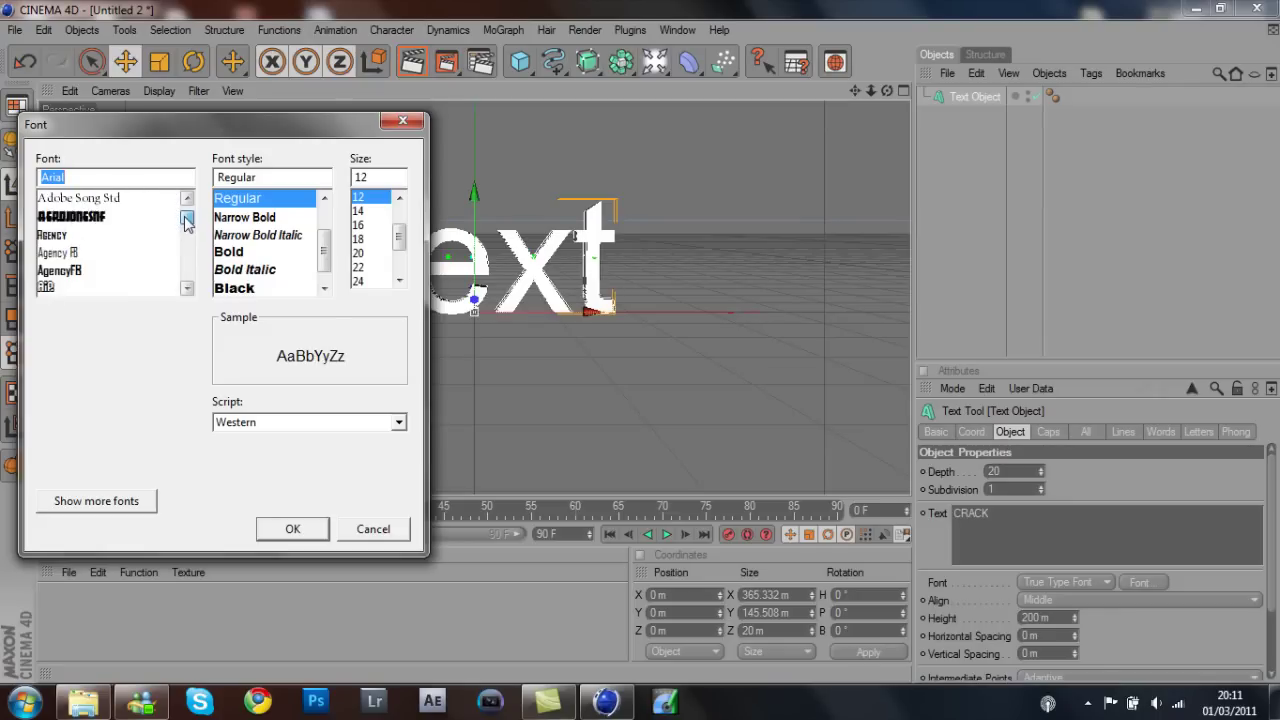
pyautogui.moveTo(186, 221); pyautogui.dragTo(187, 222)
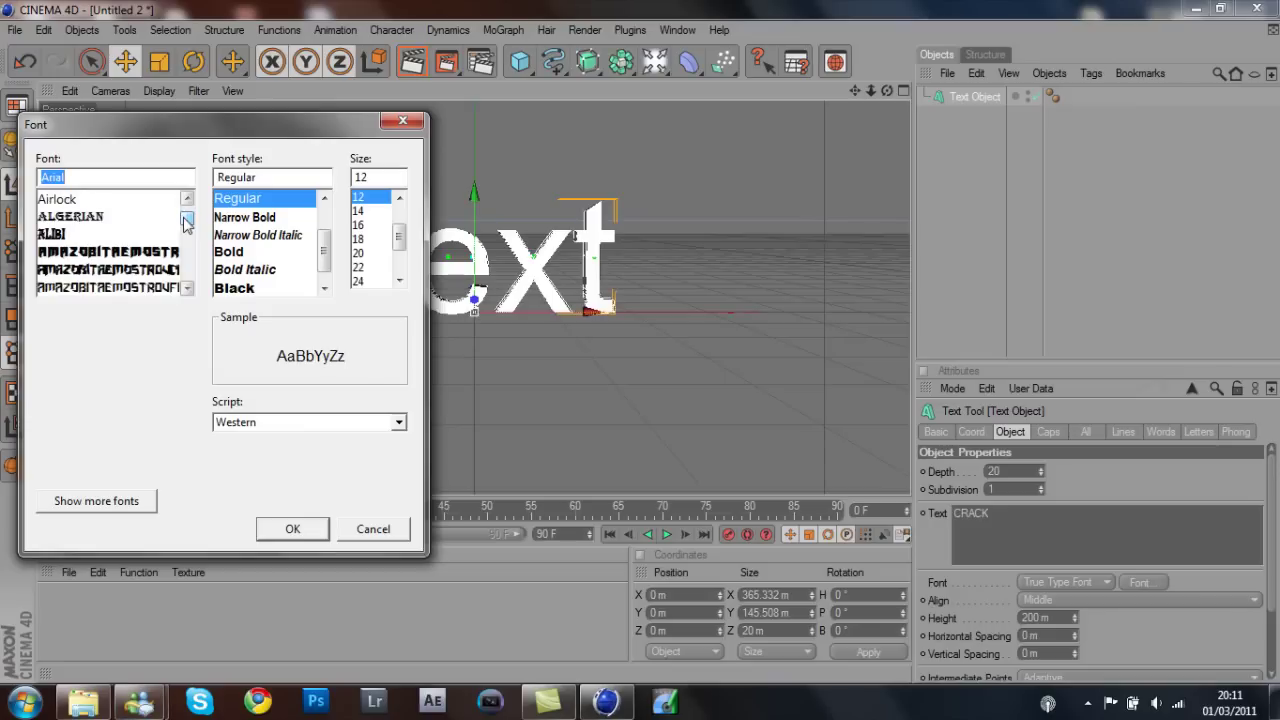
pyautogui.click(186, 287)
pyautogui.click(186, 288)
pyautogui.click(186, 288)
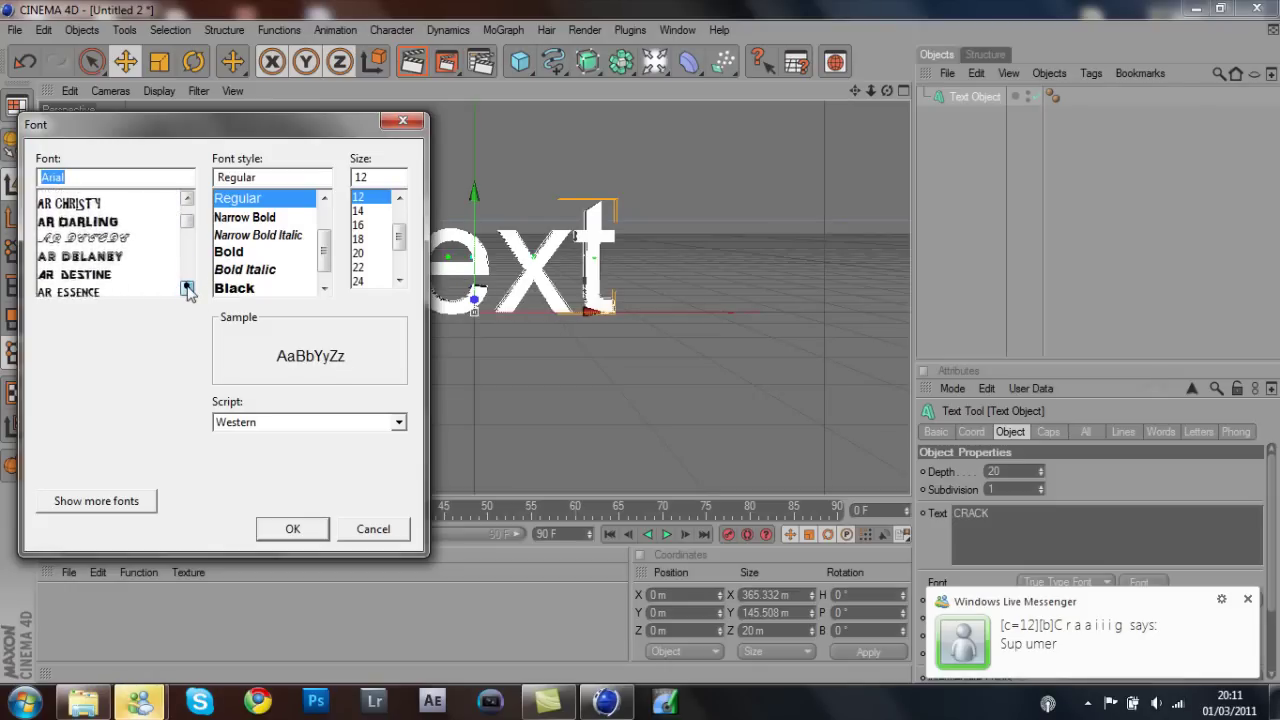
pyautogui.click(187, 289)
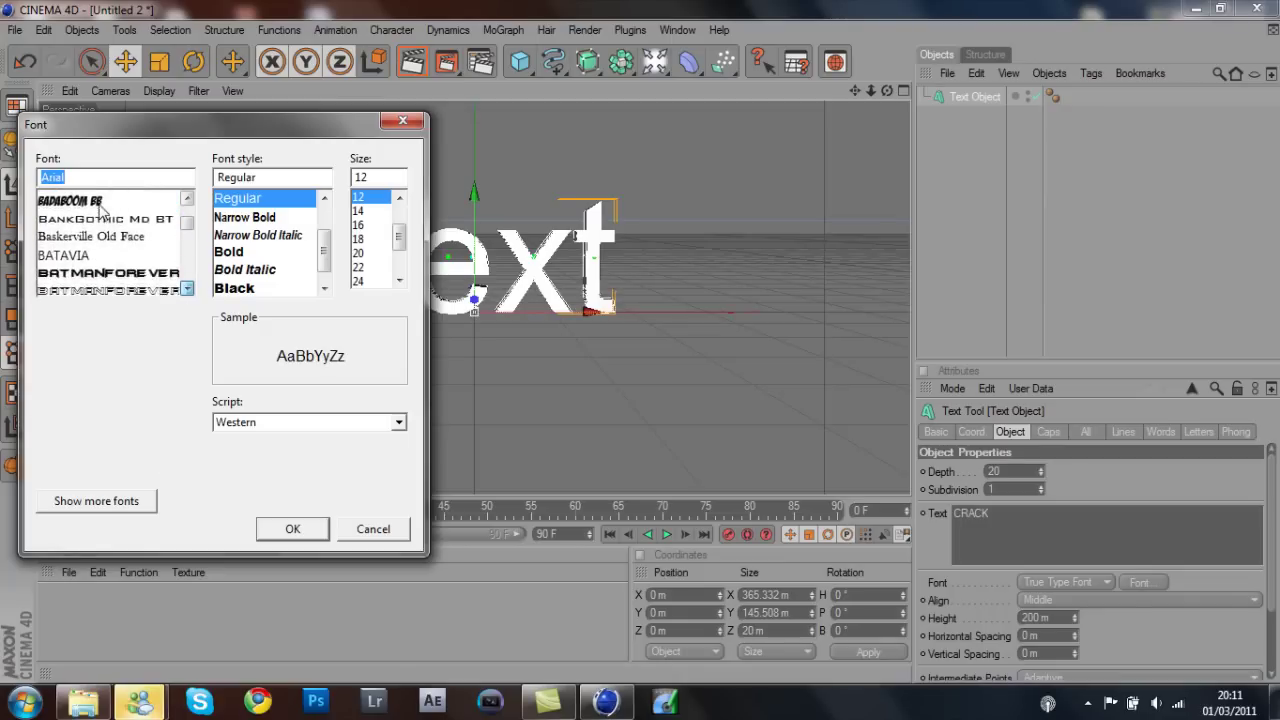
pyautogui.scroll(-2, 190, 190)
# Apply the BadaBoom BB font to the CRACK text.
pyautogui.click(176, 193)
pyautogui.click(187, 195)
pyautogui.click(187, 197)
pyautogui.click(187, 197)
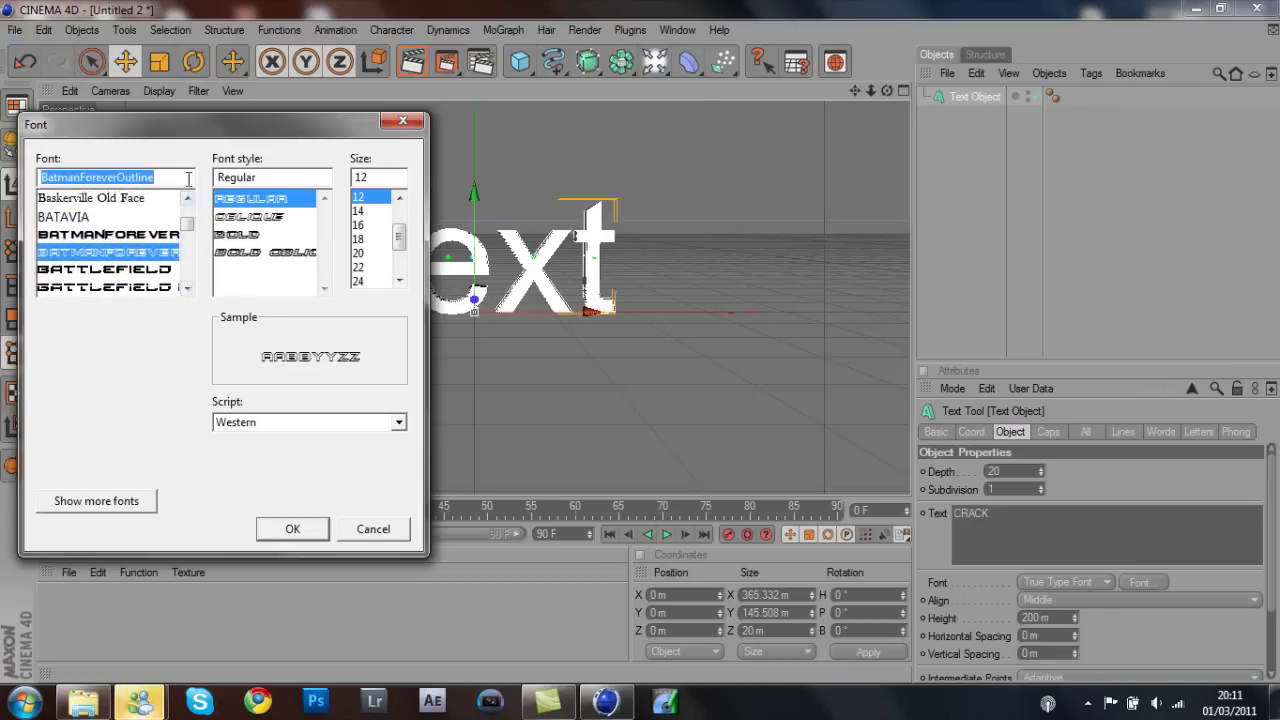
pyautogui.click(187, 197)
pyautogui.click(187, 197)
pyautogui.click(187, 197)
pyautogui.click(127, 216)
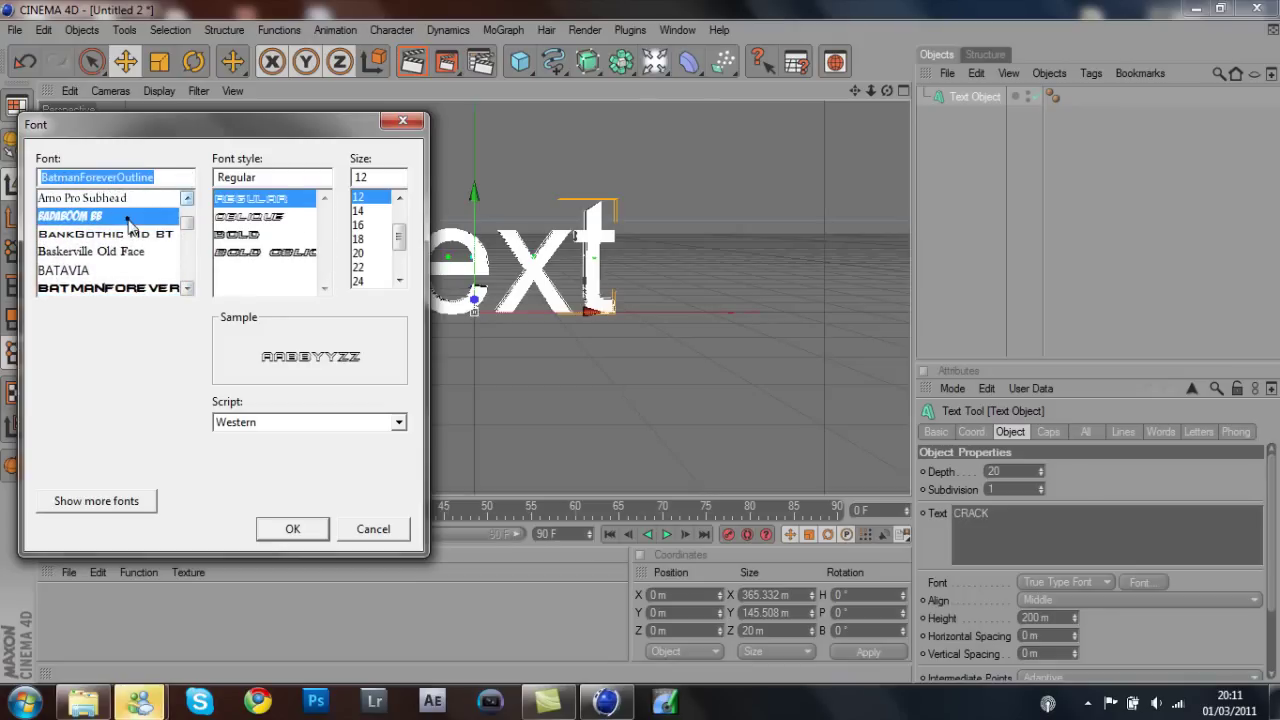
pyautogui.click(291, 529)
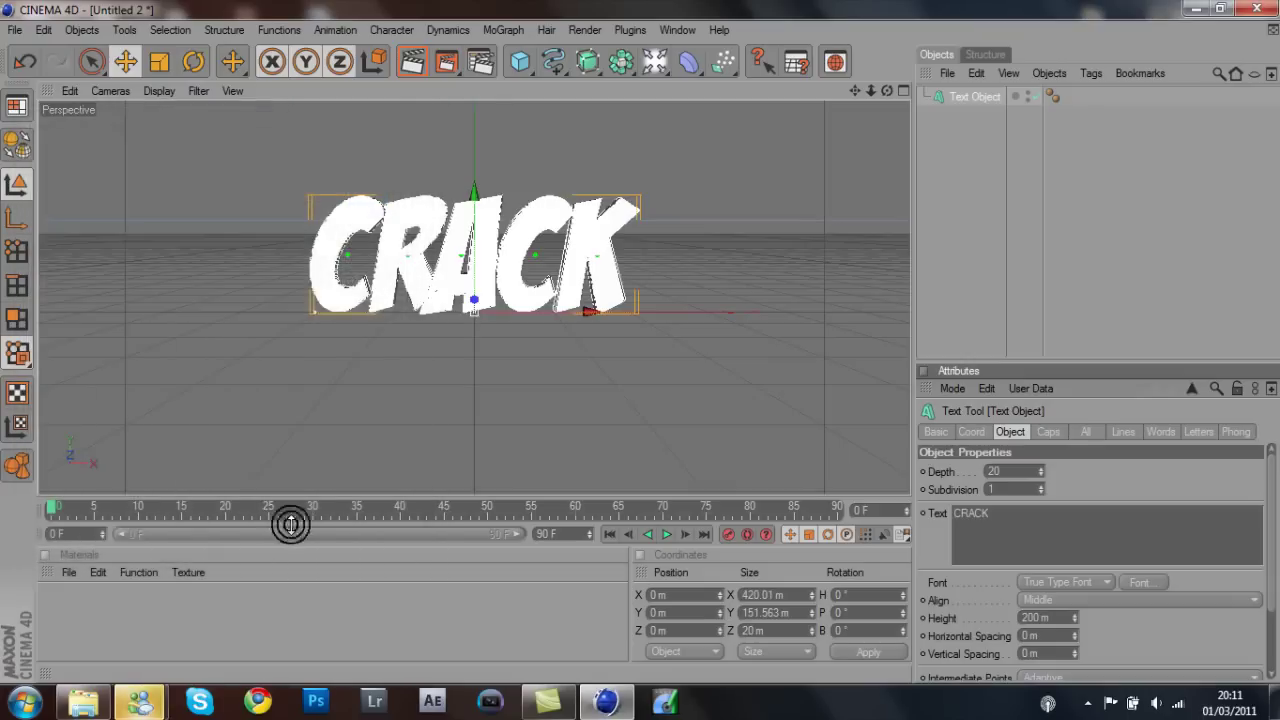
# Check the Windows Live Messenger chat, then return to Cinema 4D.
pyautogui.click(151, 700)
pyautogui.click(317, 625)
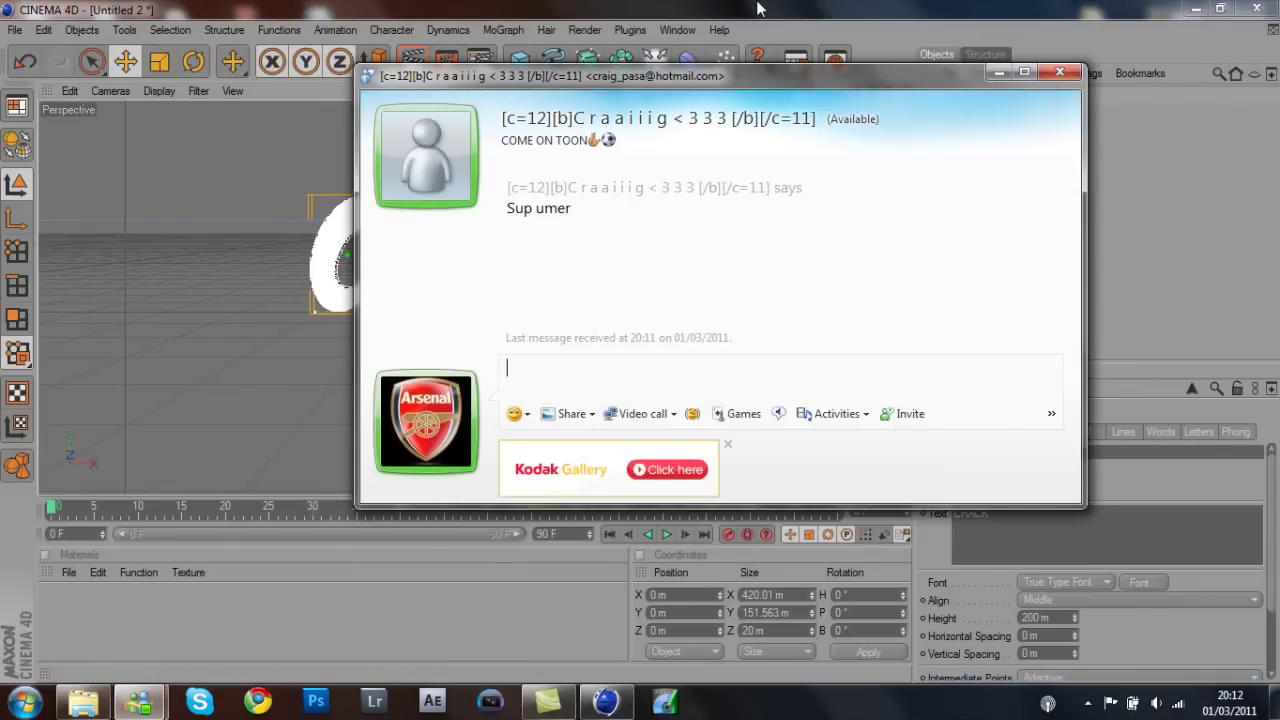
pyautogui.click(757, 8)
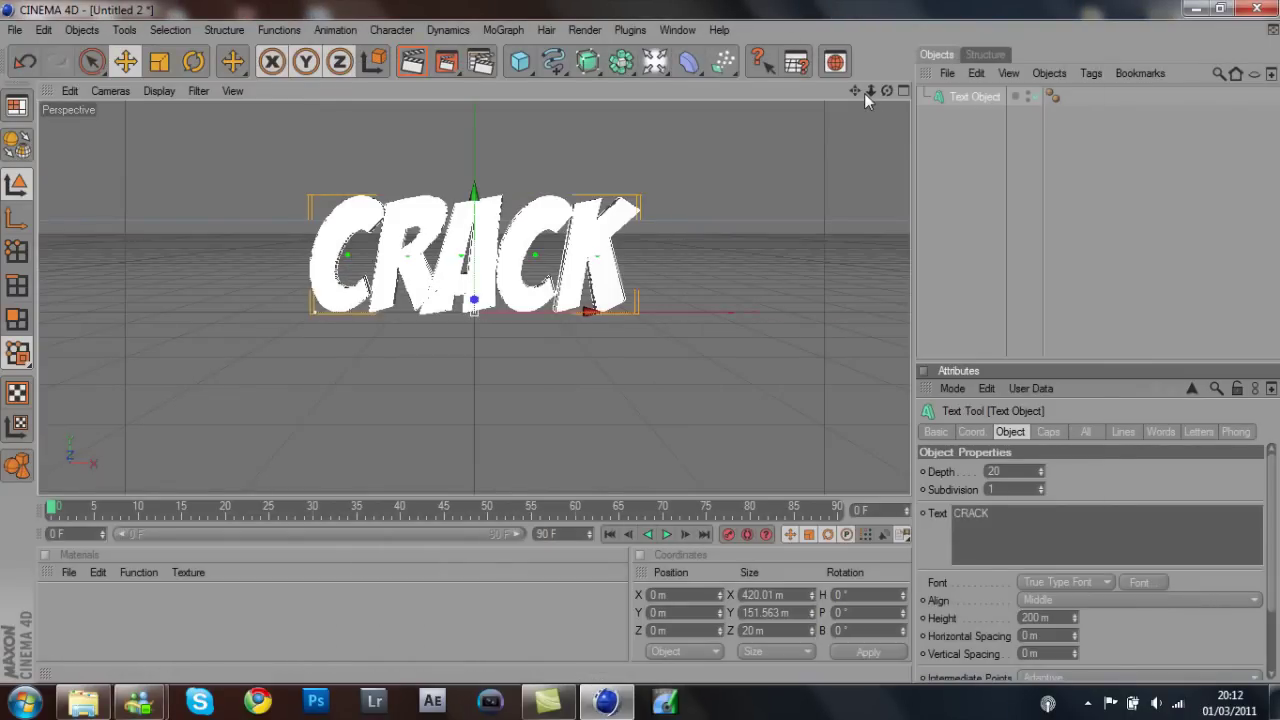
# Keep Middle alignment and extrude the CRACK text to Depth 80.
pyautogui.moveTo(869, 91); pyautogui.dragTo(855, 119)
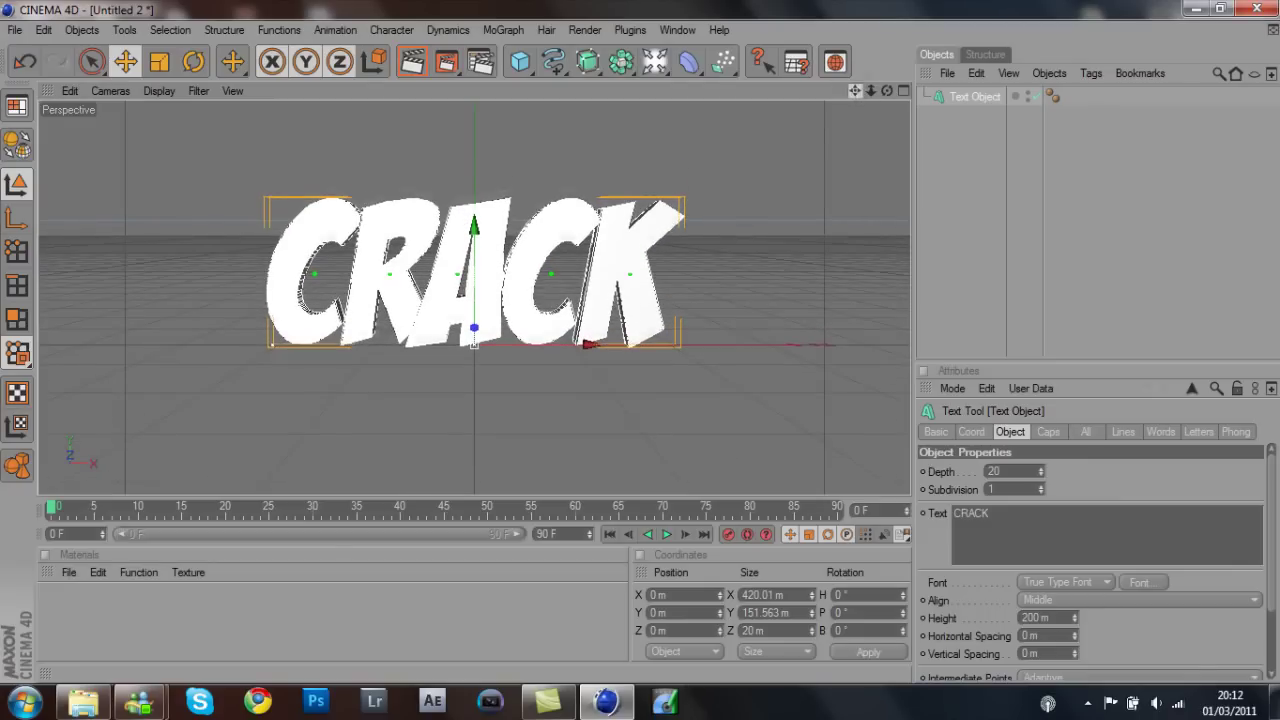
pyautogui.click(1111, 599)
pyautogui.click(1111, 631)
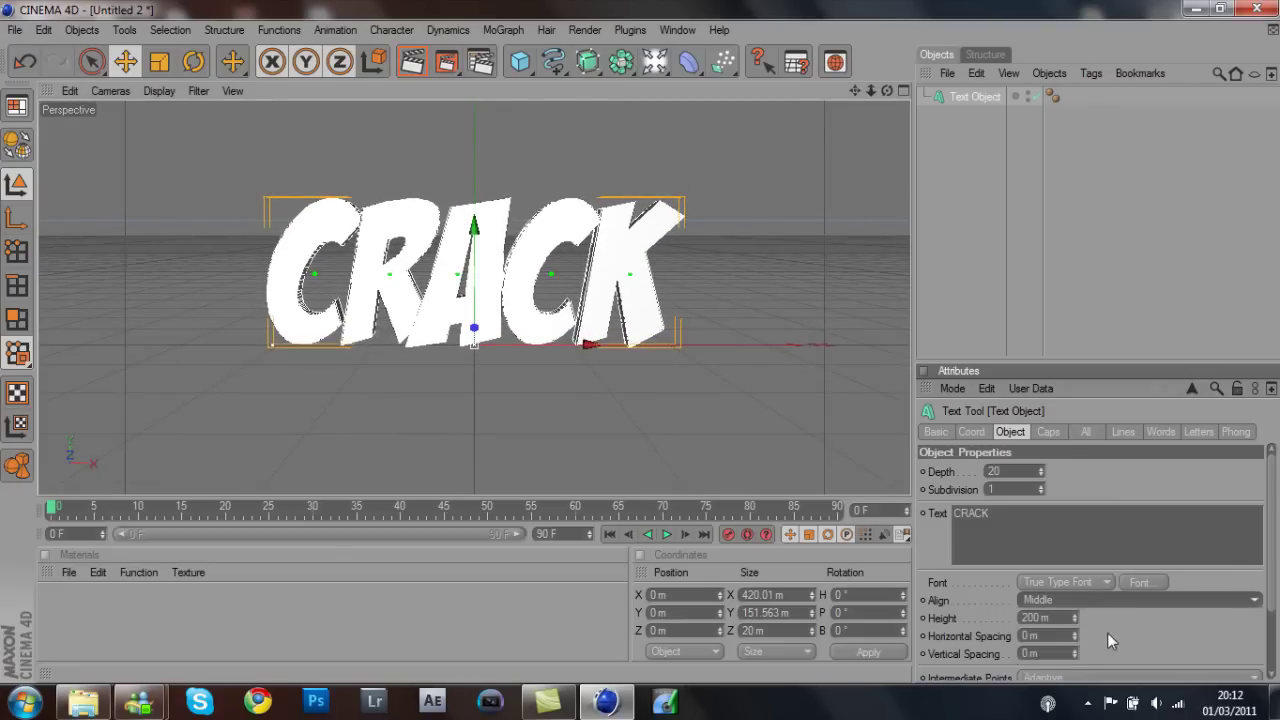
pyautogui.click(1021, 470)
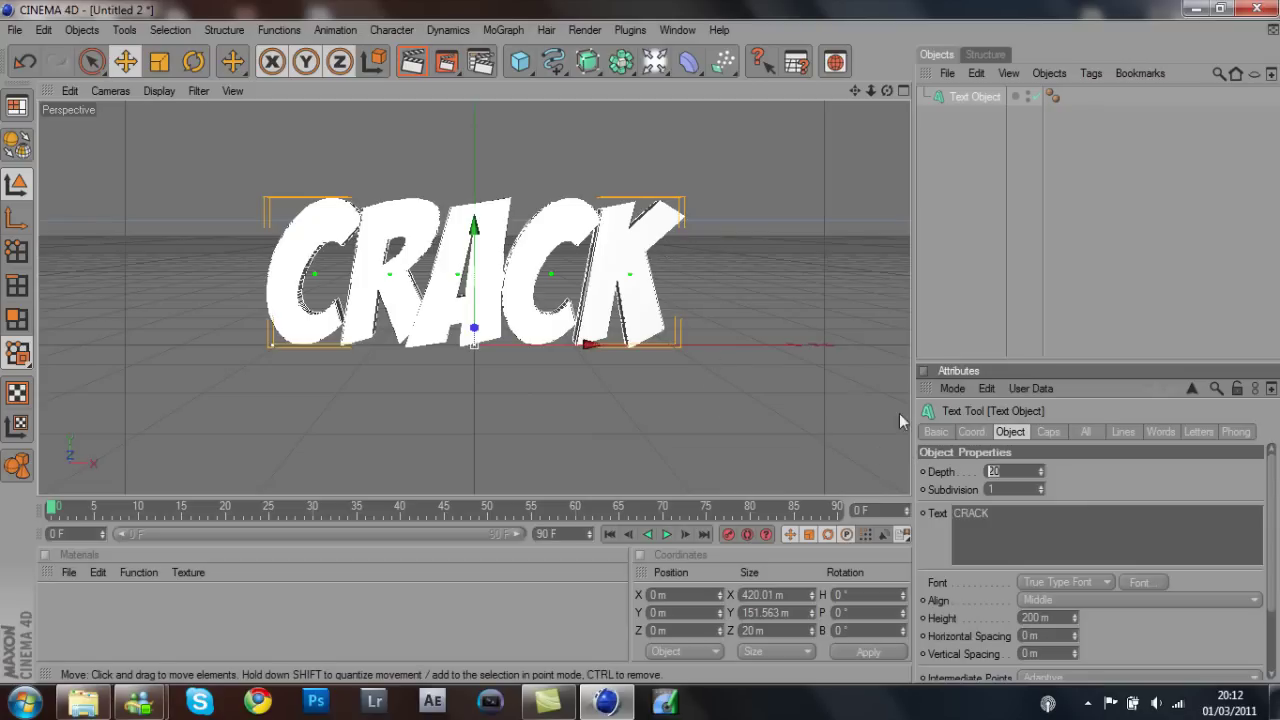
pyautogui.write('80')
pyautogui.press('Return')
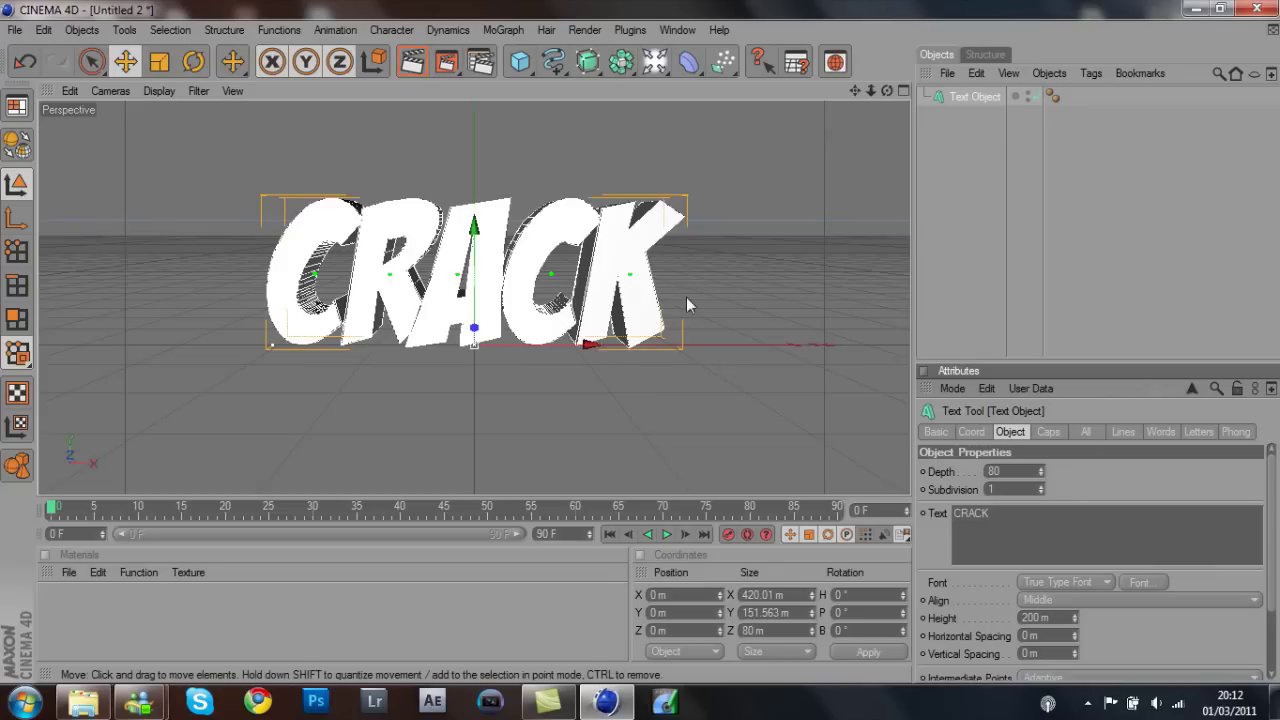
pyautogui.moveTo(886, 90)
pyautogui.mouseDown()
pyautogui.moveTo(890, 170)
pyautogui.moveTo(886, 95)
pyautogui.mouseUp()
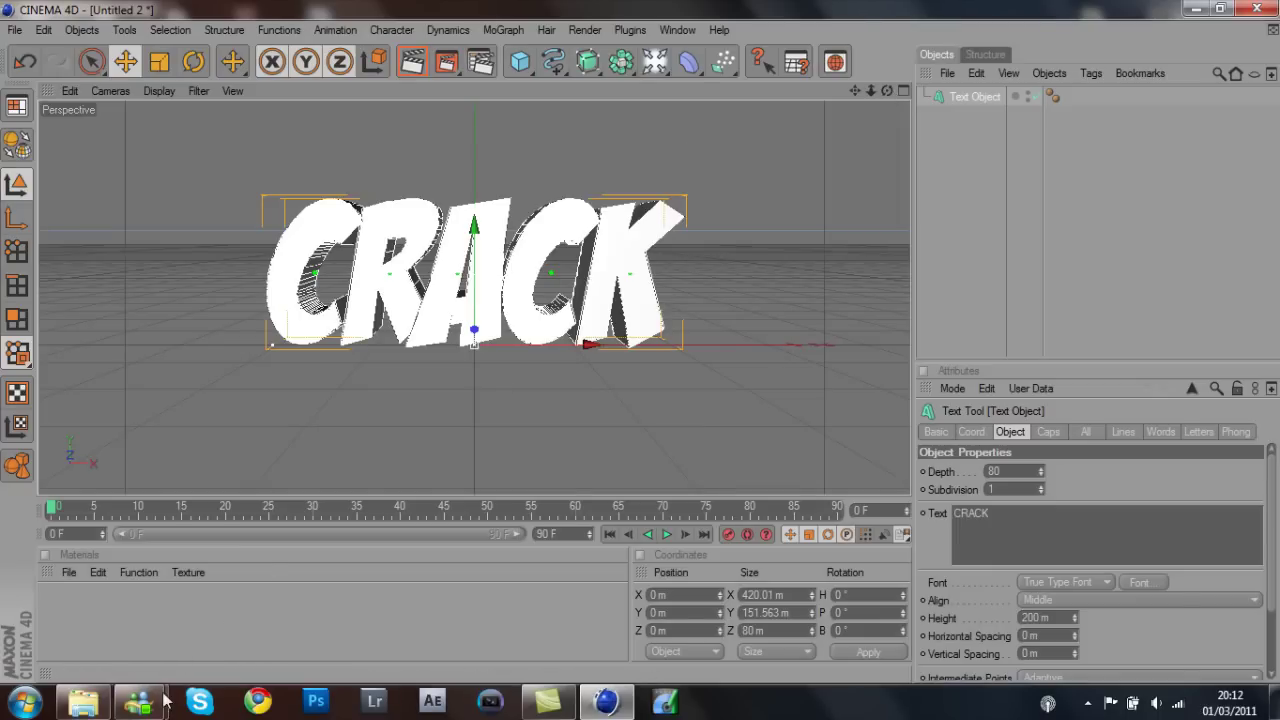
# Reply 'hi' in the Windows Live Messenger chat.
pyautogui.moveTo(163, 697)
pyautogui.click(334, 584)
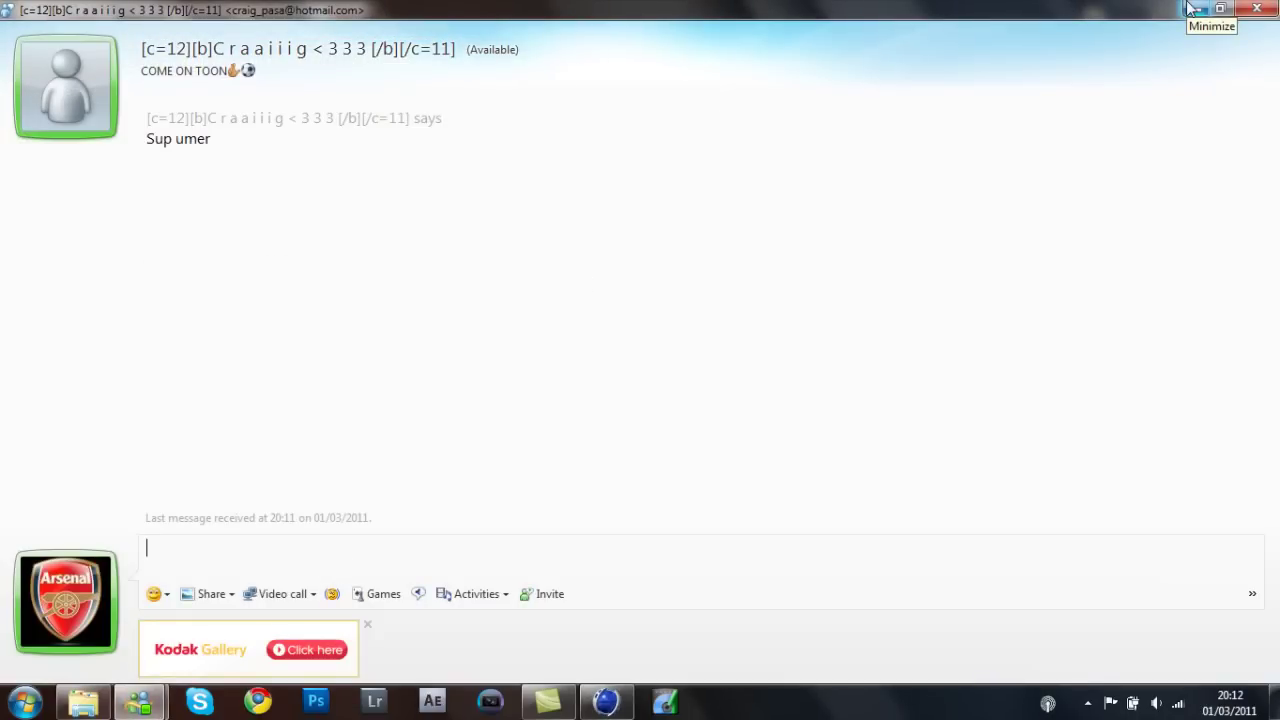
pyautogui.write('hi')
pyautogui.press('Return')
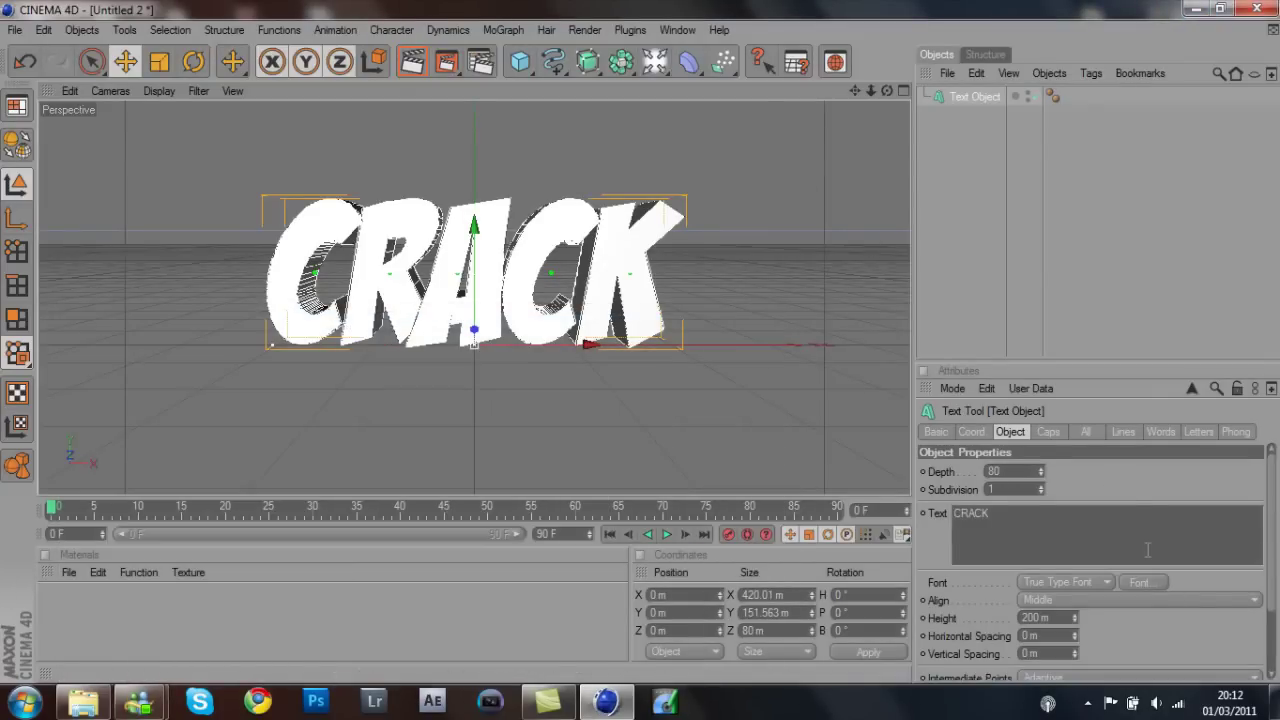
# Select the Text object and launch the Xbreaker user script.
pyautogui.click(997, 96)
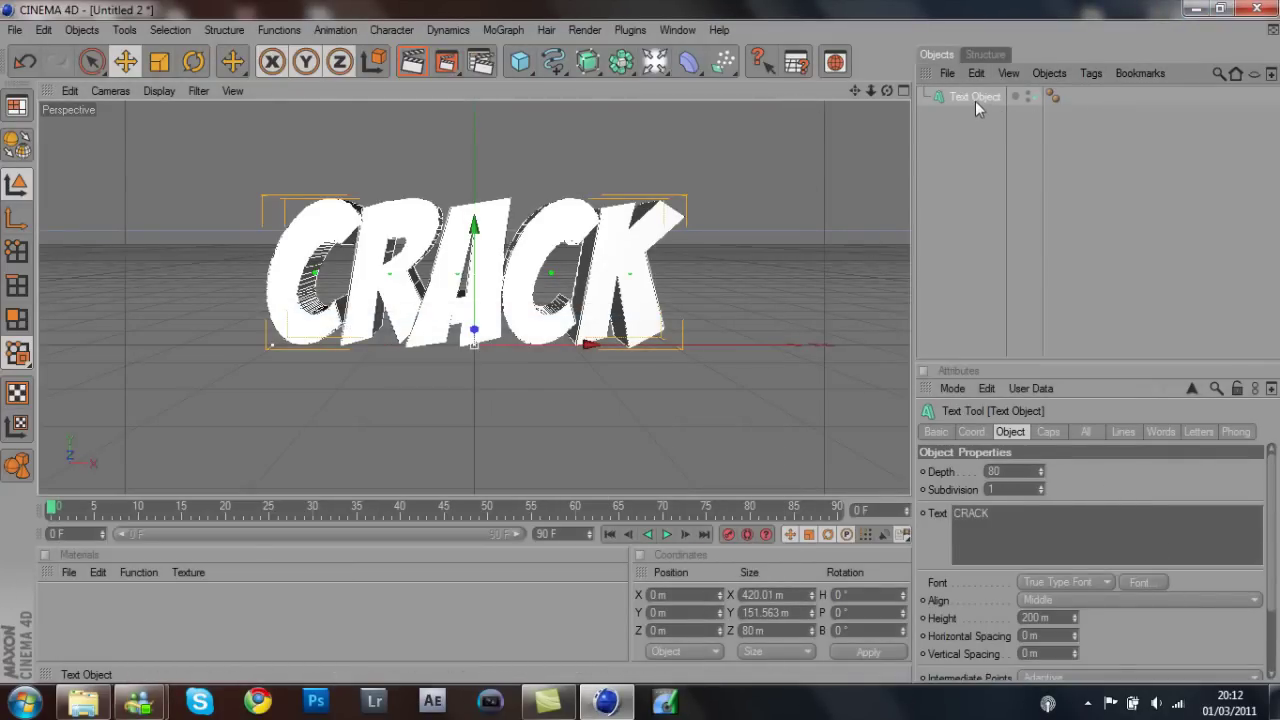
pyautogui.click(677, 30)
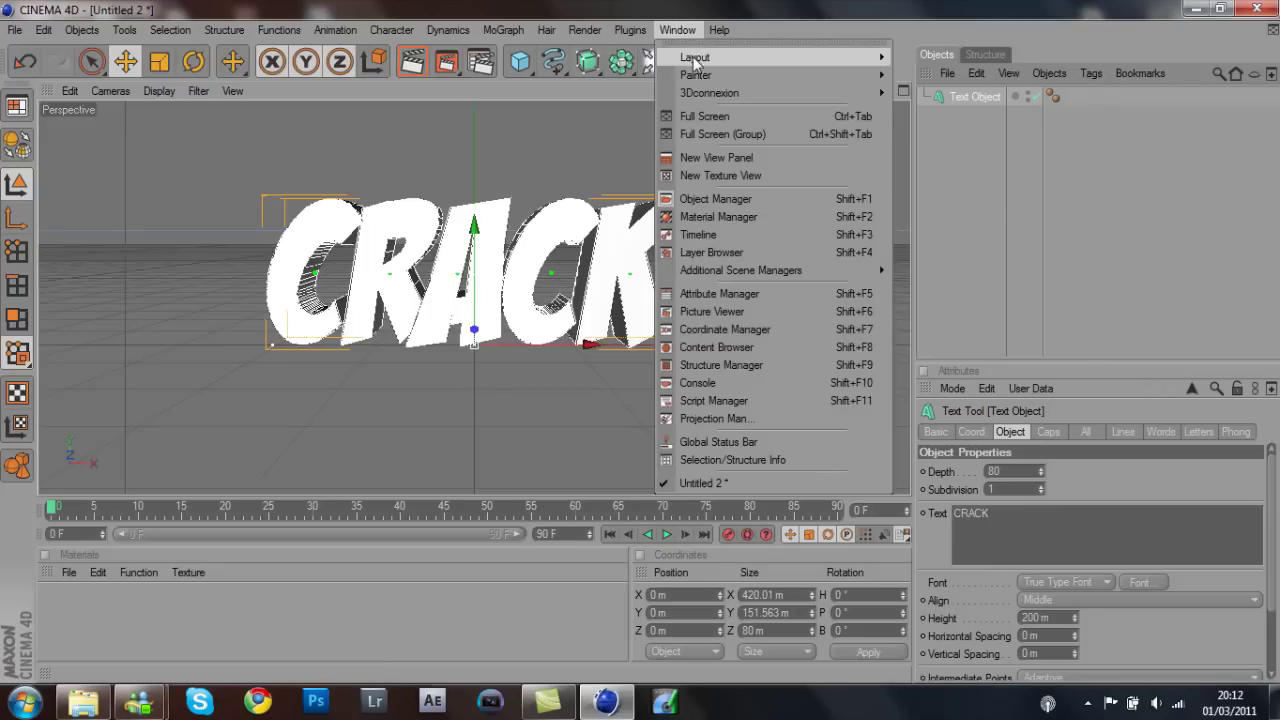
pyautogui.moveTo(793, 80)
pyautogui.click(679, 26)
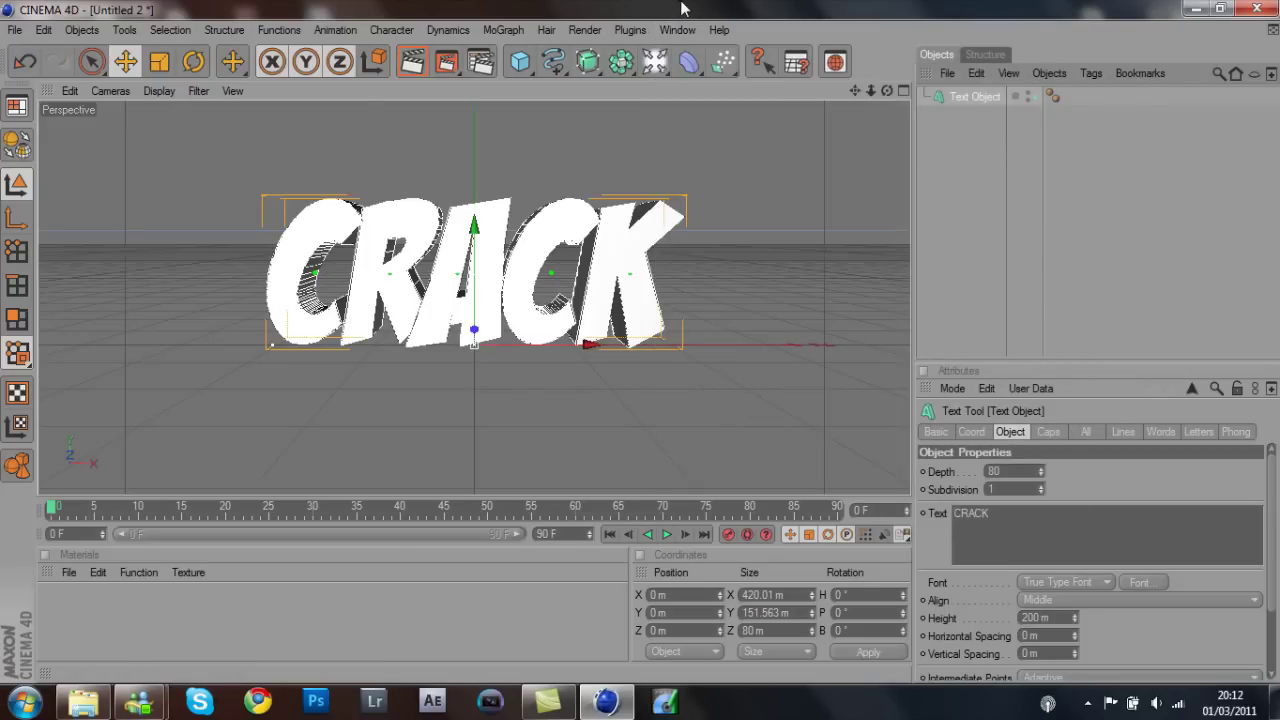
pyautogui.click(640, 31)
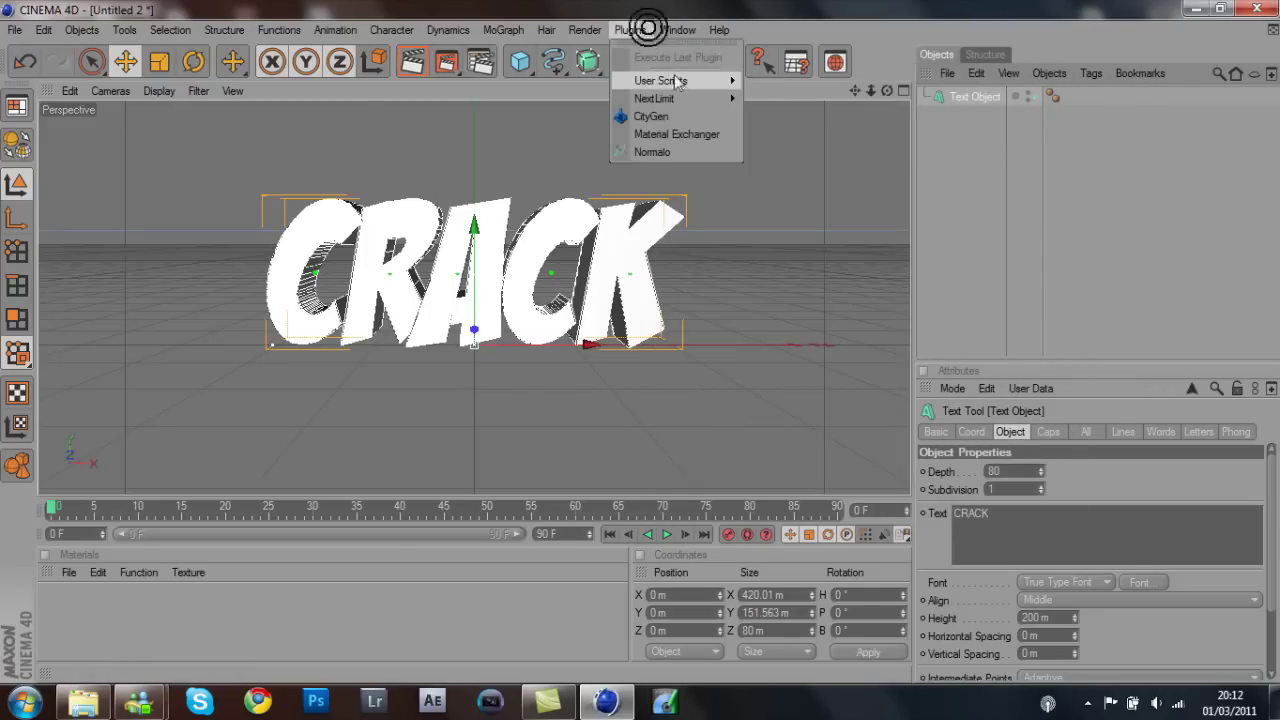
pyautogui.moveTo(668, 82)
pyautogui.click(767, 99)
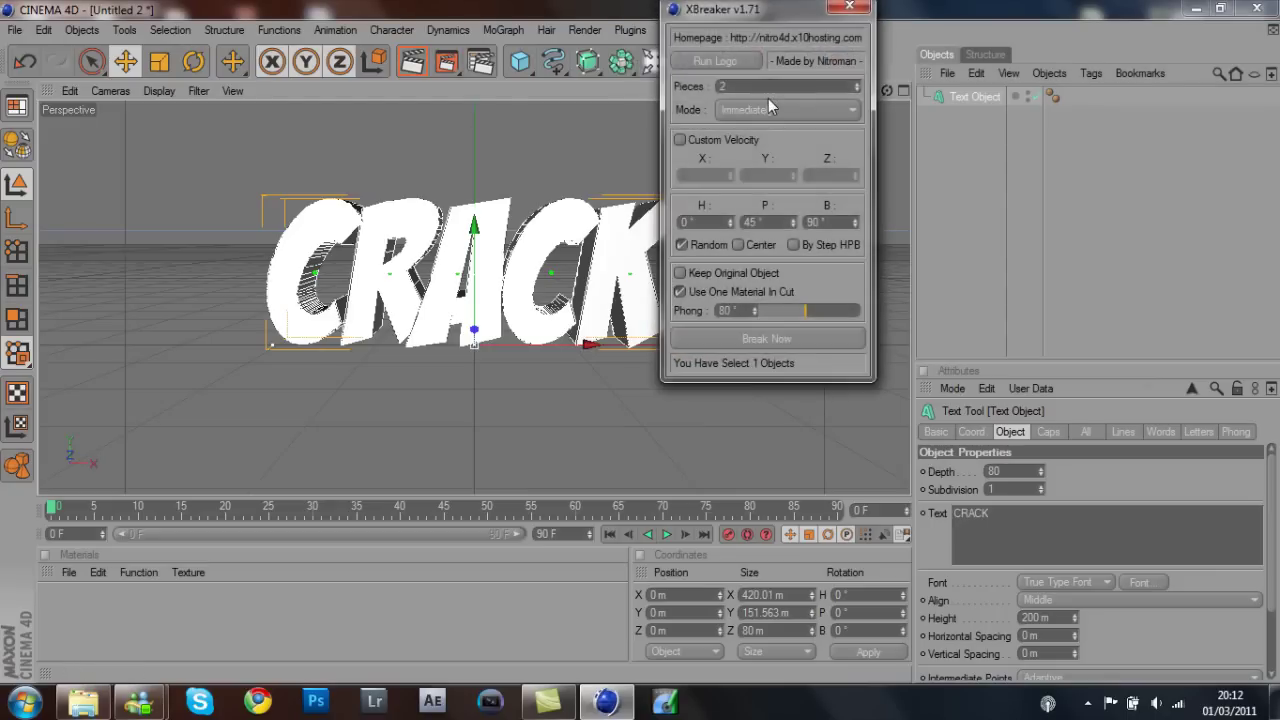
# Break the text into 21 pieces with On Collision mode.
pyautogui.click(746, 87)
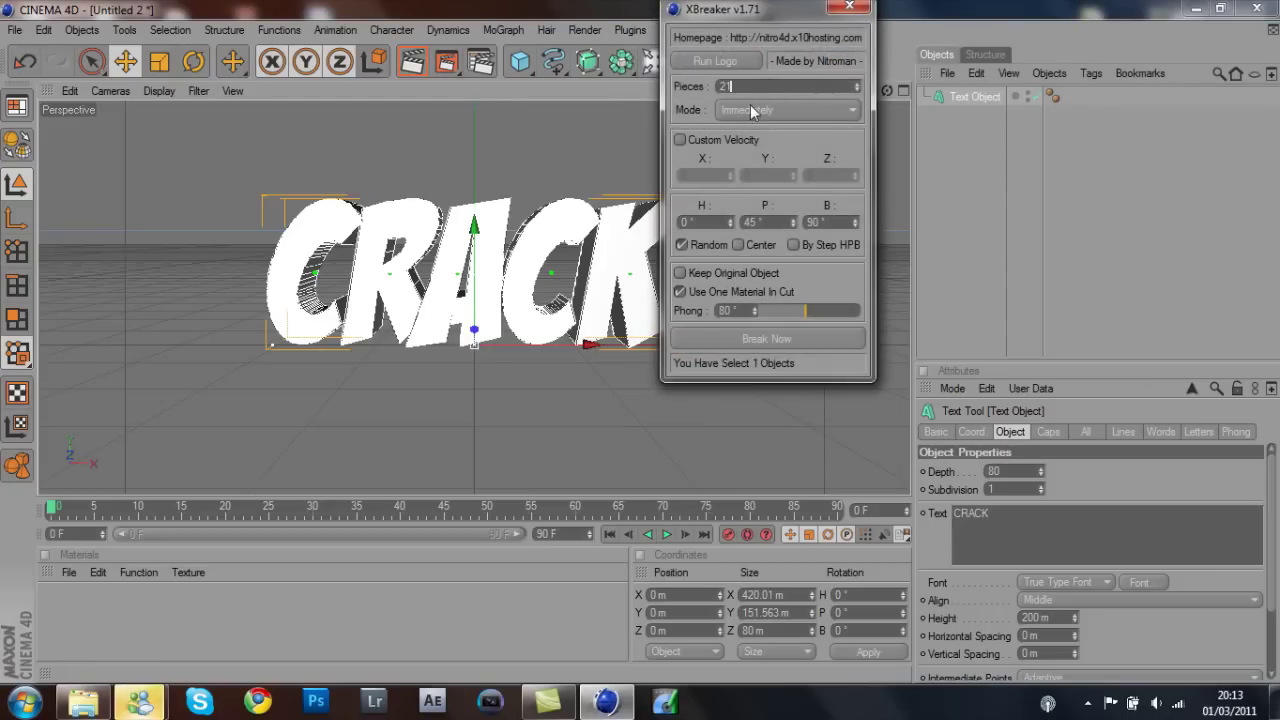
pyautogui.click(751, 111)
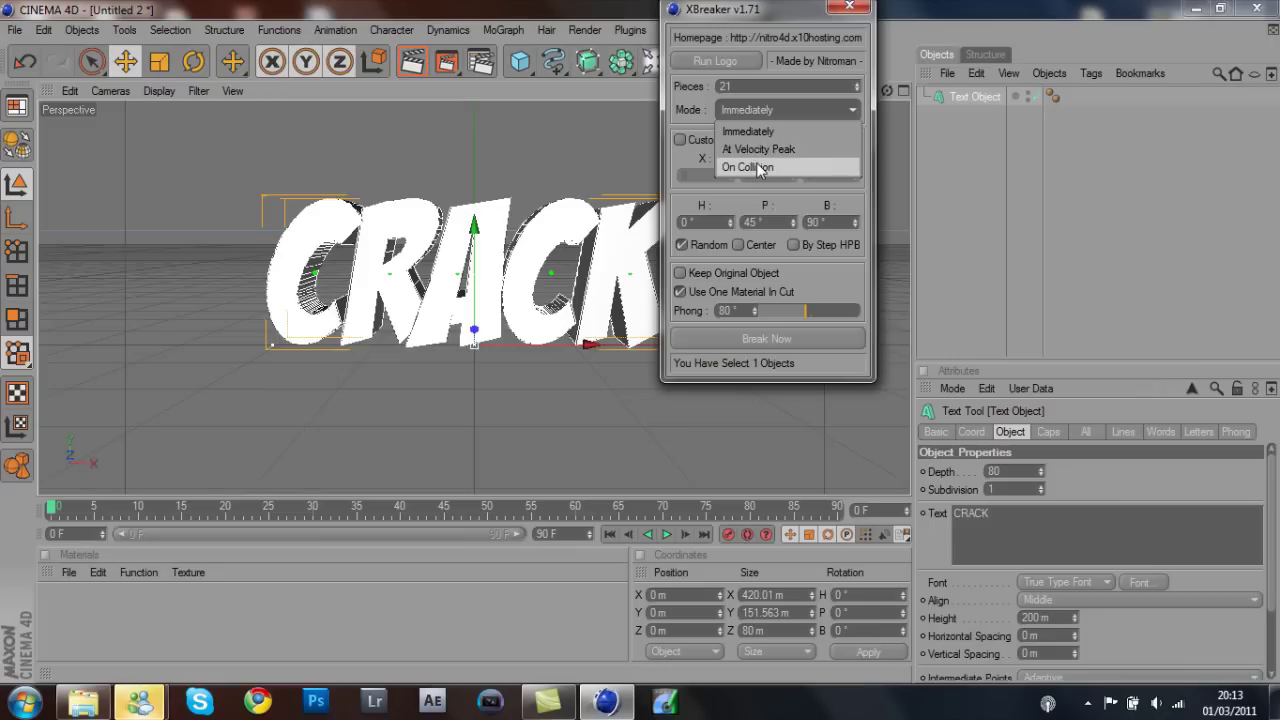
pyautogui.click(758, 168)
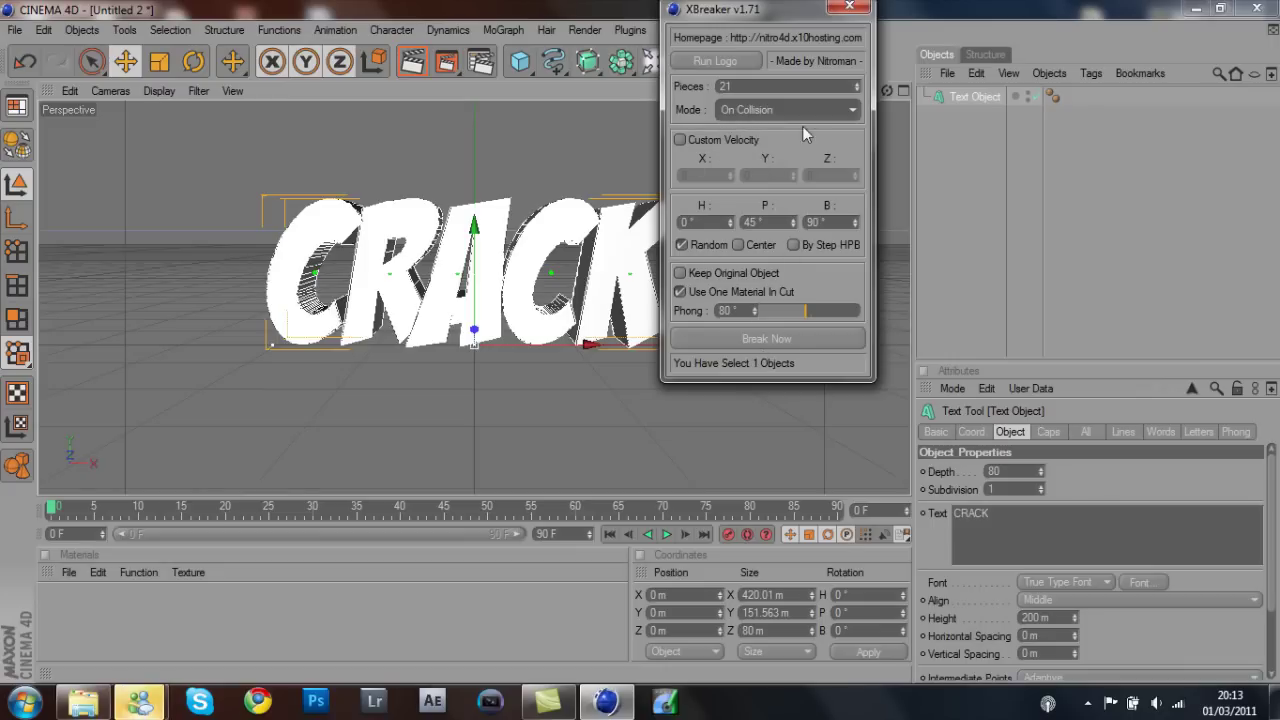
pyautogui.click(766, 344)
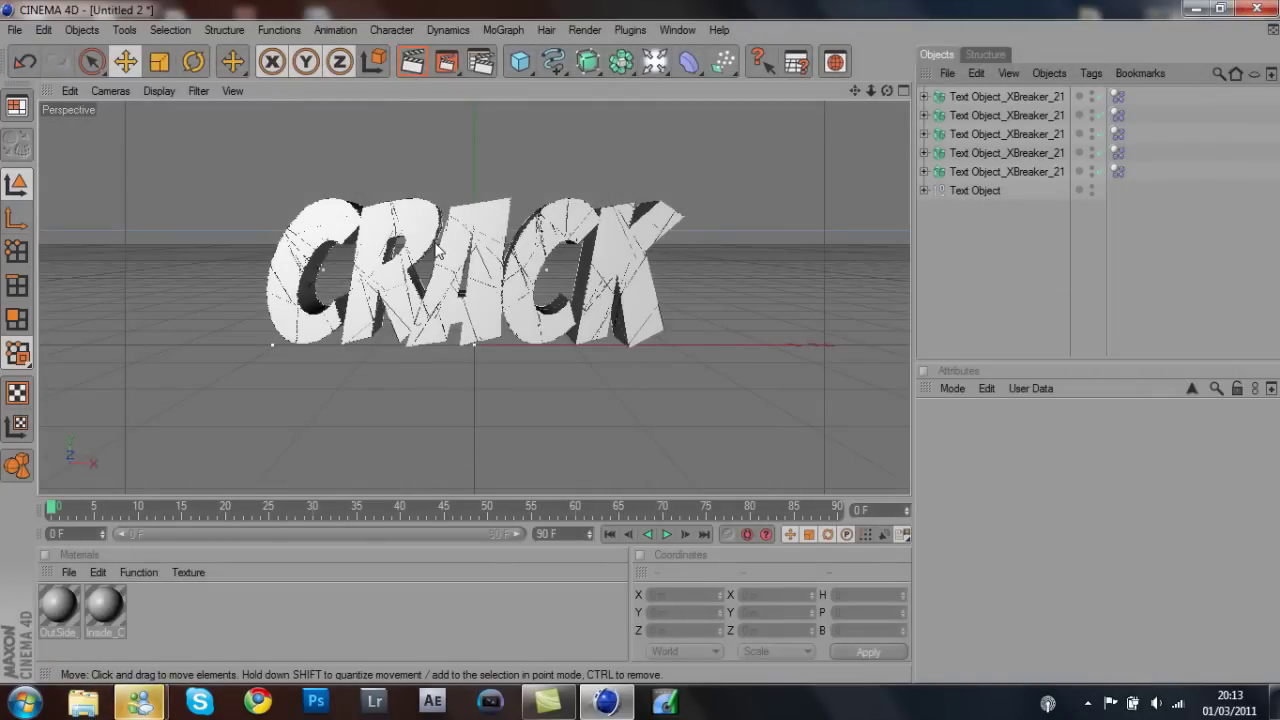
# Test-render the view, inspect each Text Object_XBreaker_21 letter object, and deselect all.
pyautogui.click(474, 62)
pyautogui.click(1056, 278)
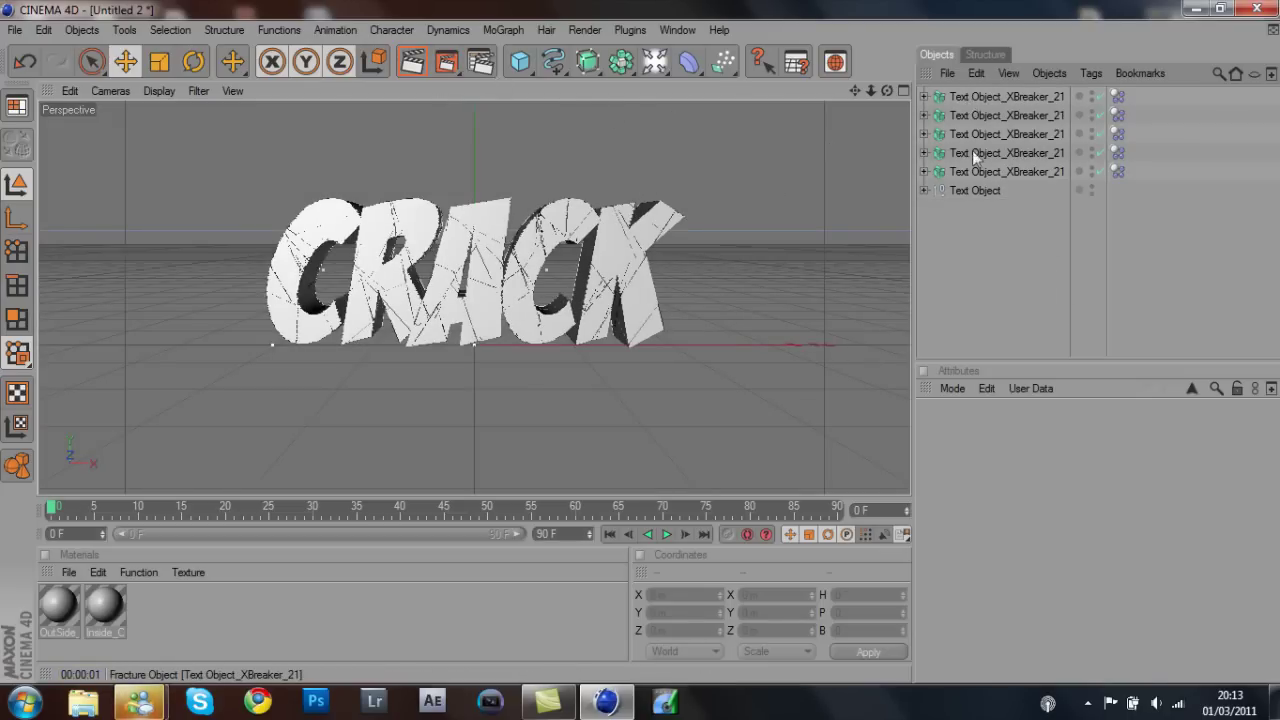
pyautogui.click(1027, 168)
pyautogui.click(1022, 155)
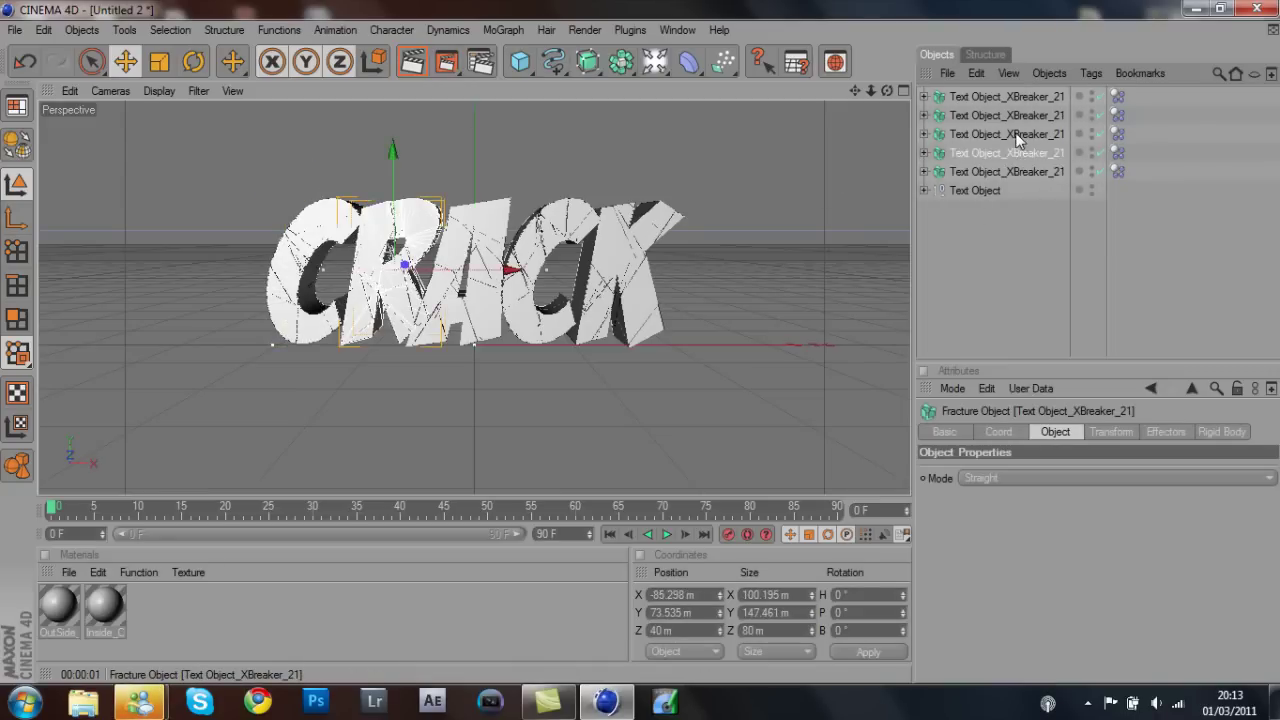
pyautogui.click(1015, 133)
pyautogui.click(1010, 115)
pyautogui.click(1007, 96)
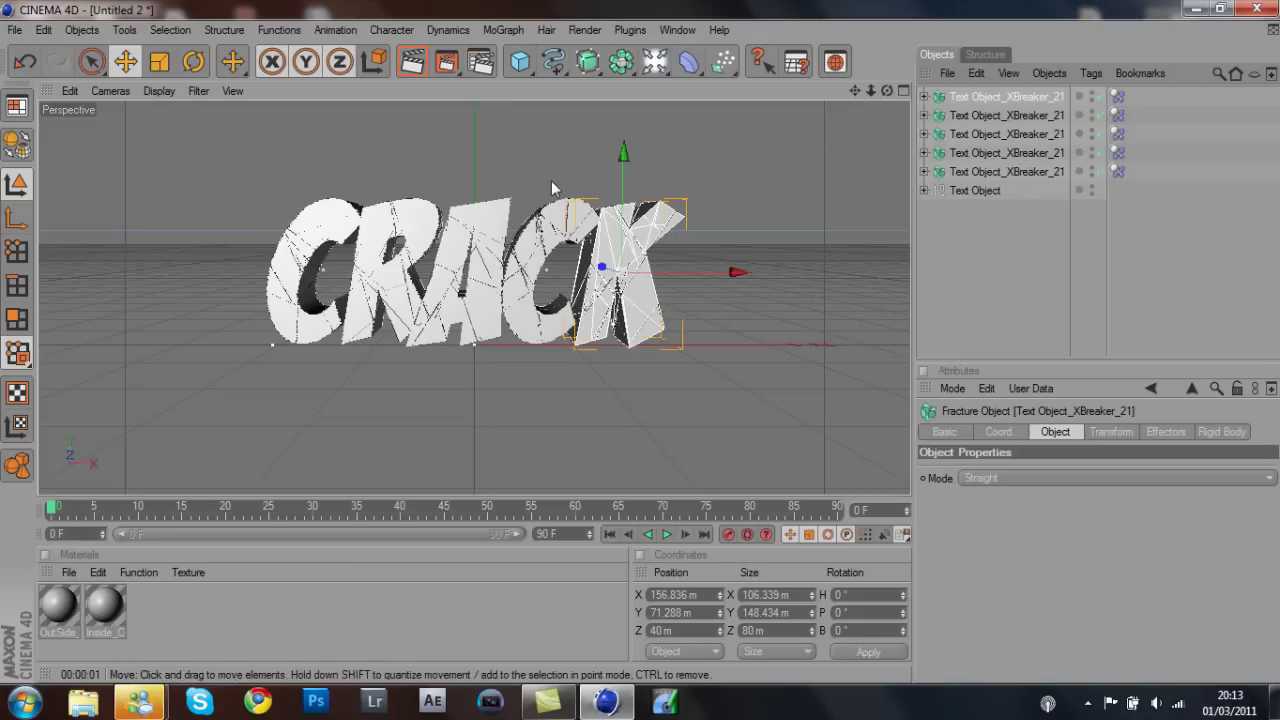
pyautogui.click(1095, 279)
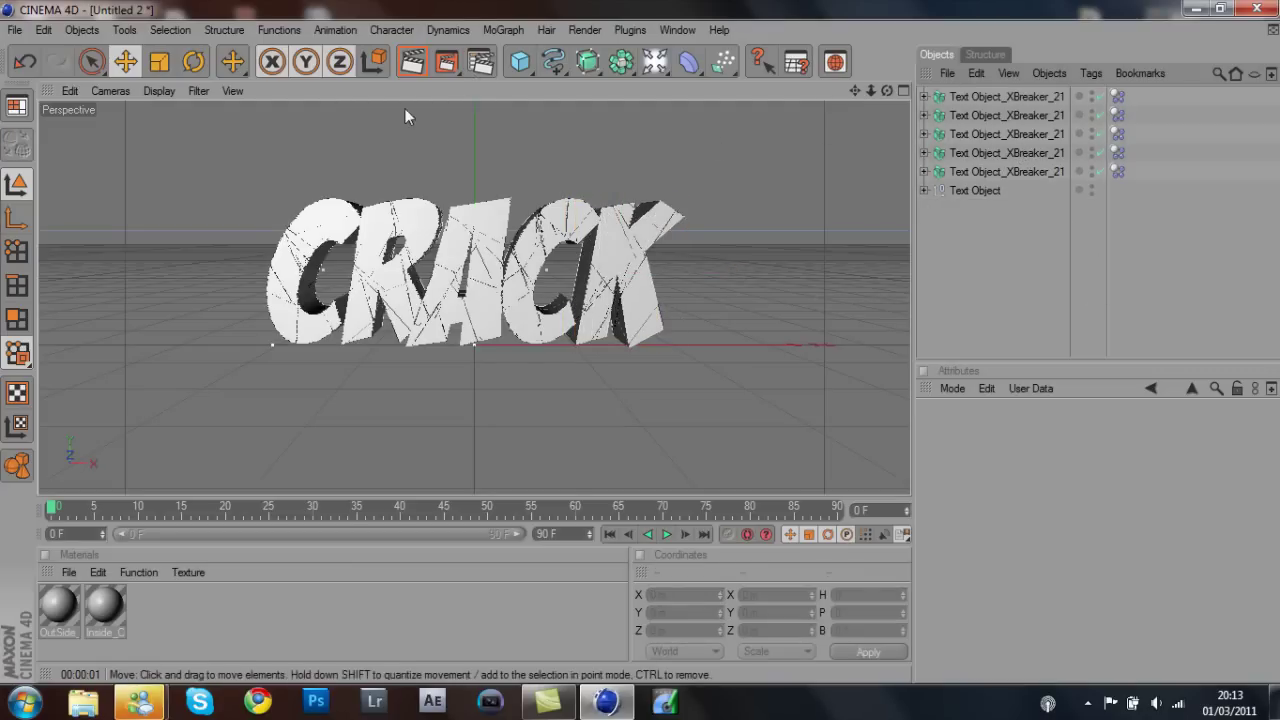
pyautogui.click(502, 31)
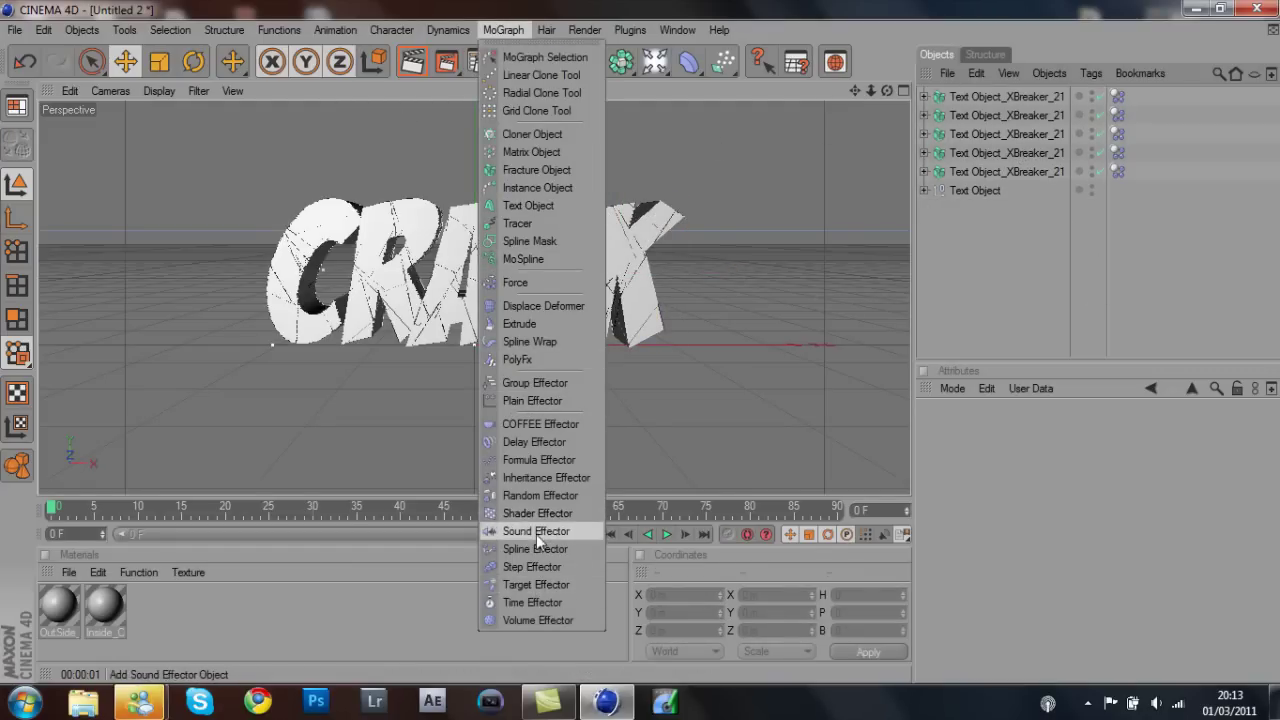
# Add a Random Effector and nest the five fracture objects under it.
pyautogui.click(549, 495)
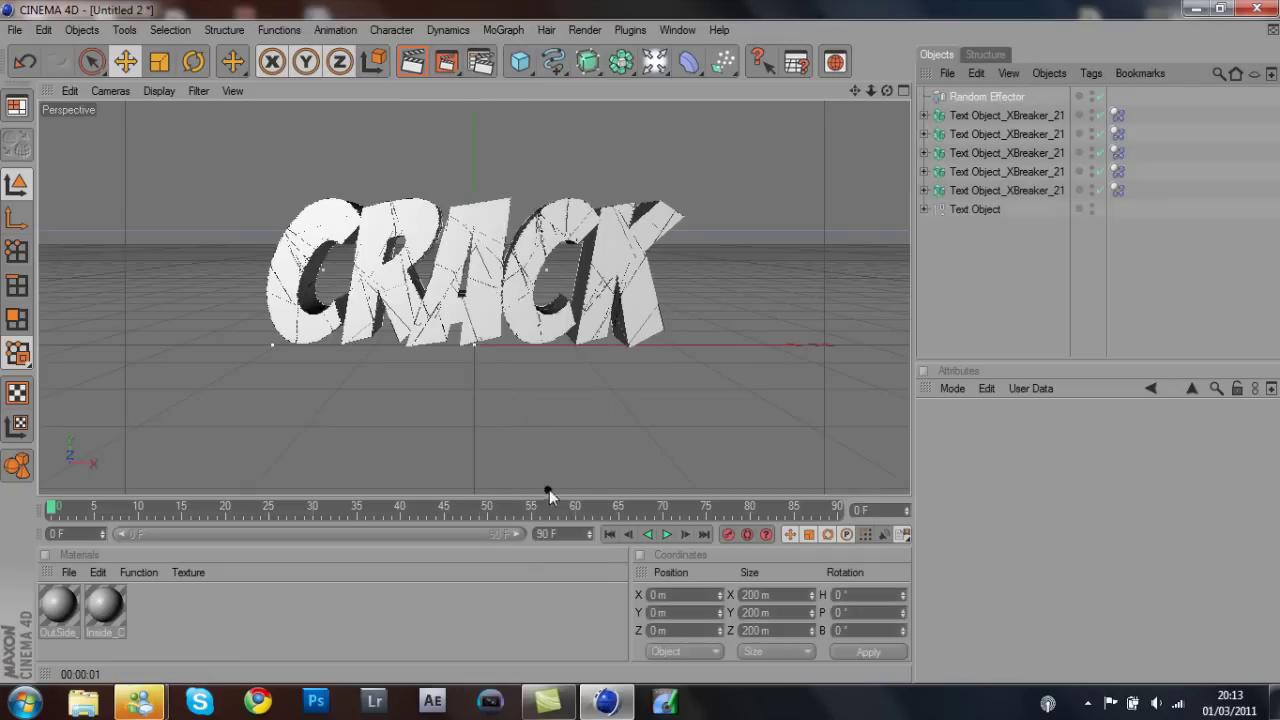
pyautogui.click(1016, 118)
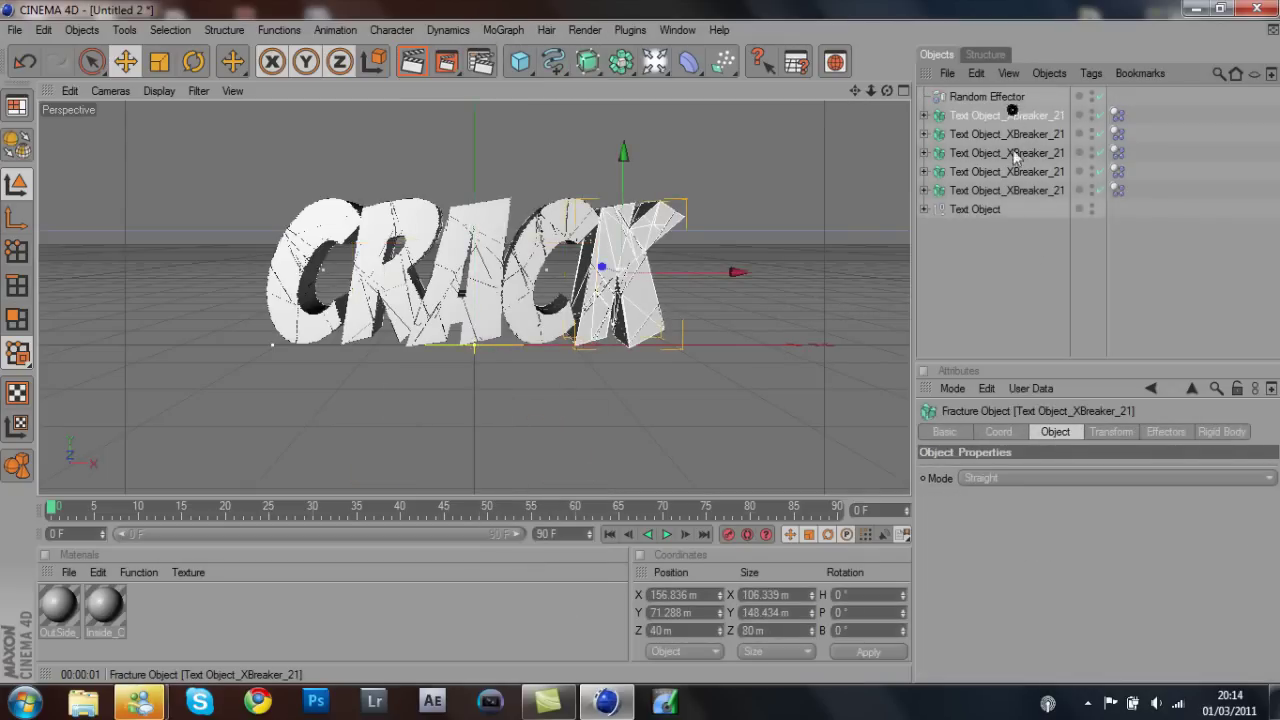
pyautogui.keyDown('shift'); pyautogui.click(1010, 190); pyautogui.keyUp('shift')
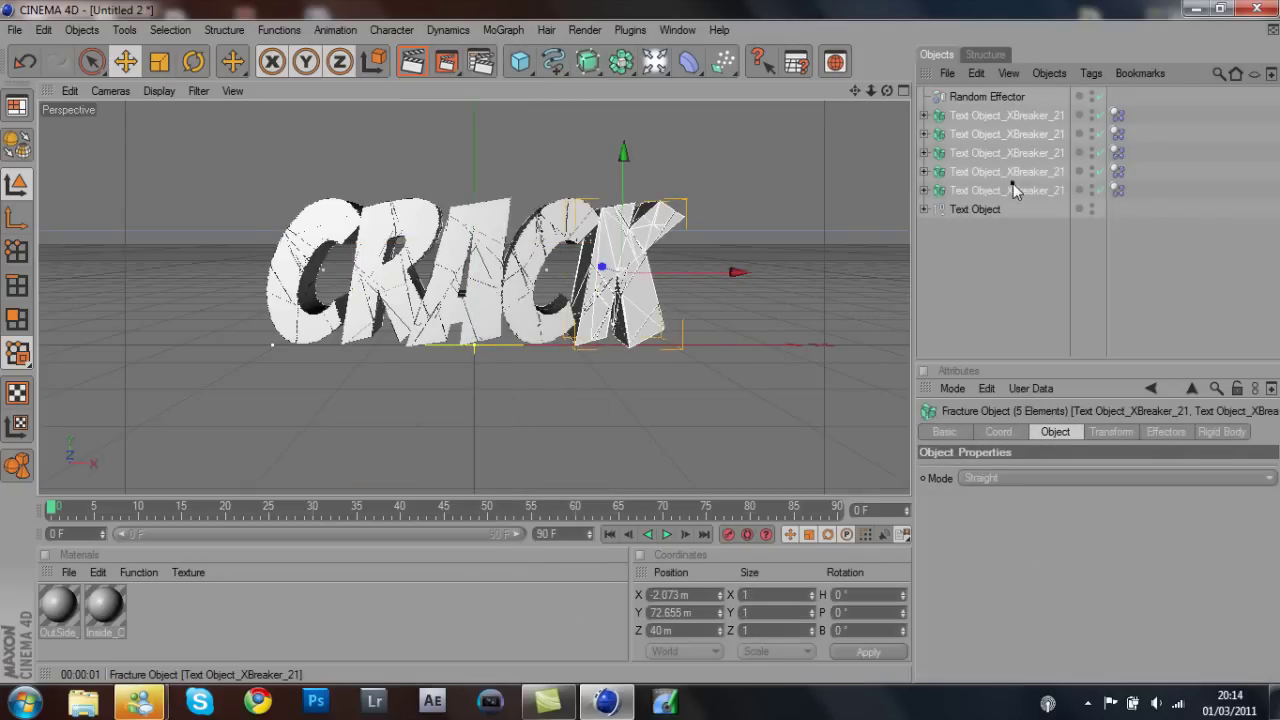
pyautogui.click(1010, 116)
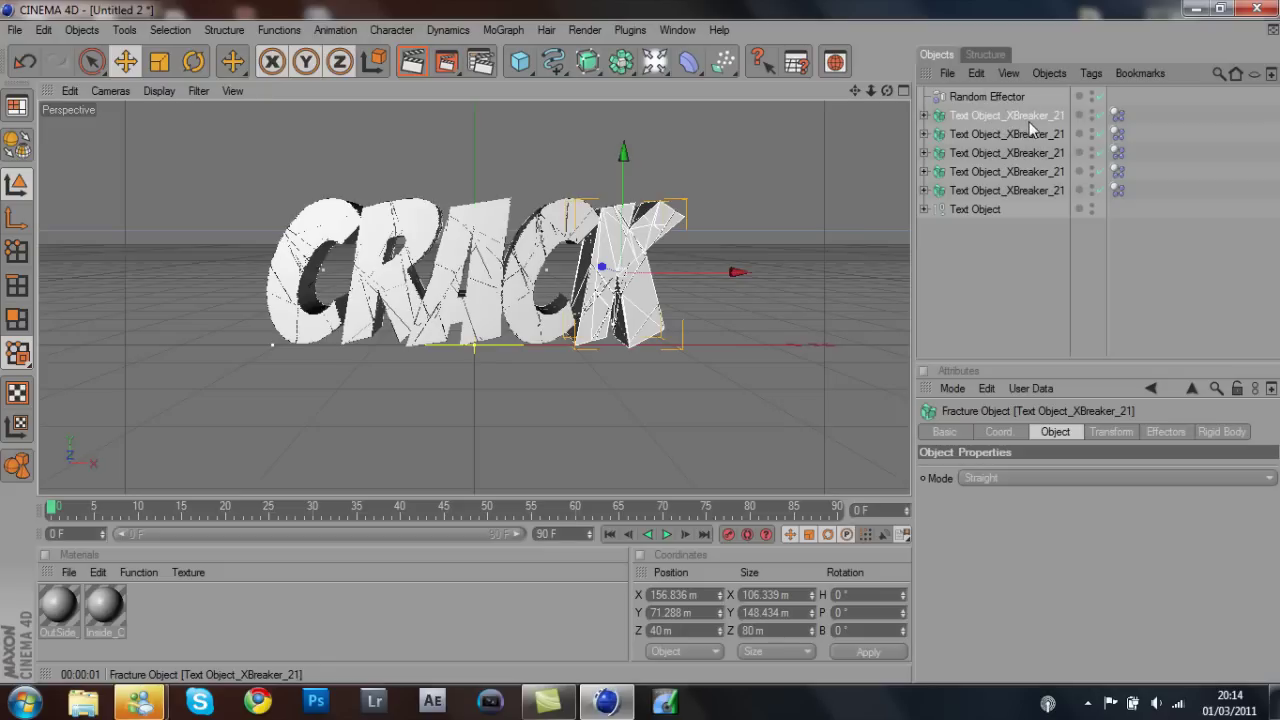
pyautogui.keyDown('shift'); pyautogui.click(1035, 191); pyautogui.keyUp('shift')
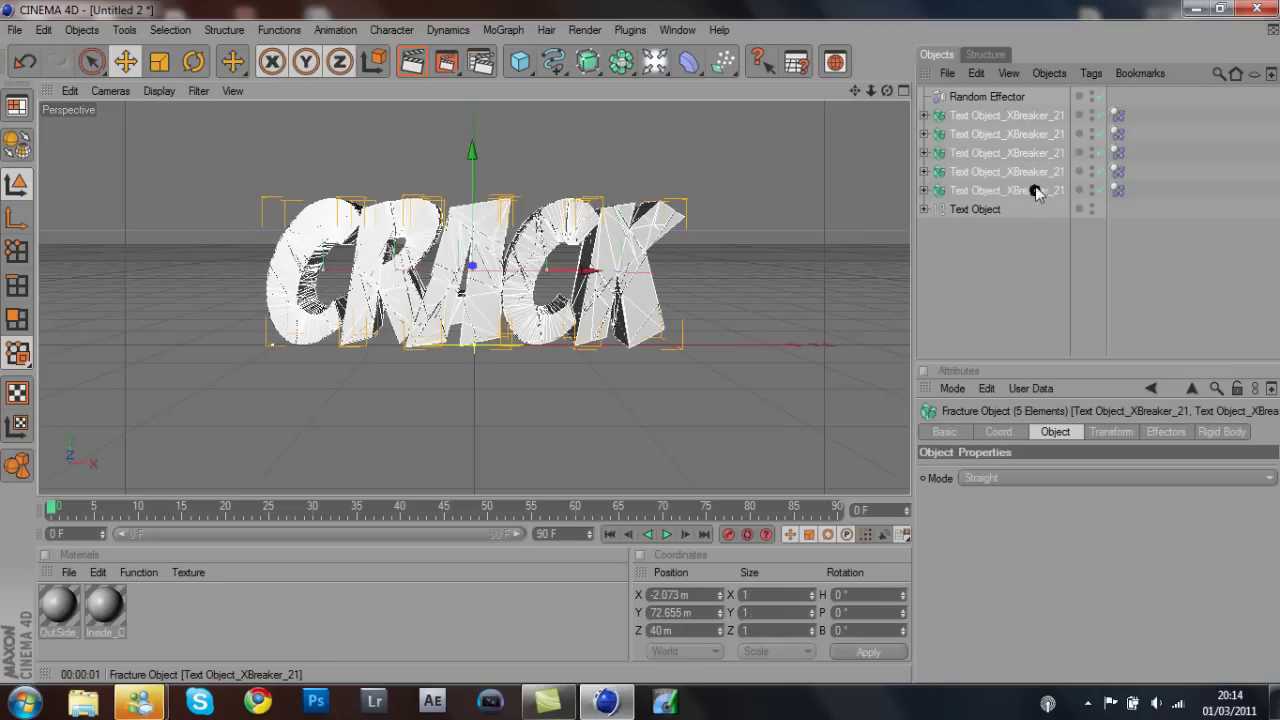
pyautogui.moveTo(998, 152); pyautogui.dragTo(990, 93)
pyautogui.moveTo(990, 93); pyautogui.dragTo(990, 93)
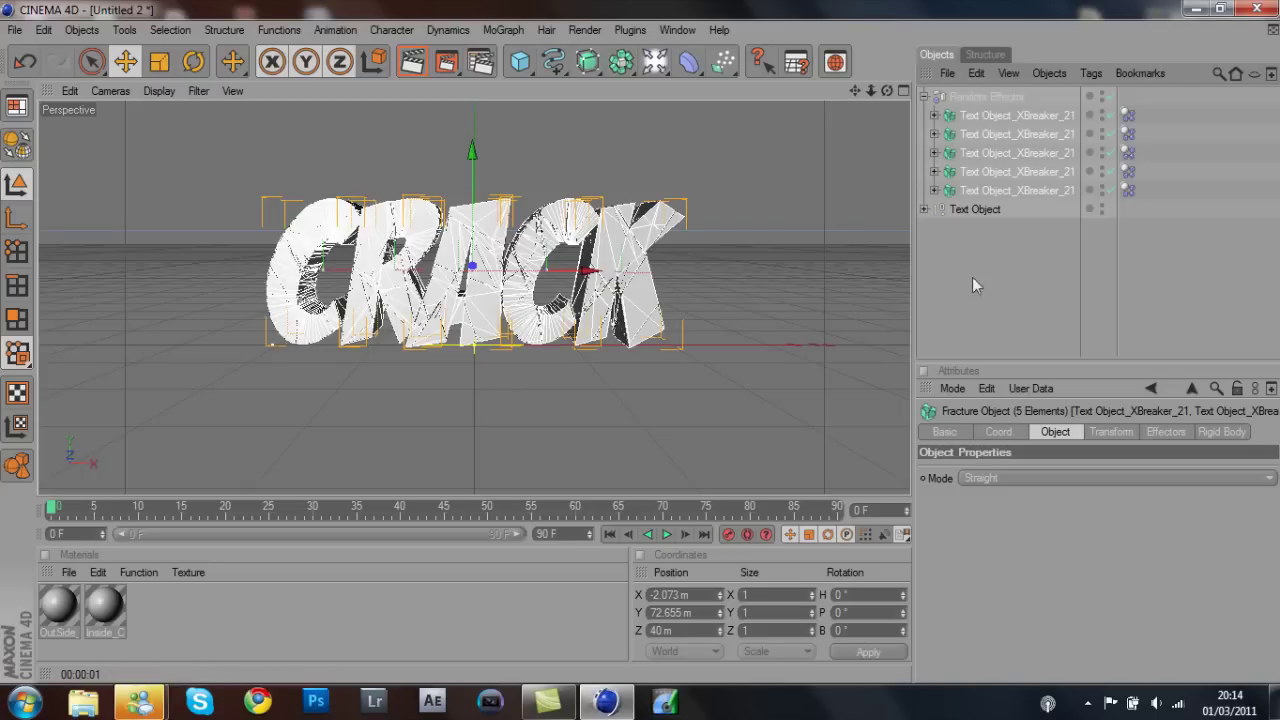
# Lower the Random Effector's Strength to 88% in Random mode.
pyautogui.click(993, 94)
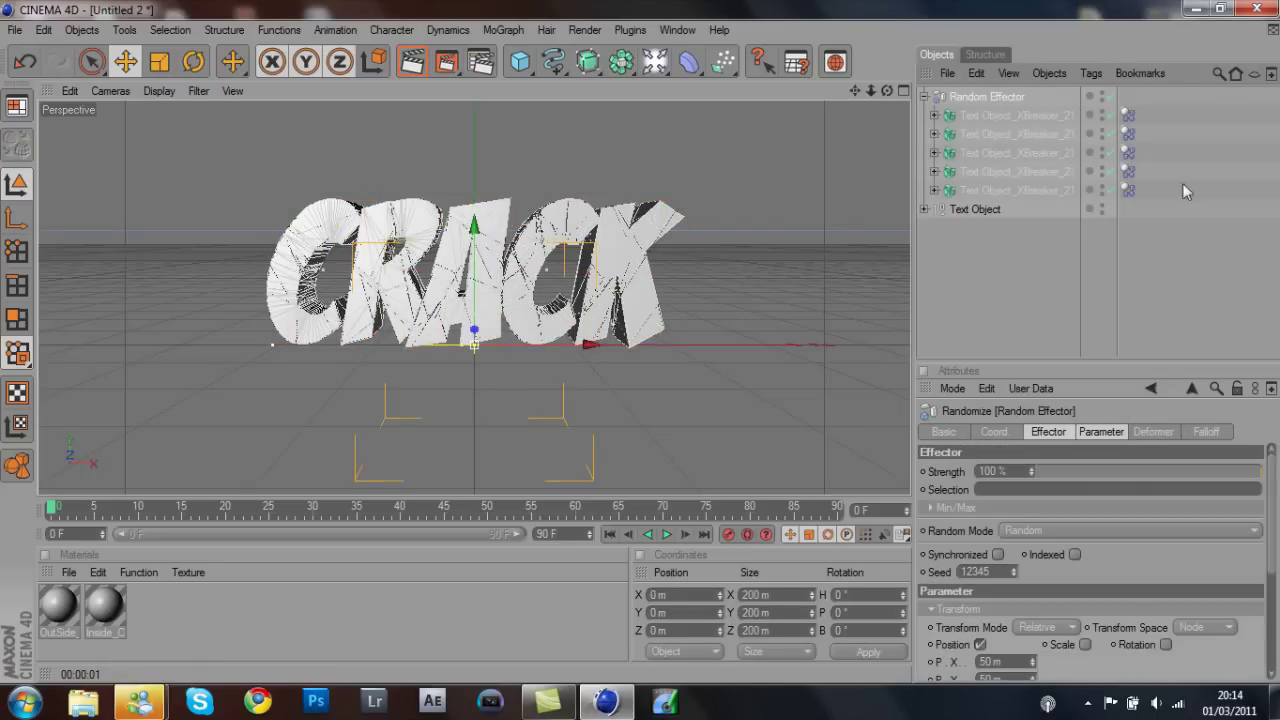
pyautogui.click(1096, 470)
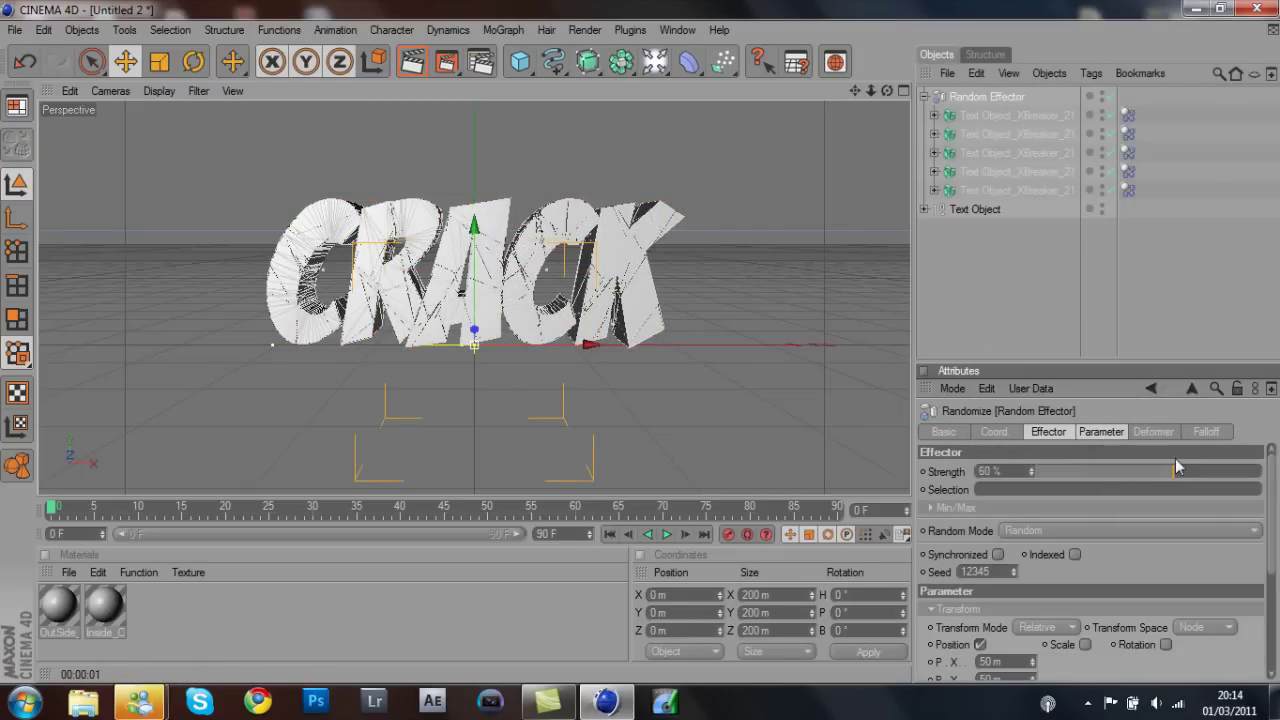
pyautogui.click(1153, 432)
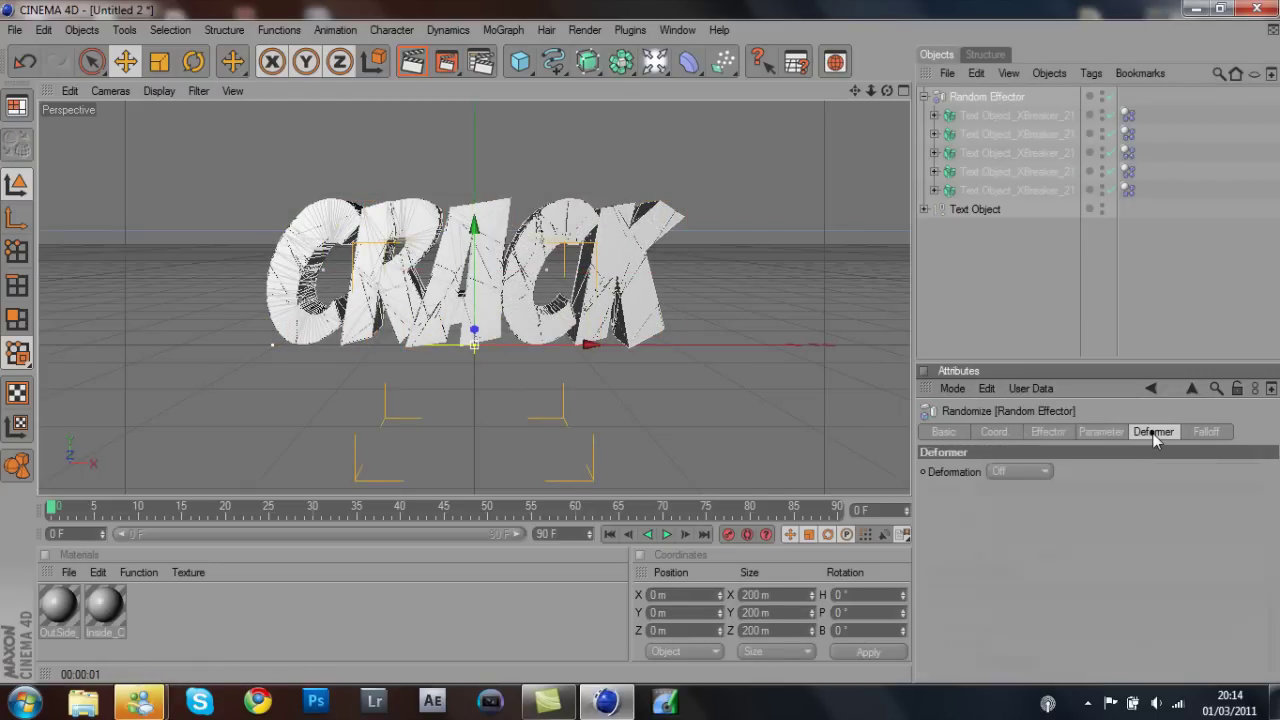
pyautogui.click(1003, 428)
pyautogui.click(947, 434)
pyautogui.click(985, 438)
pyautogui.click(1028, 439)
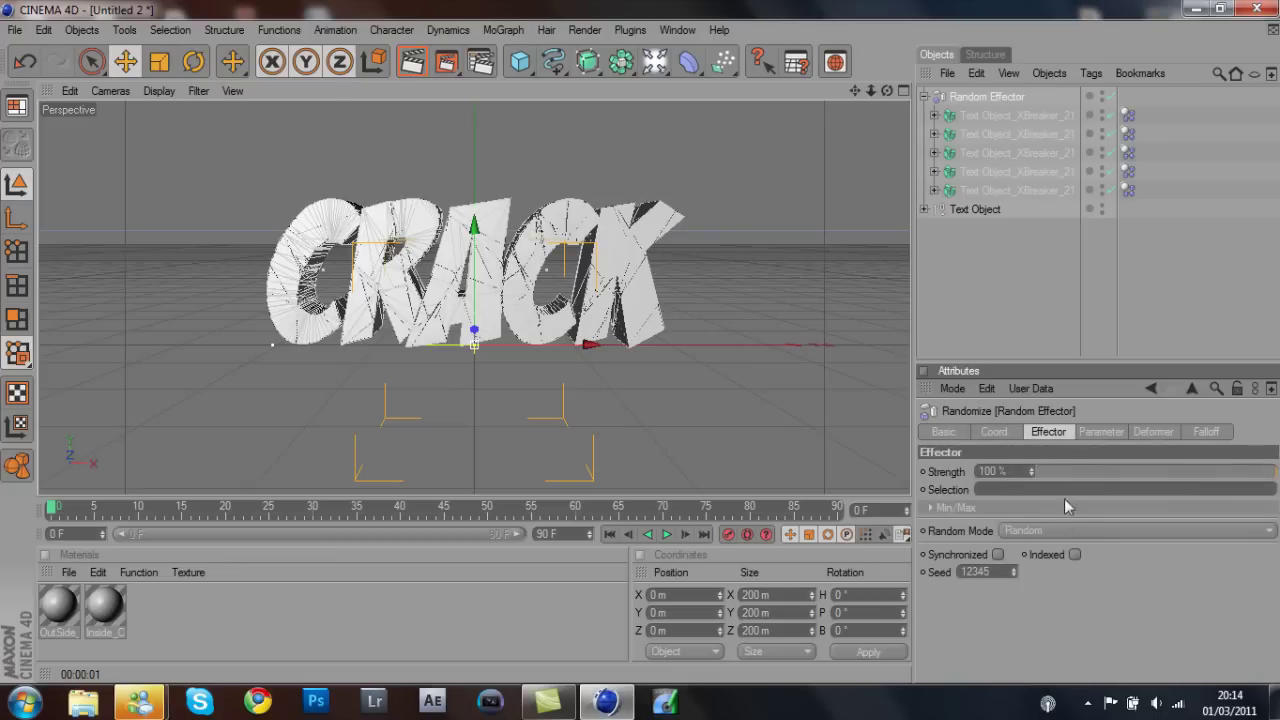
pyautogui.click(1064, 531)
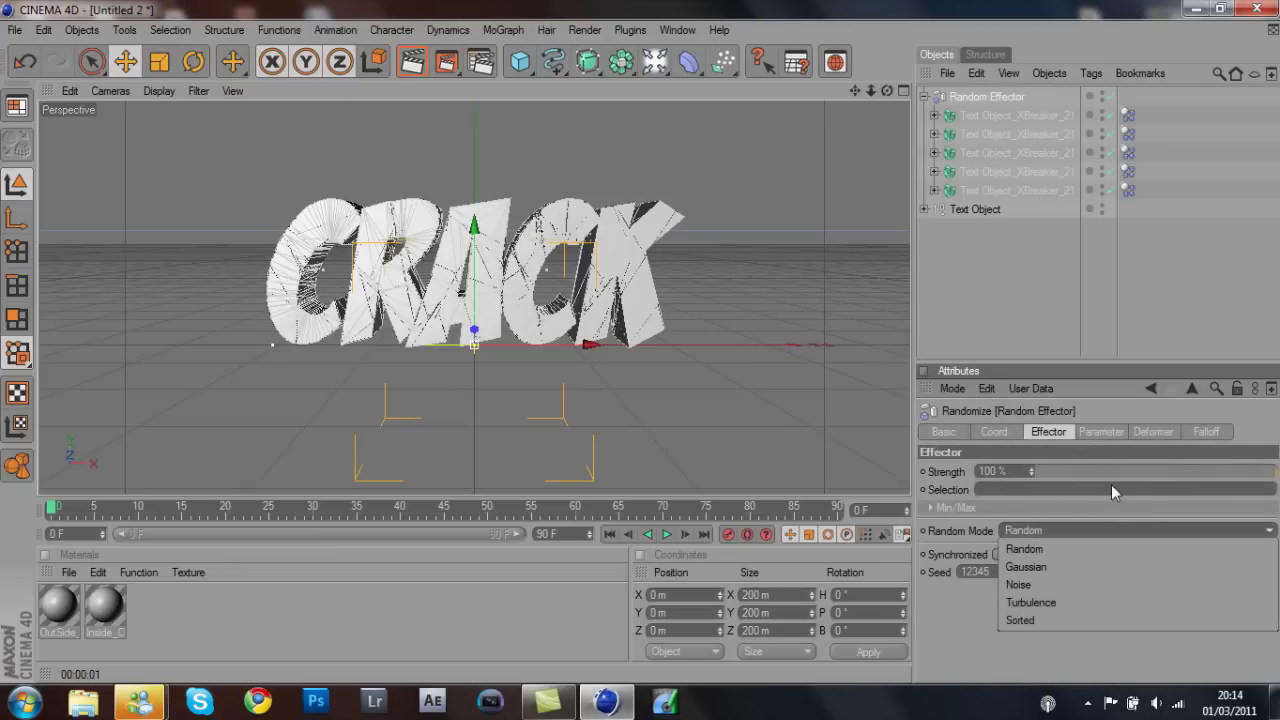
pyautogui.moveTo(1107, 477); pyautogui.dragTo(1235, 455)
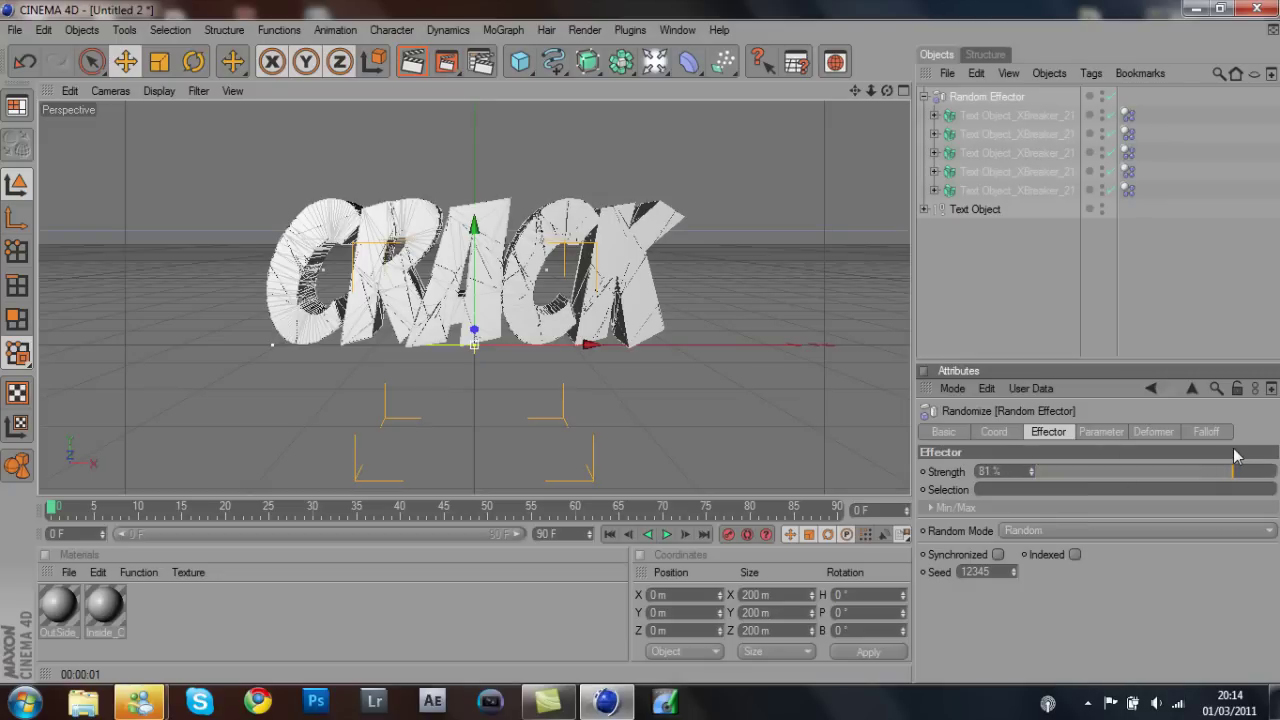
pyautogui.click(1036, 130)
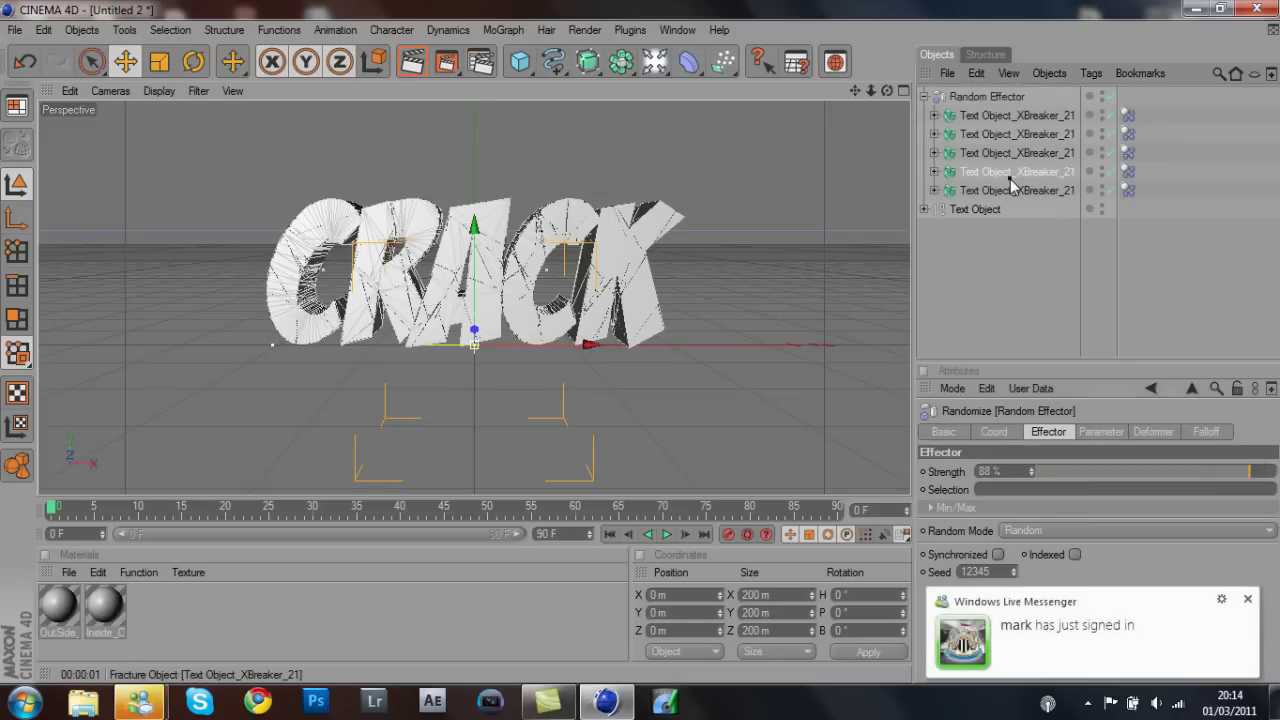
pyautogui.click(1032, 117)
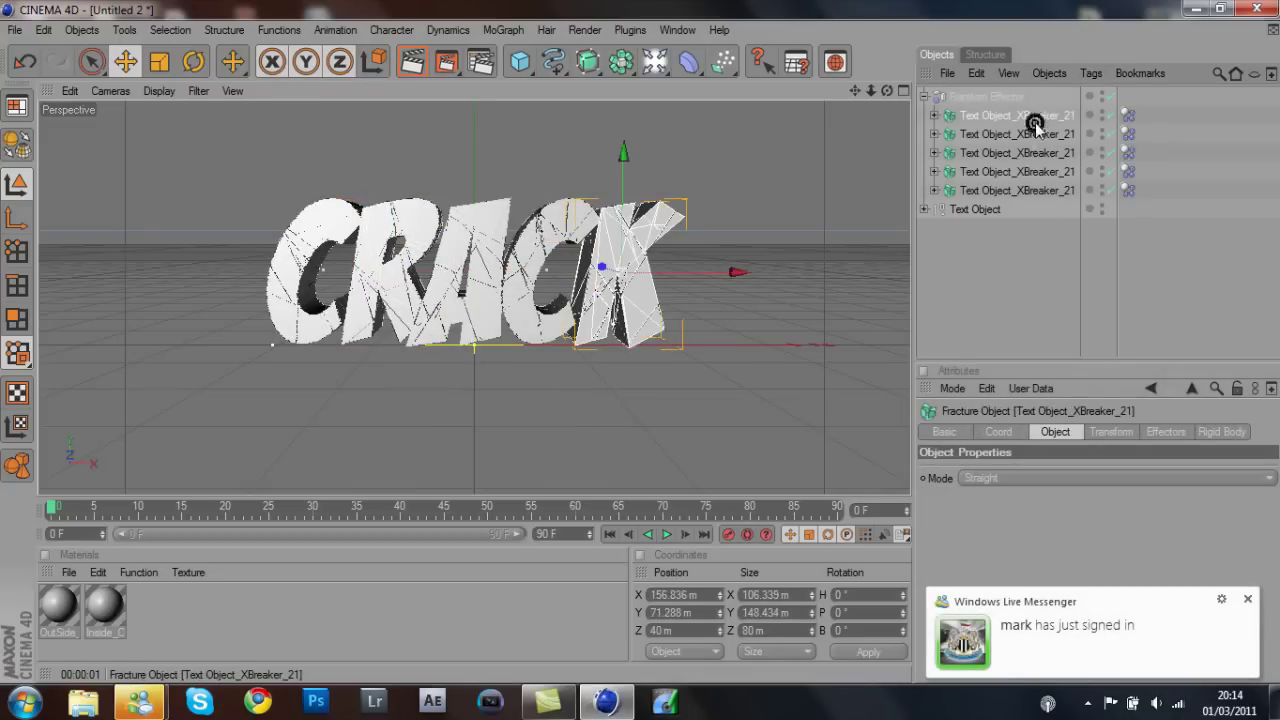
pyautogui.keyDown('shift'); pyautogui.click(1031, 185); pyautogui.keyUp('shift')
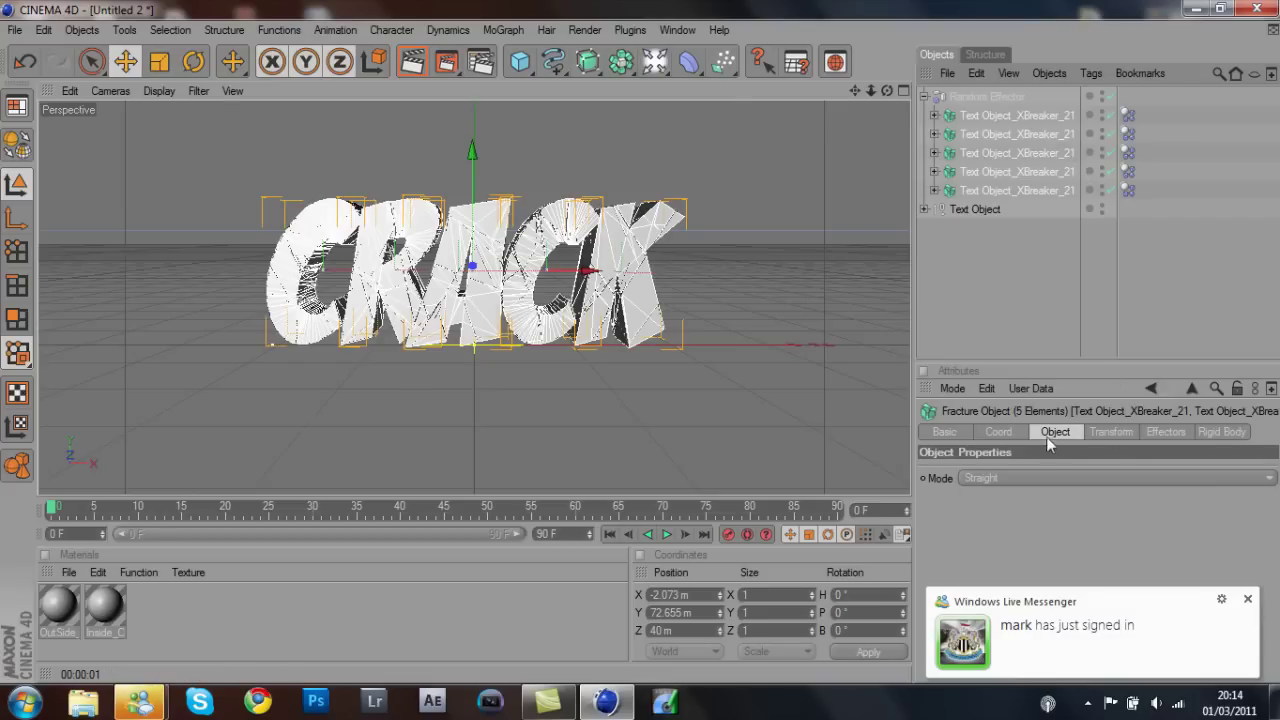
pyautogui.click(1170, 431)
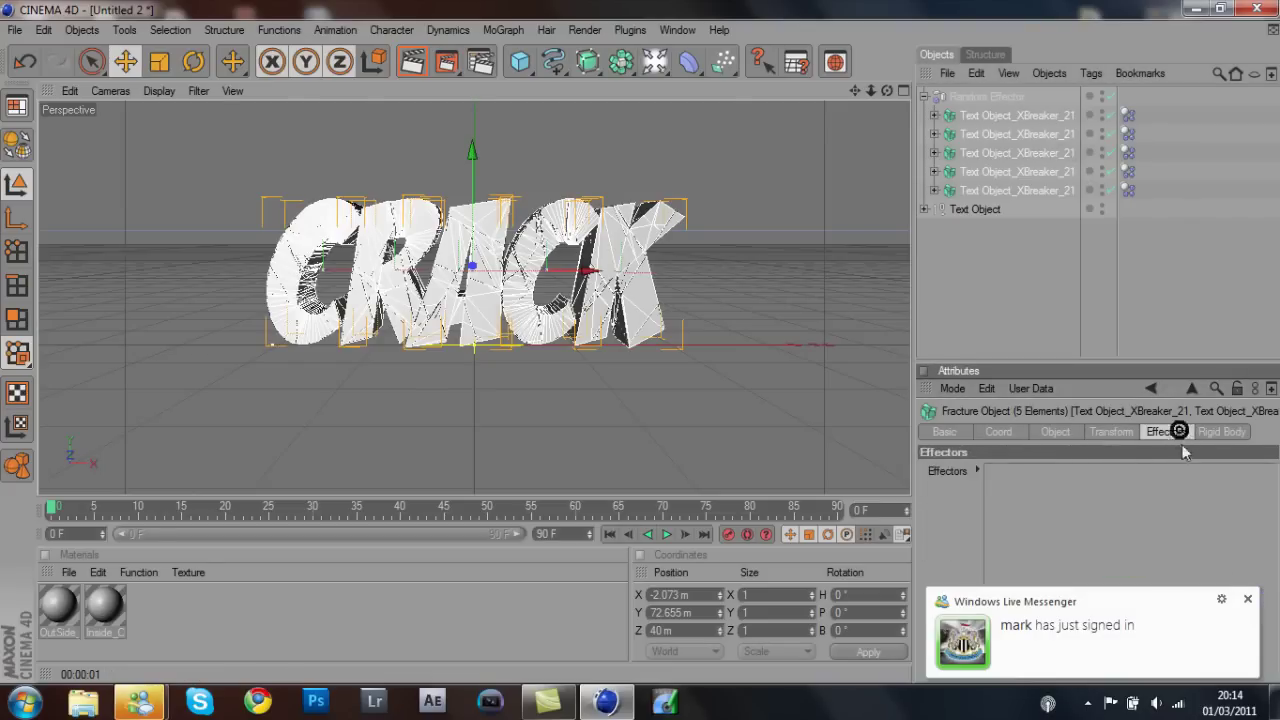
pyautogui.click(1247, 598)
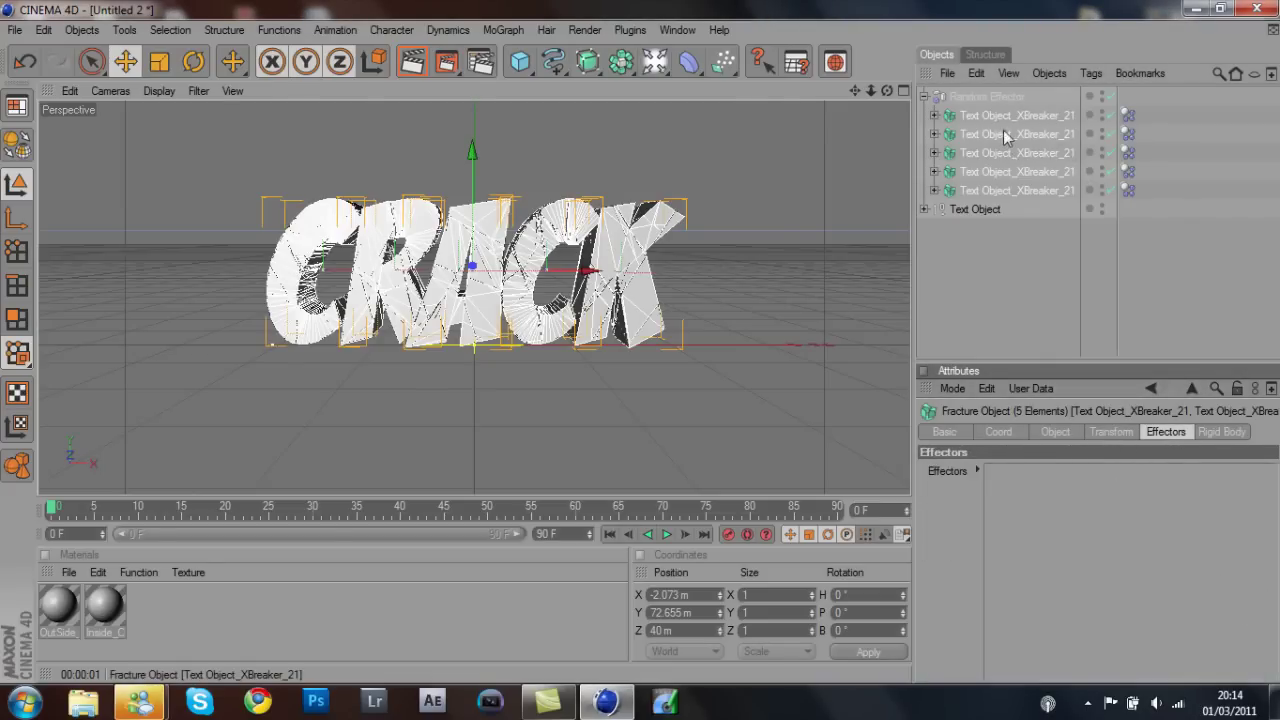
pyautogui.moveTo(990, 97); pyautogui.dragTo(1117, 570)
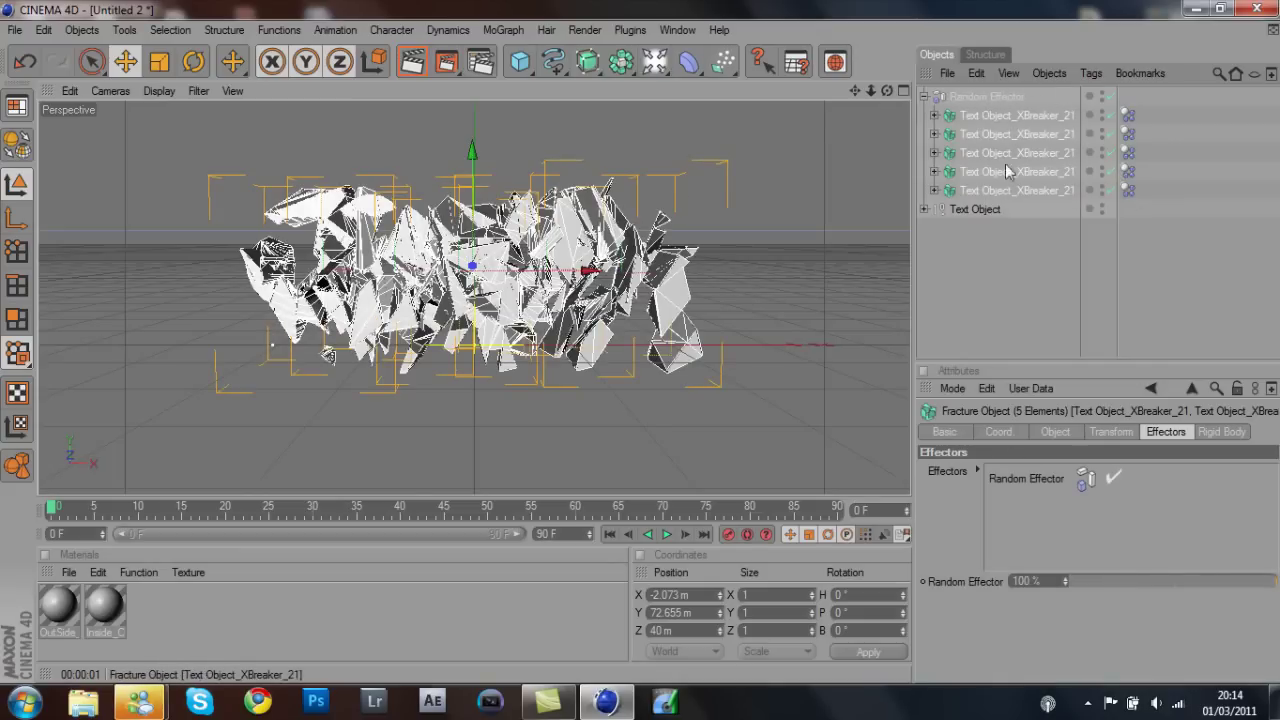
pyautogui.hotkey('ctrl', 'z')
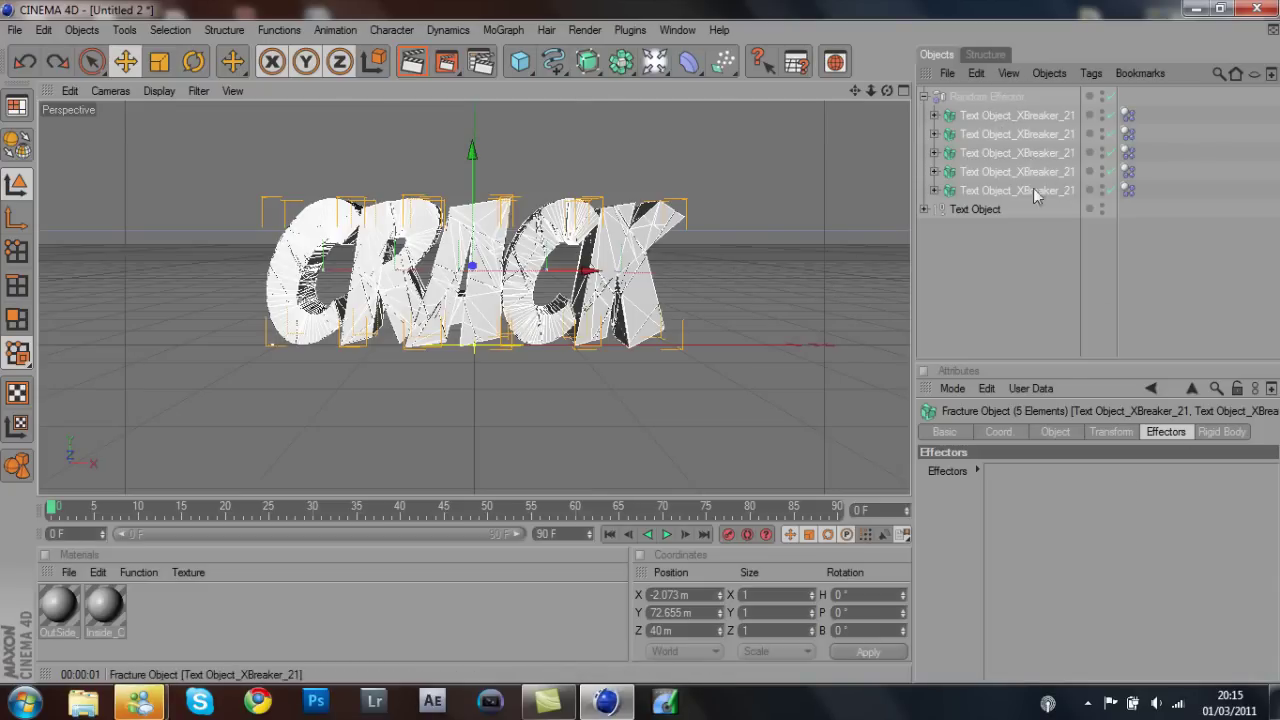
# Add the Random Effector to the fracture objects' Effectors list and render a test preview.
pyautogui.click(1162, 432)
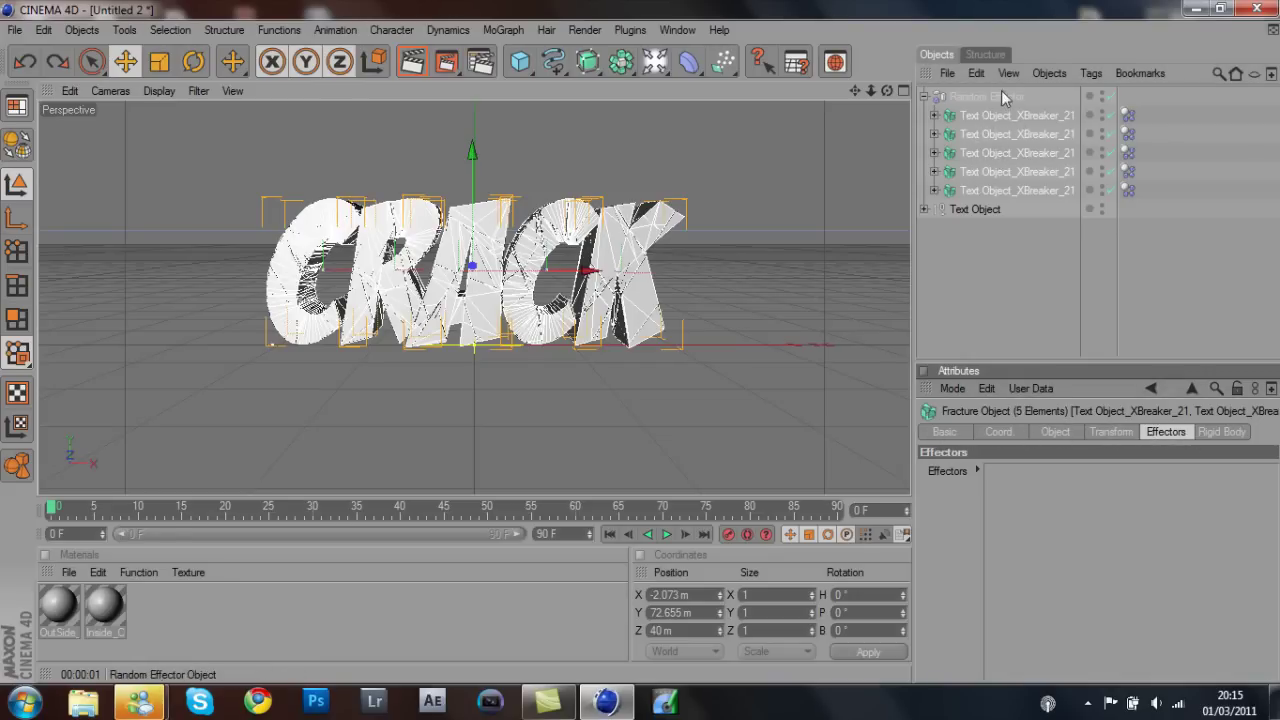
pyautogui.moveTo(973, 96); pyautogui.dragTo(1059, 510)
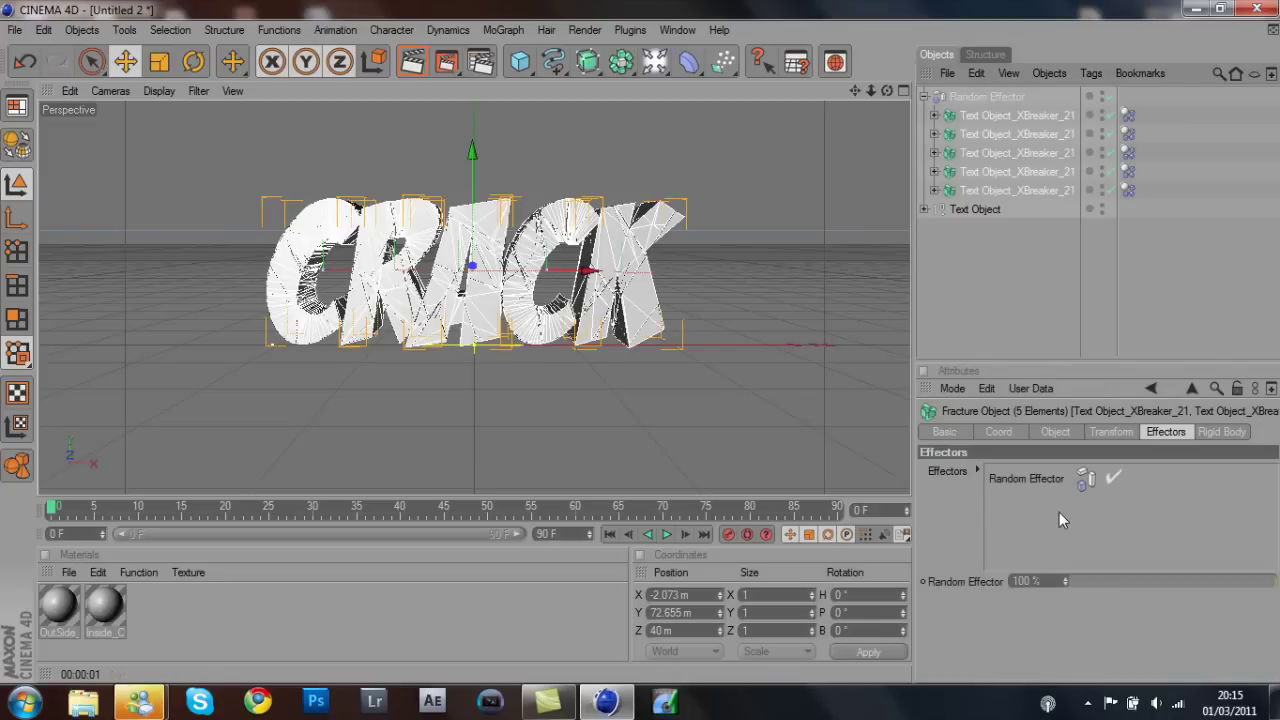
pyautogui.moveTo(1092, 589); pyautogui.dragTo(1270, 588)
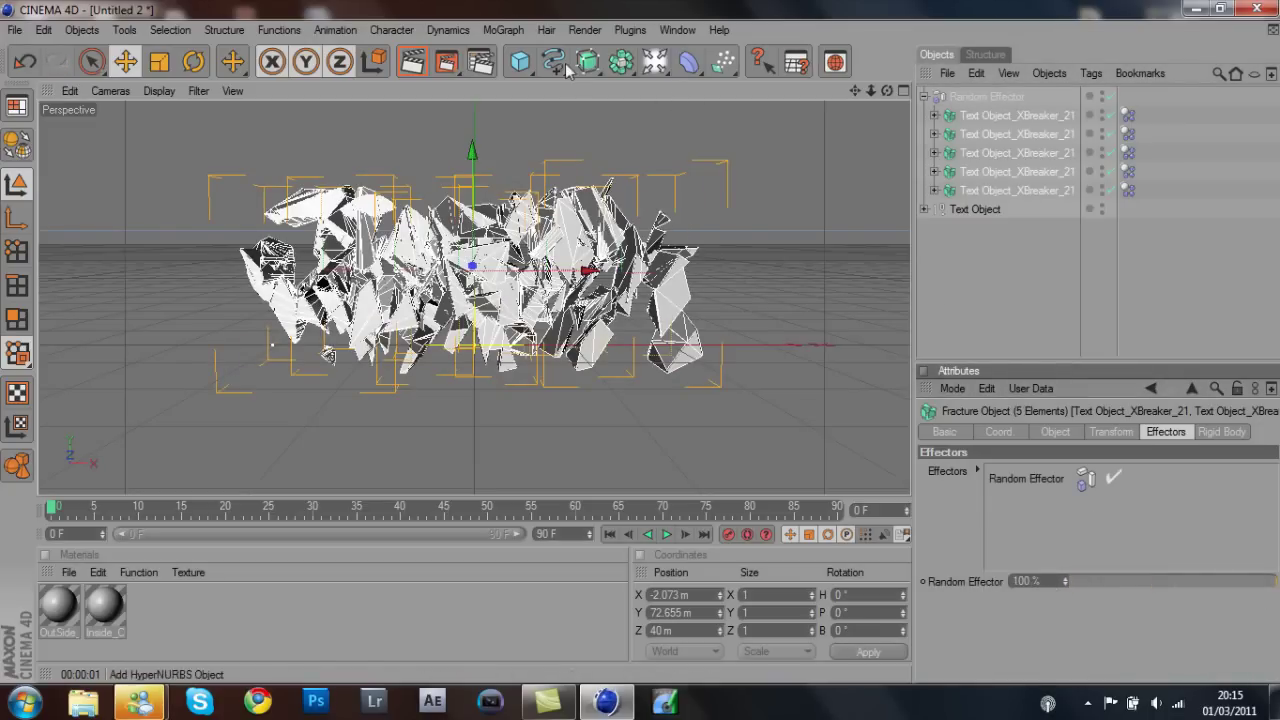
pyautogui.click(424, 58)
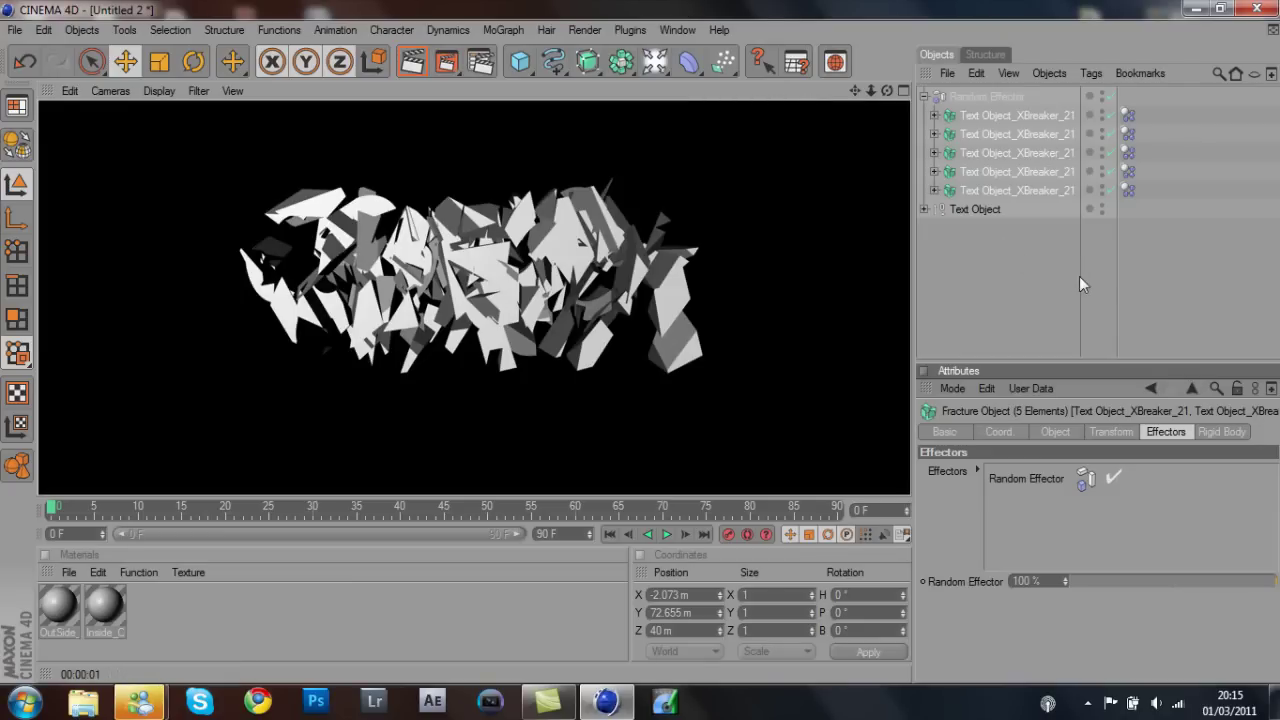
# Select all five fracture objects and set the Random Effector strength to 6%.
pyautogui.click(1226, 292)
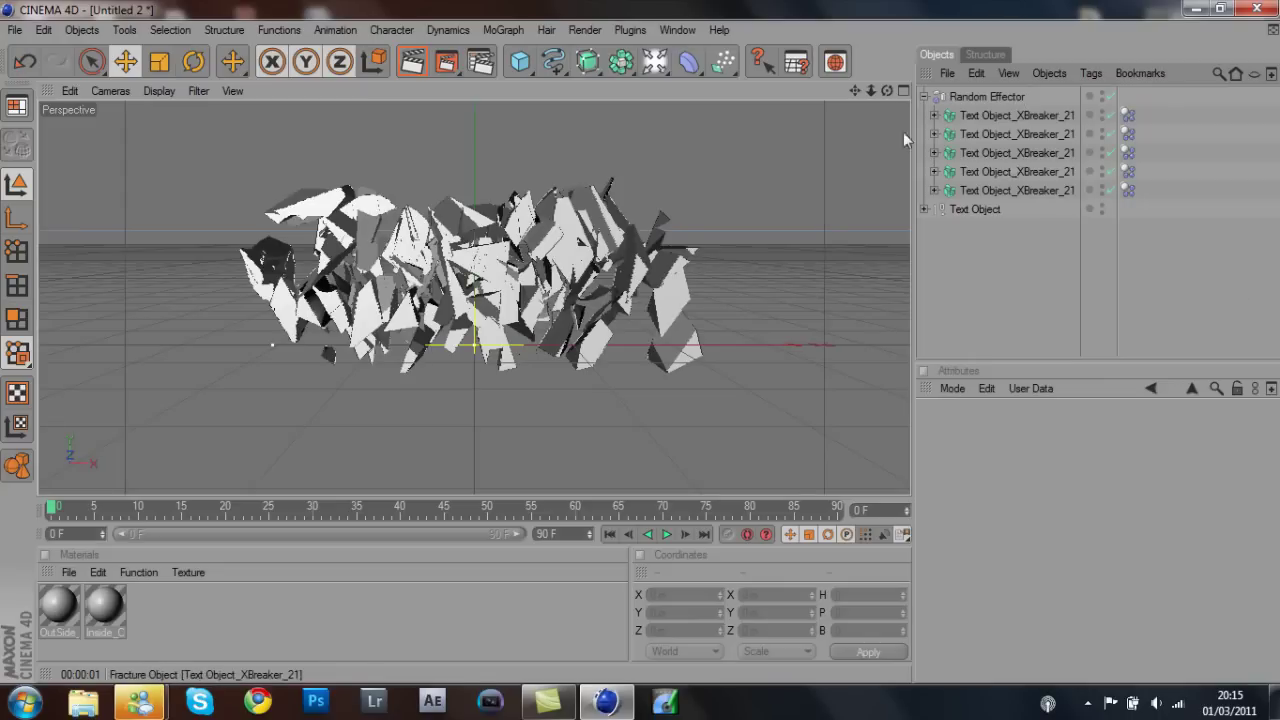
pyautogui.click(1058, 190)
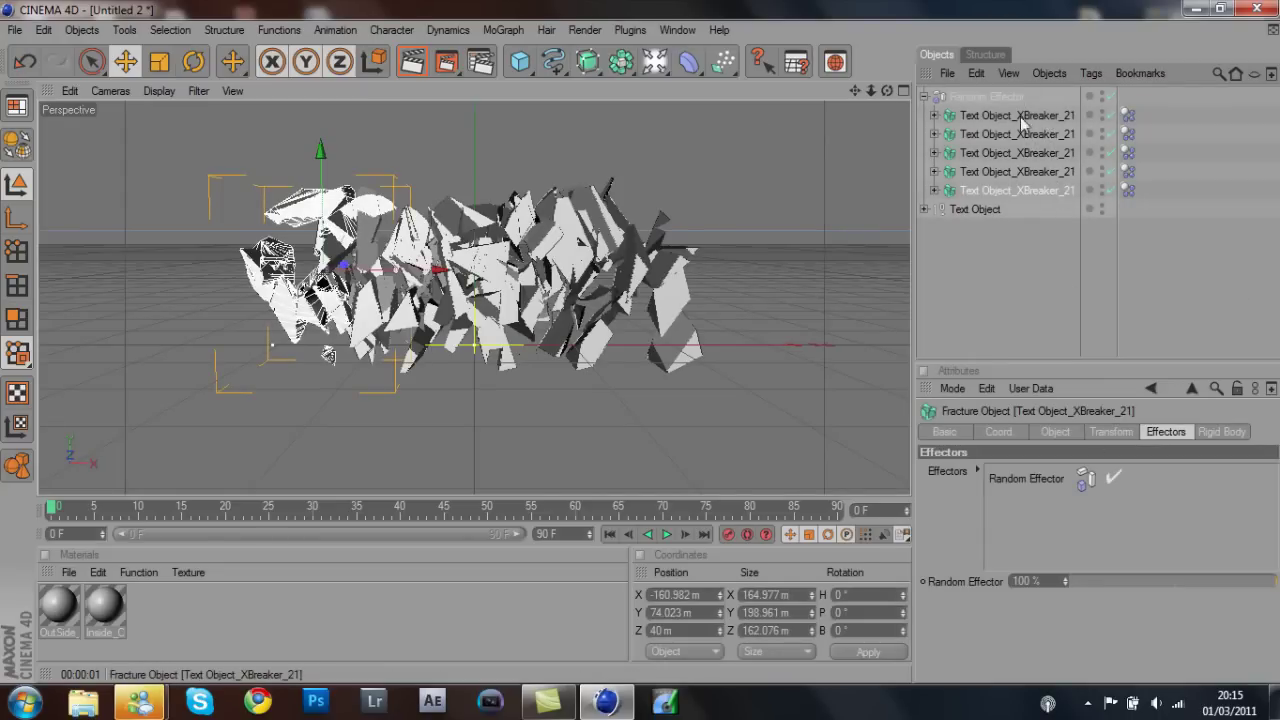
pyautogui.keyDown('shift'); pyautogui.click(1021, 117); pyautogui.keyUp('shift')
pyautogui.moveTo(1112, 580); pyautogui.dragTo(1084, 593)
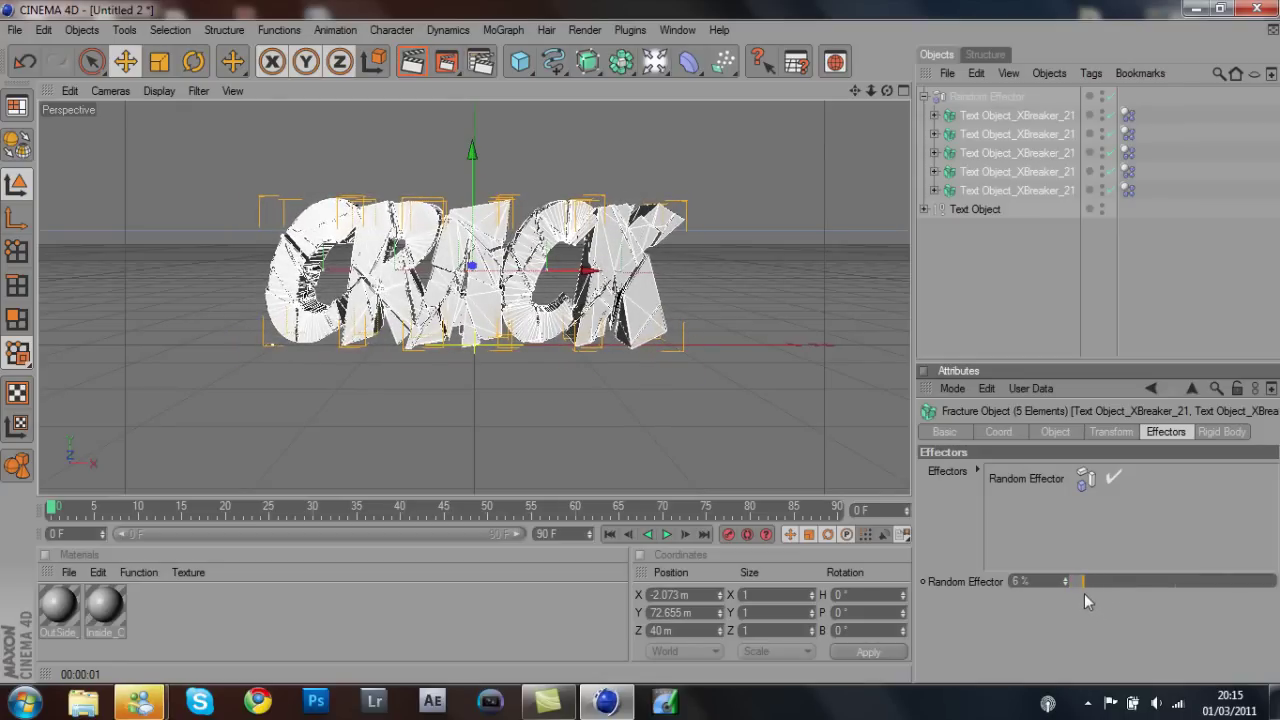
# Try a stronger offset on K, undo it, then set all five letters to 5%.
pyautogui.click(1041, 110)
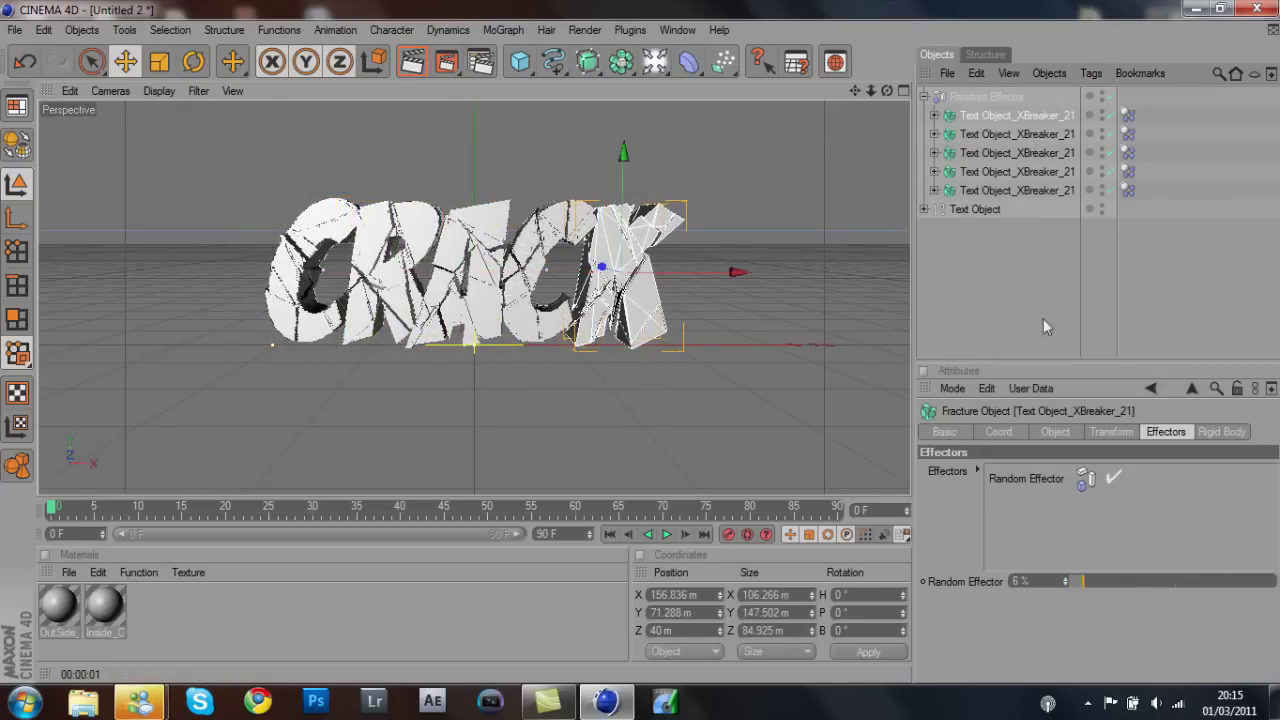
pyautogui.moveTo(1098, 581)
pyautogui.mouseDown()
pyautogui.moveTo(1192, 575)
pyautogui.moveTo(1098, 584)
pyautogui.mouseUp()
pyautogui.hotkey('ctrl', 'z')
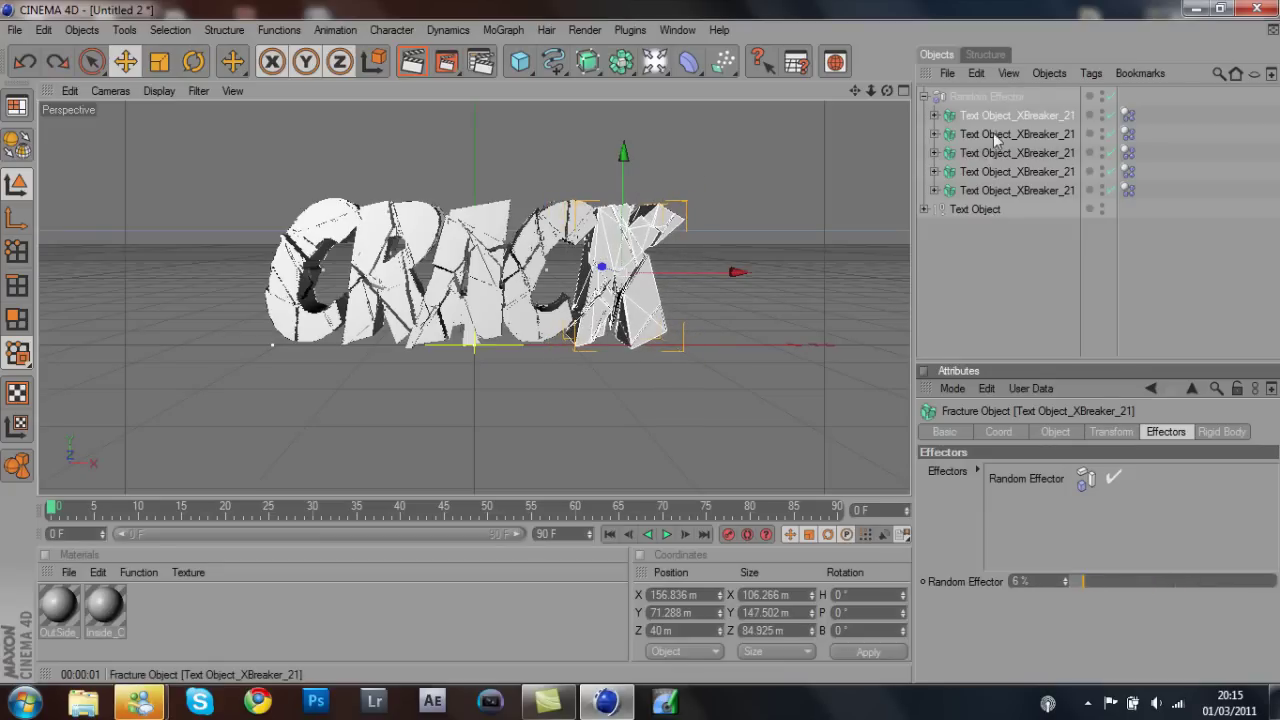
pyautogui.keyDown('shift'); pyautogui.click(1026, 188); pyautogui.keyUp('shift')
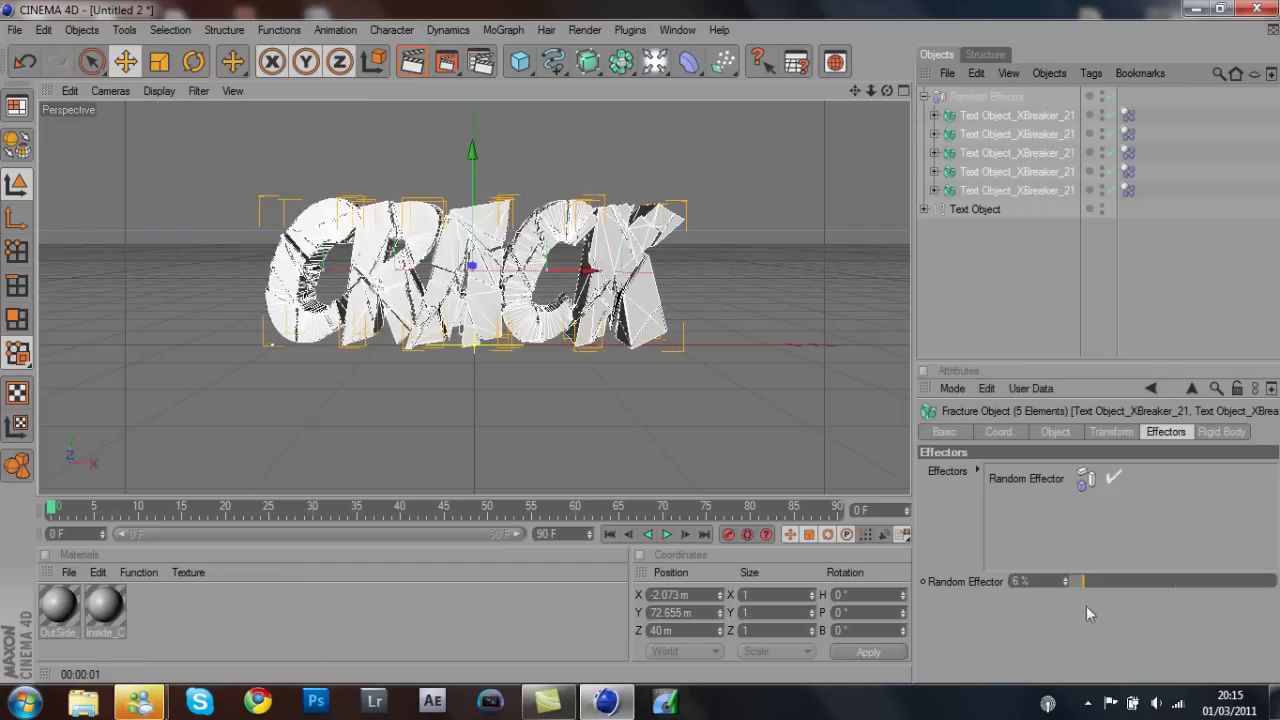
pyautogui.moveTo(1094, 586)
pyautogui.mouseDown()
pyautogui.moveTo(1120, 586)
pyautogui.moveTo(1076, 579)
pyautogui.moveTo(1160, 590)
pyautogui.moveTo(1072, 572)
pyautogui.moveTo(1081, 582)
pyautogui.mouseUp()
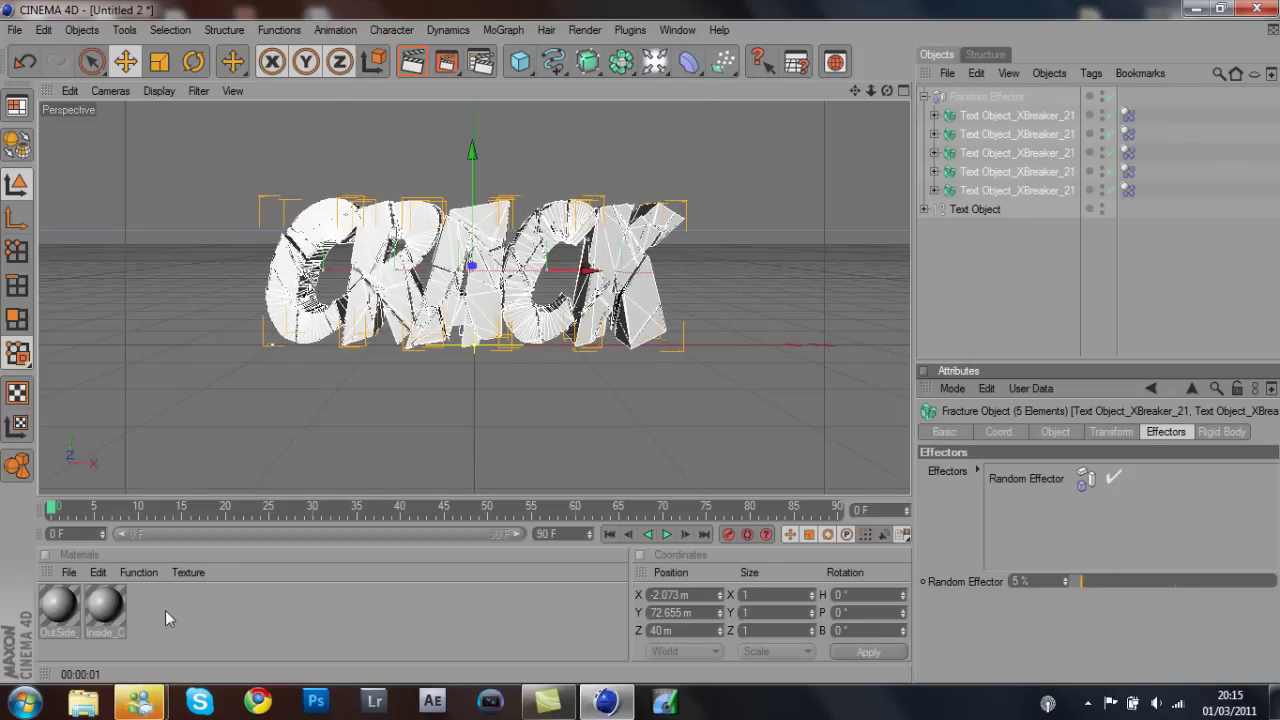
# Set the OutSide_Cut material's colour to black.
pyautogui.click(57, 605)
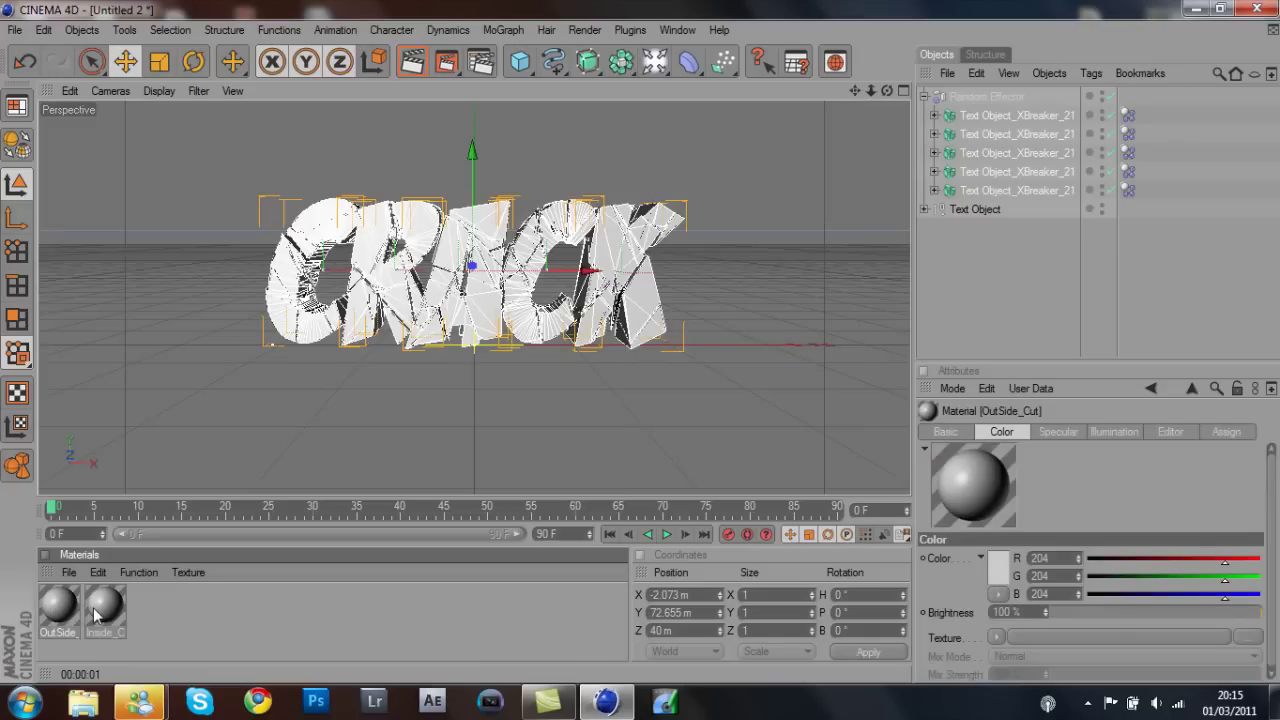
pyautogui.click(95, 614)
pyautogui.doubleClick(62, 608)
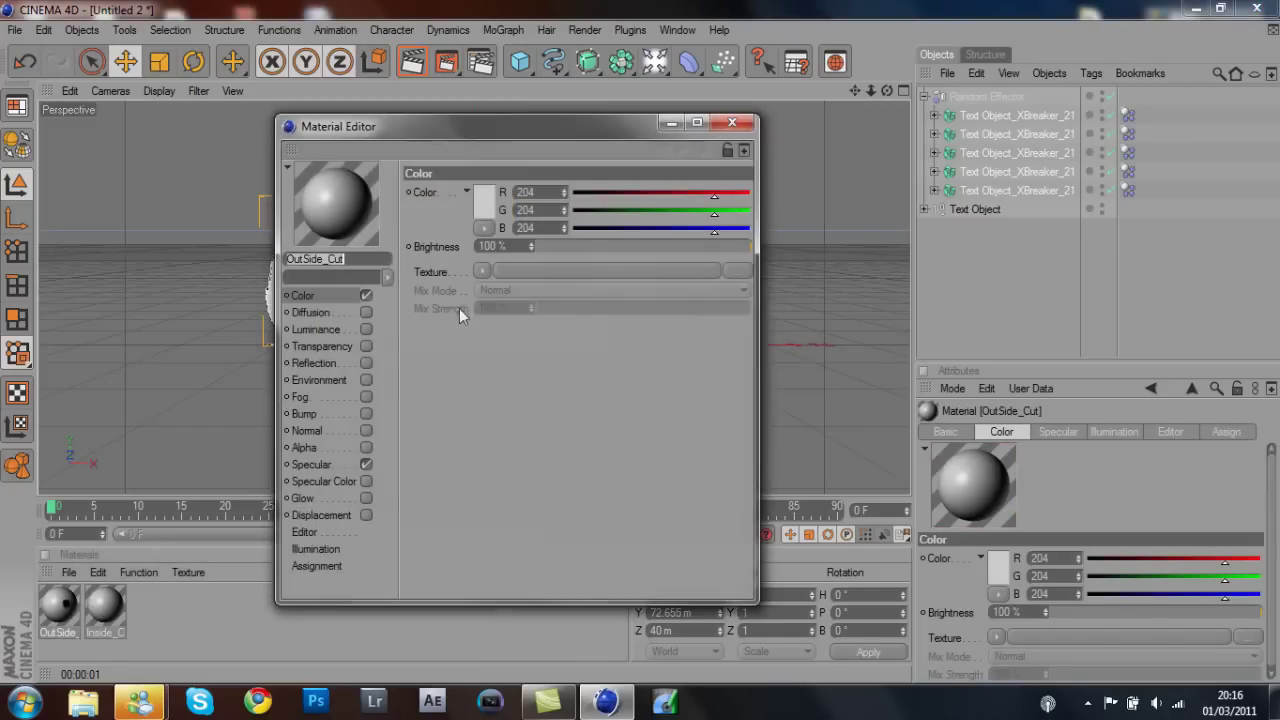
pyautogui.click(487, 203)
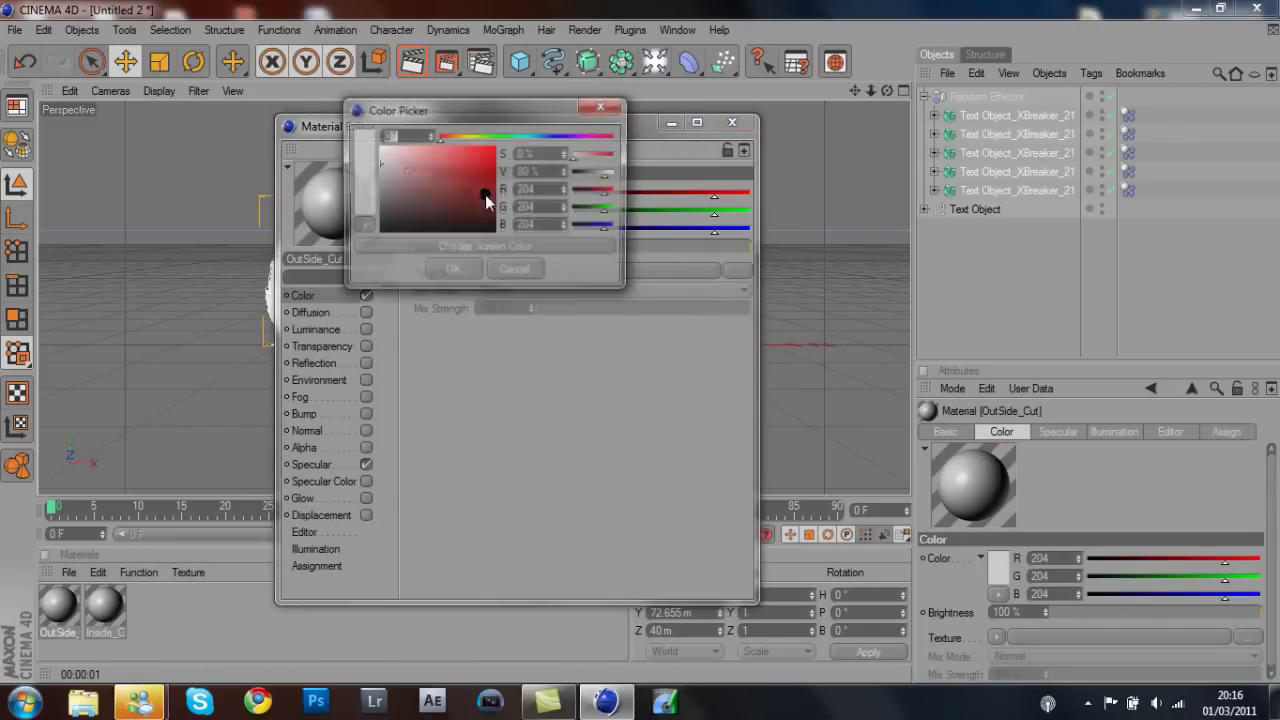
pyautogui.moveTo(478, 173); pyautogui.dragTo(363, 248)
pyautogui.click(450, 269)
# Enable OutSide_Cut reflection at 7% brightness and render the view.
pyautogui.click(325, 362)
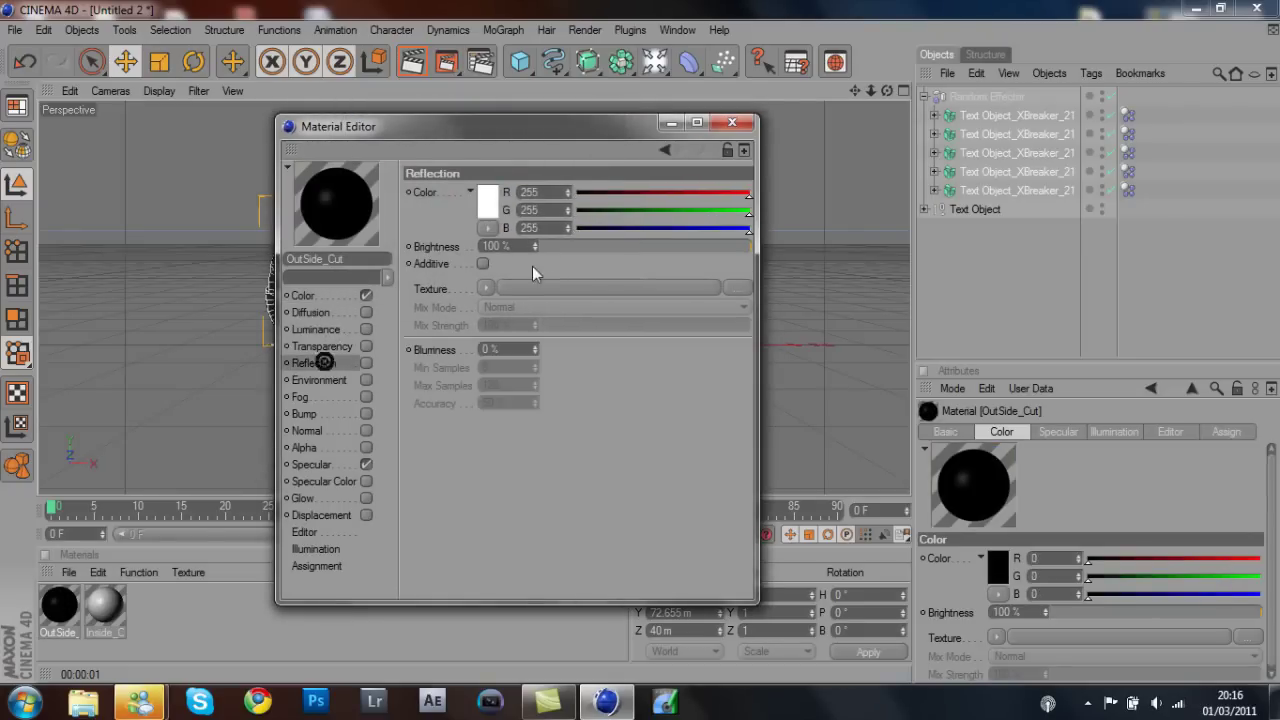
pyautogui.click(492, 208)
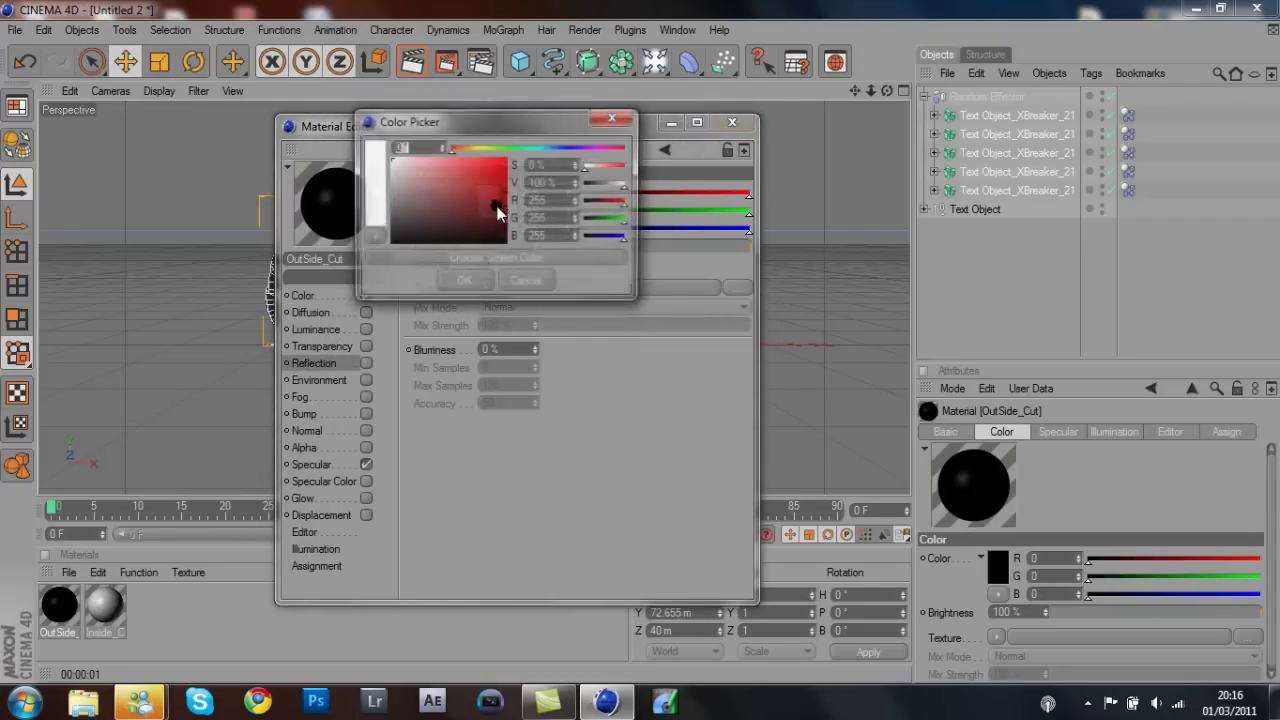
pyautogui.click(524, 282)
pyautogui.click(366, 363)
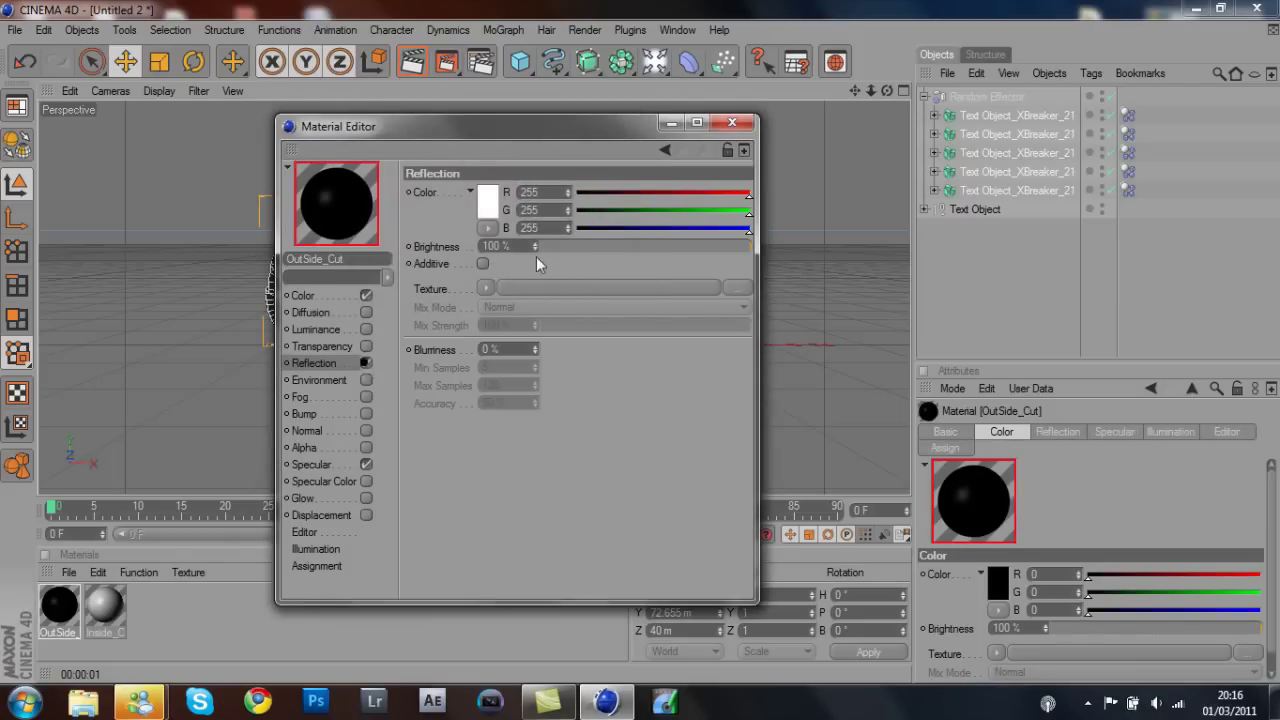
pyautogui.moveTo(559, 244); pyautogui.dragTo(556, 245)
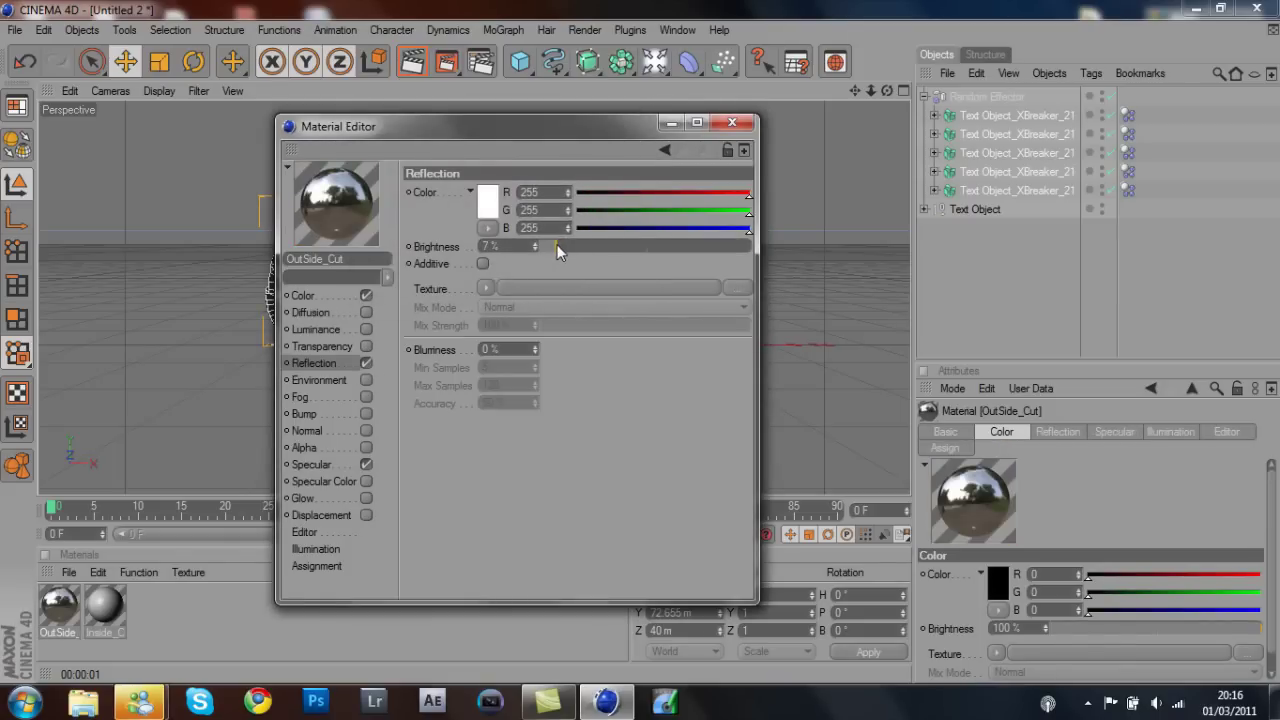
pyautogui.click(732, 122)
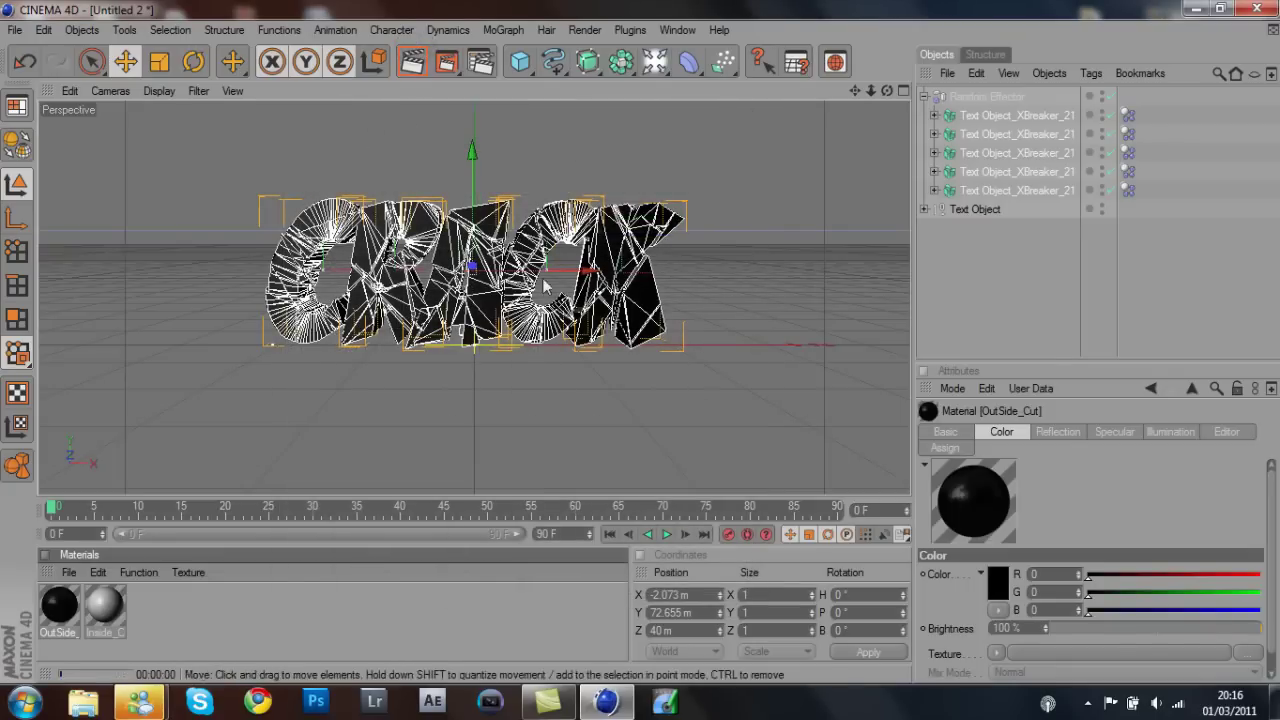
pyautogui.hotkey('ctrl', 'r')
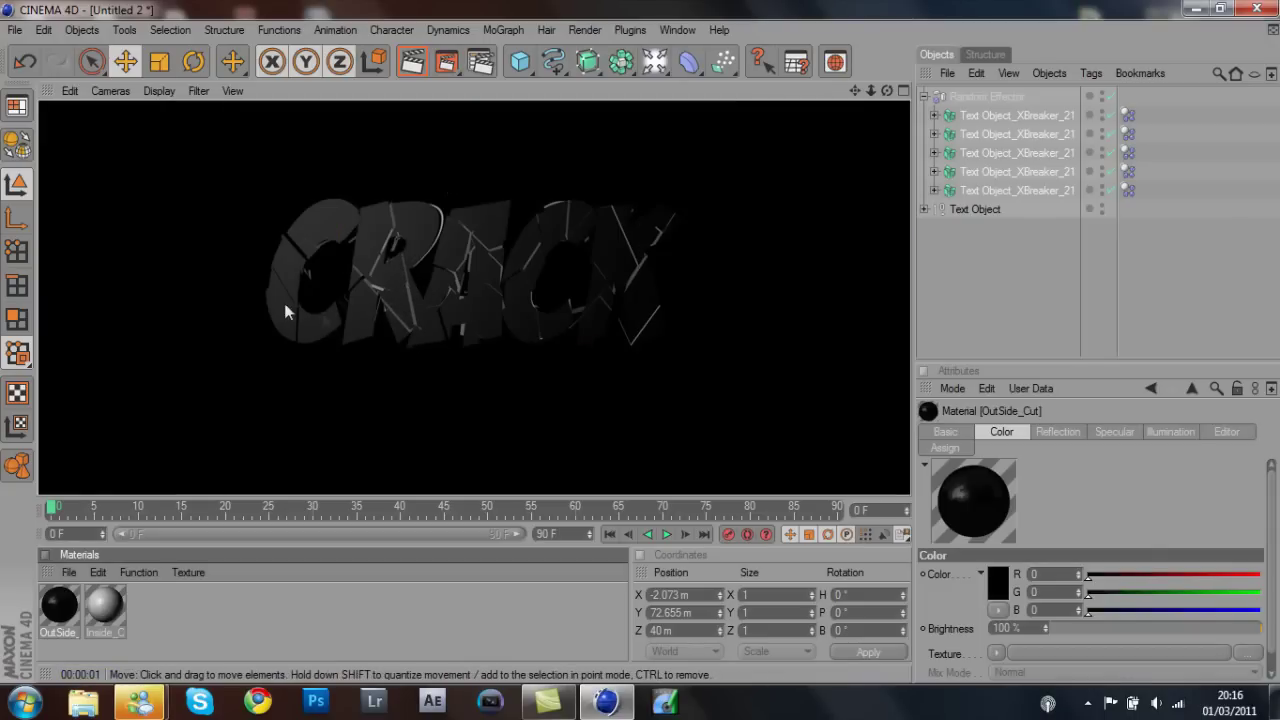
pyautogui.click(242, 622)
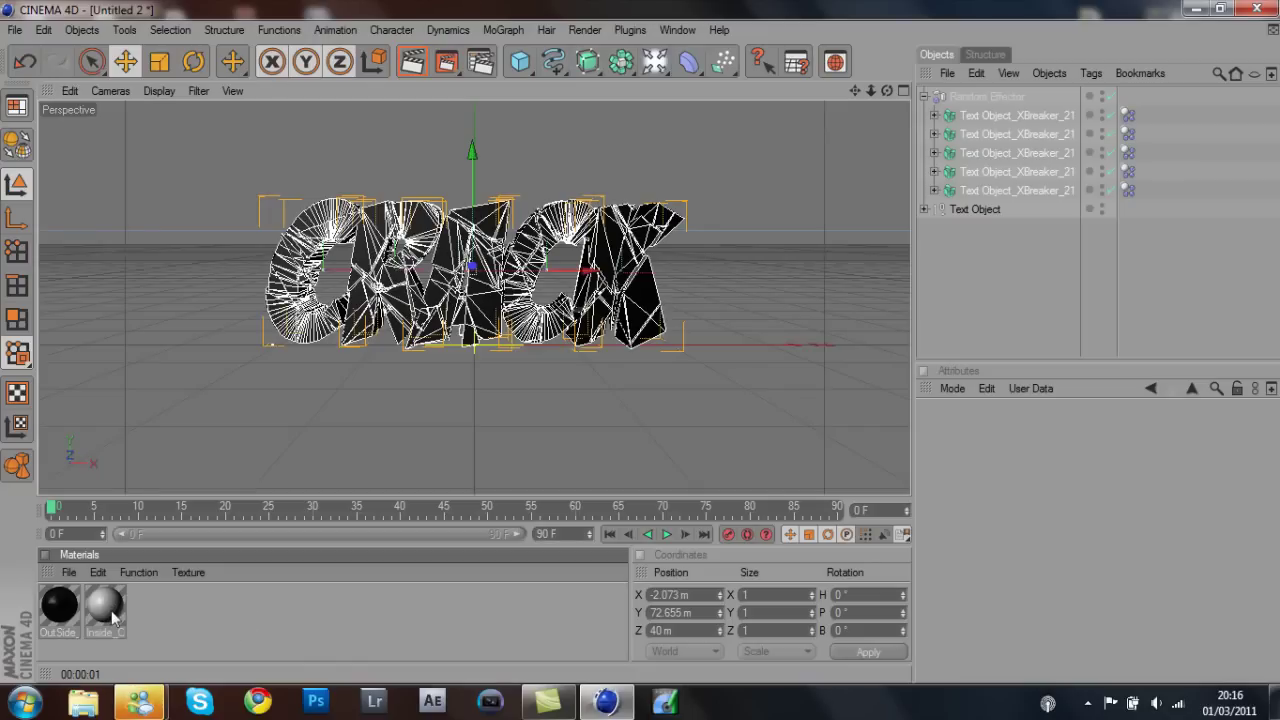
# Set the Inside_Cut material's colour to dark red (R 172).
pyautogui.doubleClick(113, 615)
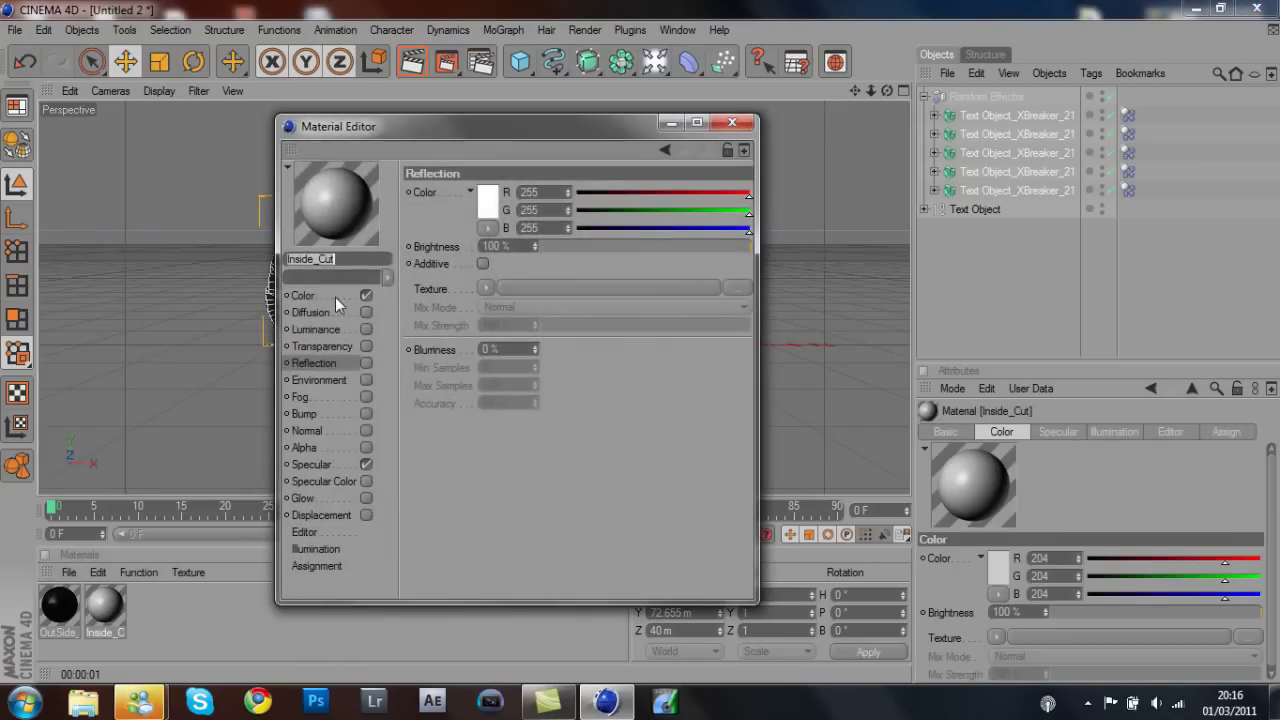
pyautogui.click(335, 297)
pyautogui.click(486, 203)
pyautogui.moveTo(500, 206); pyautogui.dragTo(508, 185)
pyautogui.click(476, 284)
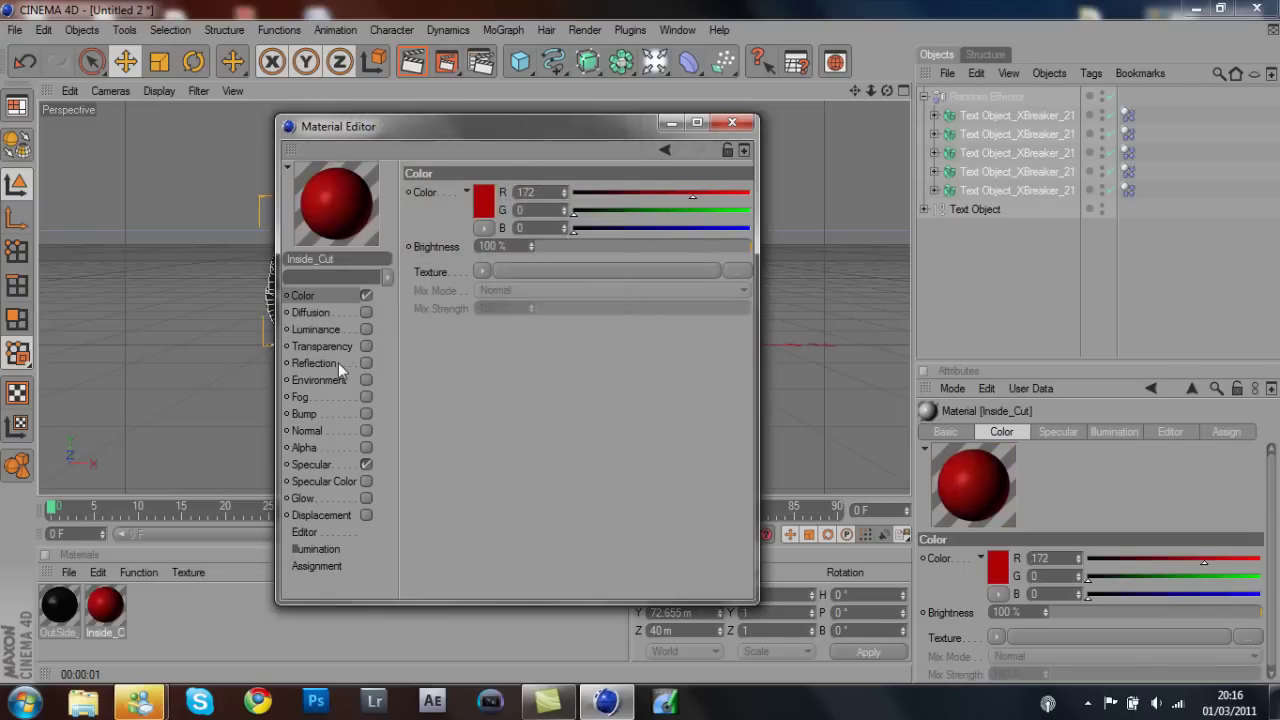
# Enable Inside_Cut reflection at 6% brightness and render the view.
pyautogui.click(337, 362)
pyautogui.click(366, 363)
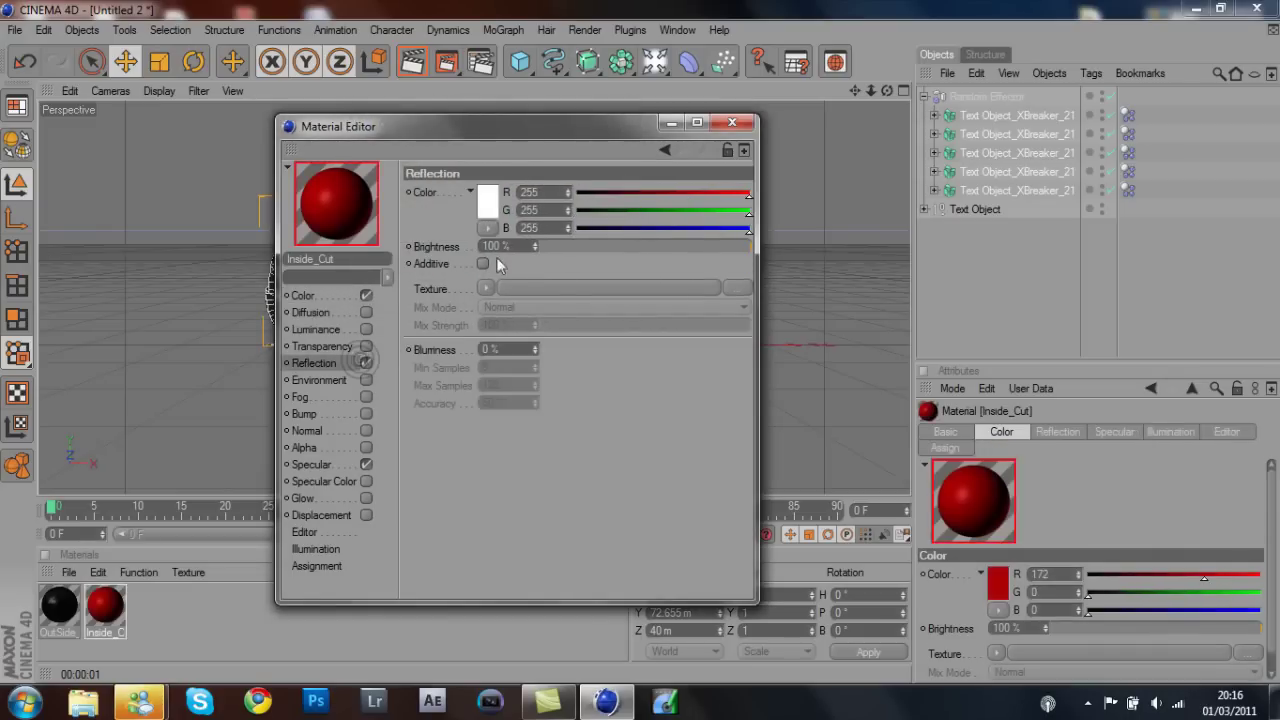
pyautogui.click(560, 247)
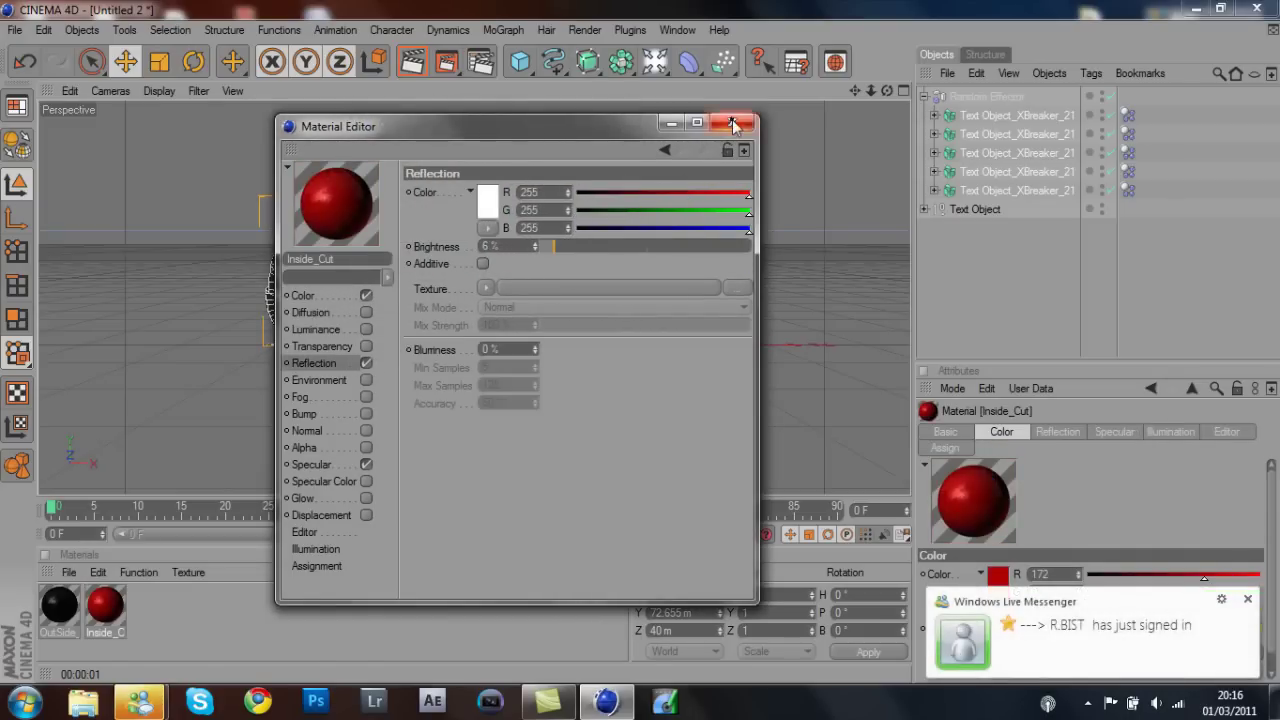
pyautogui.click(732, 122)
pyautogui.click(412, 62)
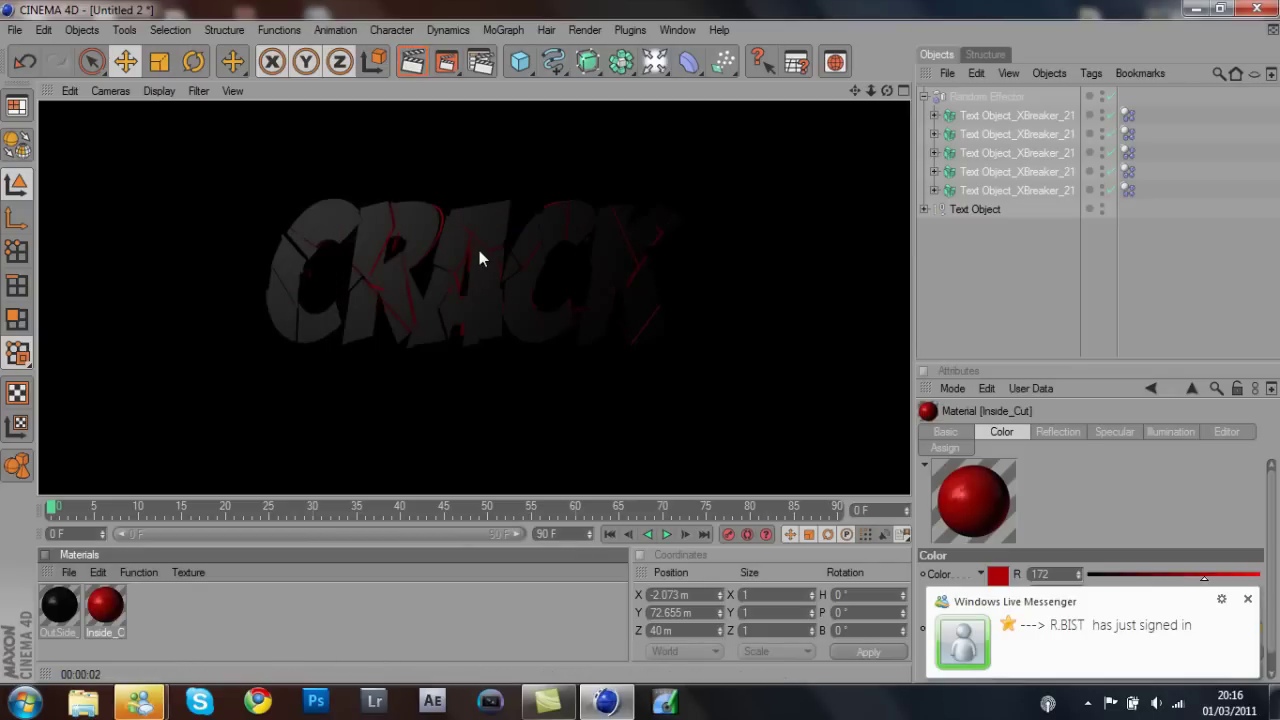
pyautogui.click(504, 631)
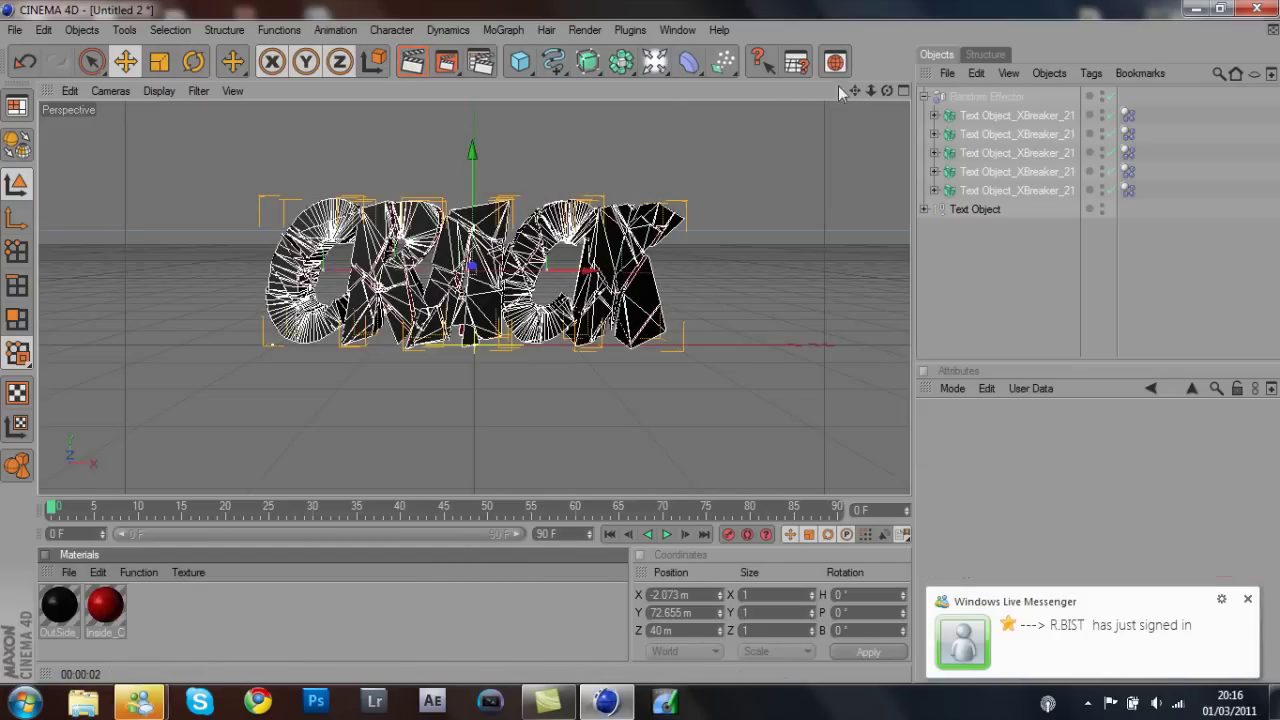
# Render the finished black CRACK text with red inner cuts in the viewport.
pyautogui.click(410, 62)
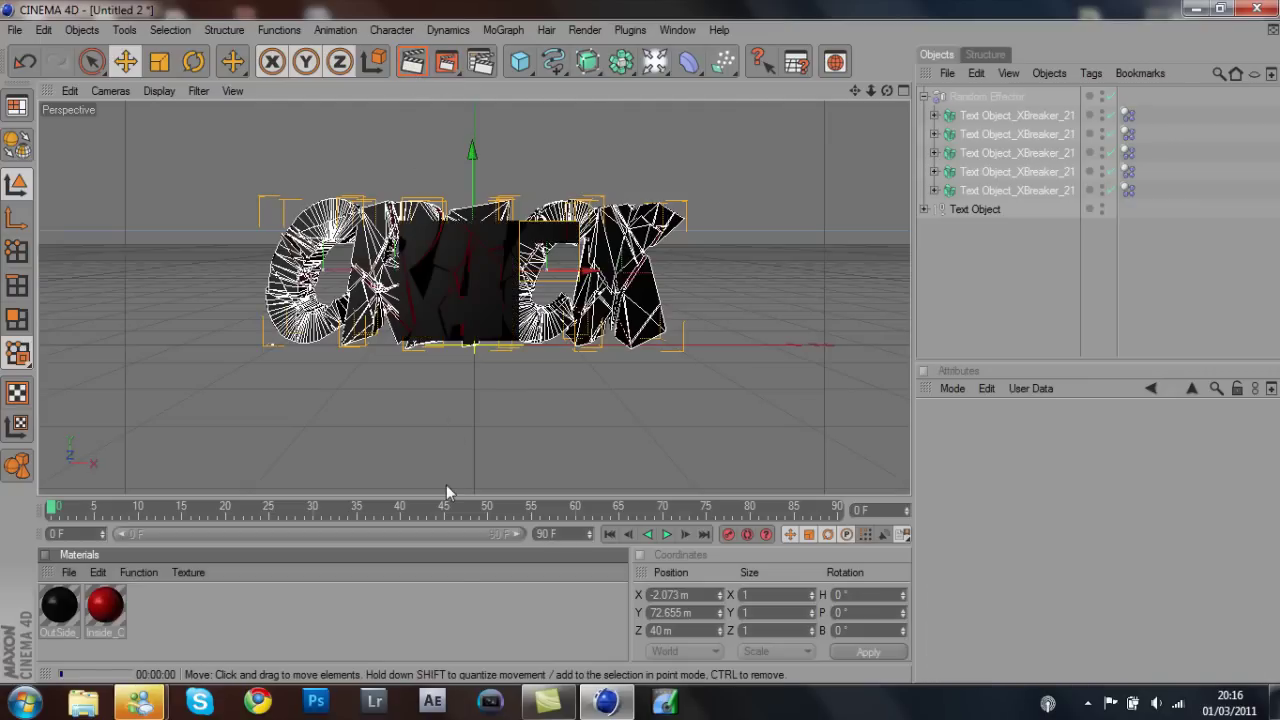